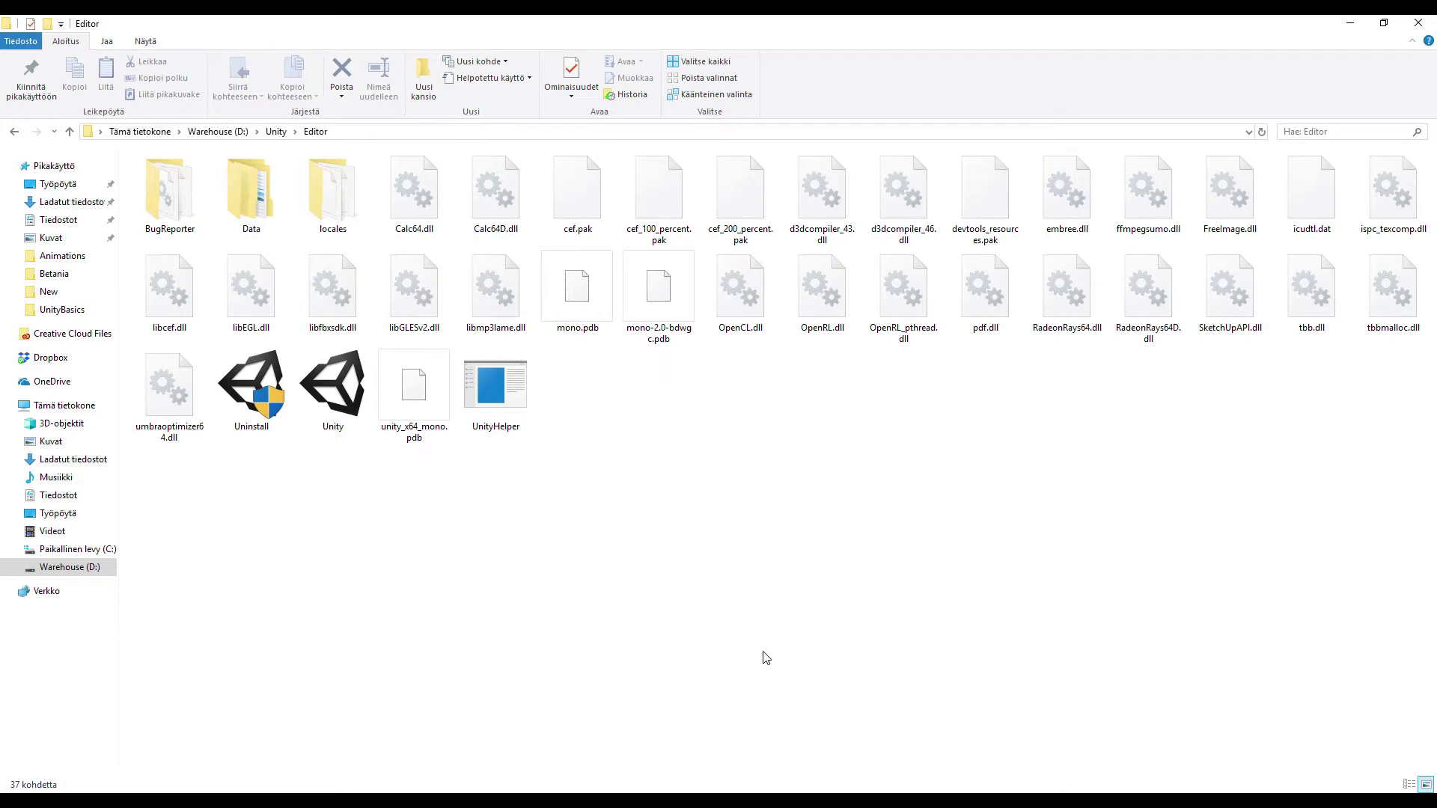
Launch Unity from the Editor folder and start setting up a new project
left_click(336, 401)
double_click(336, 400)
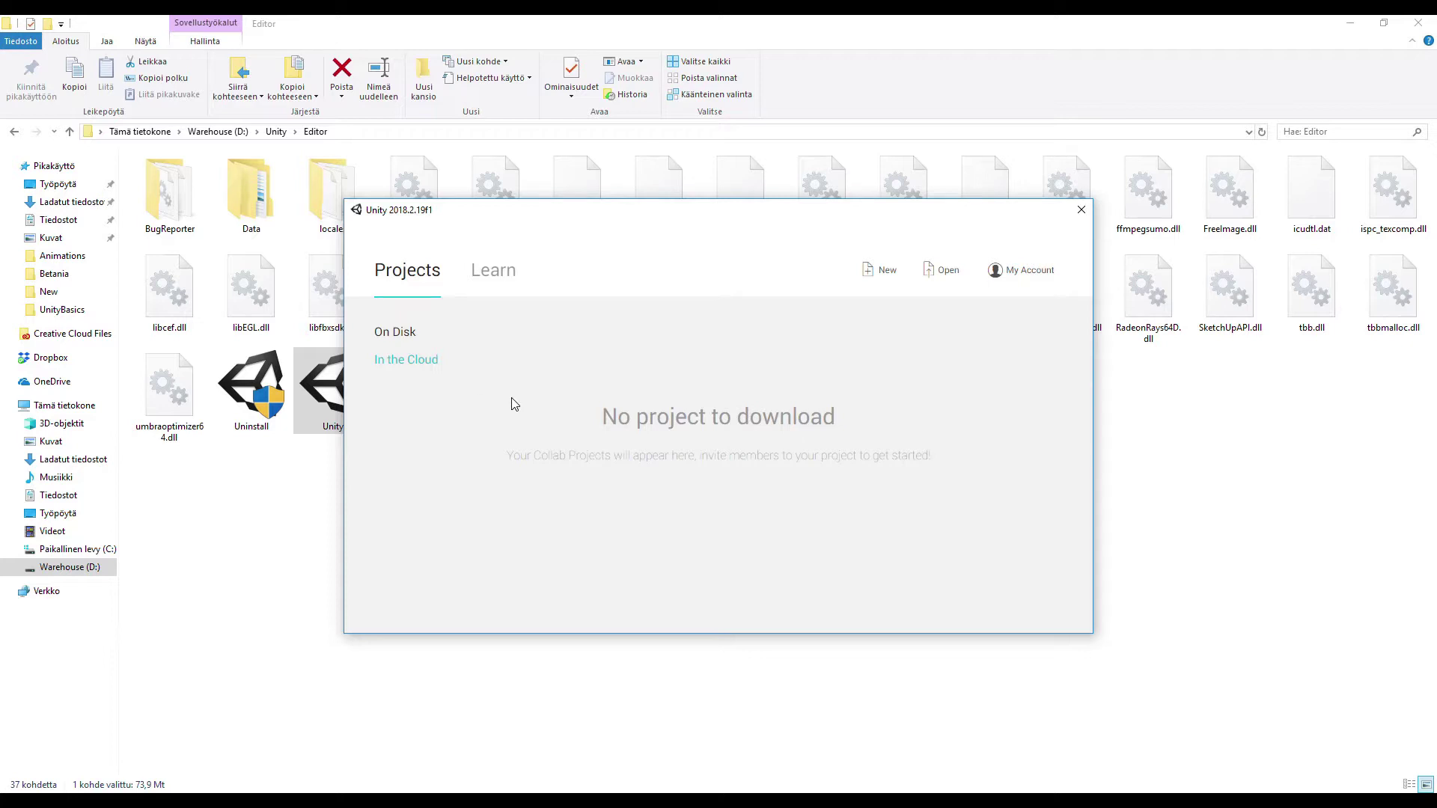
left_click(887, 276)
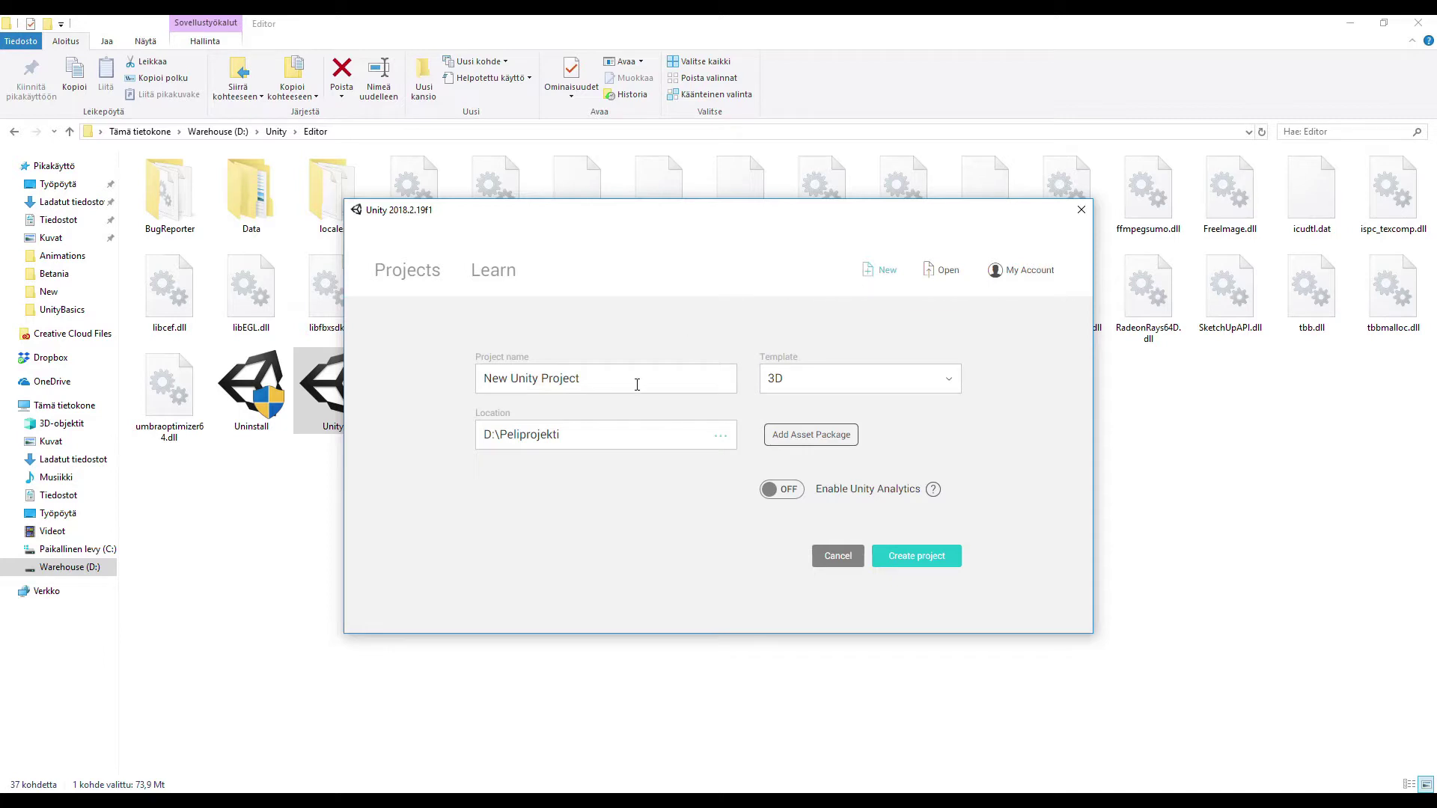
Name the project Unity Basics, choose the 2D template and create it in D:\Peliprojekti
left_click_drag(637, 385, 443, 371)
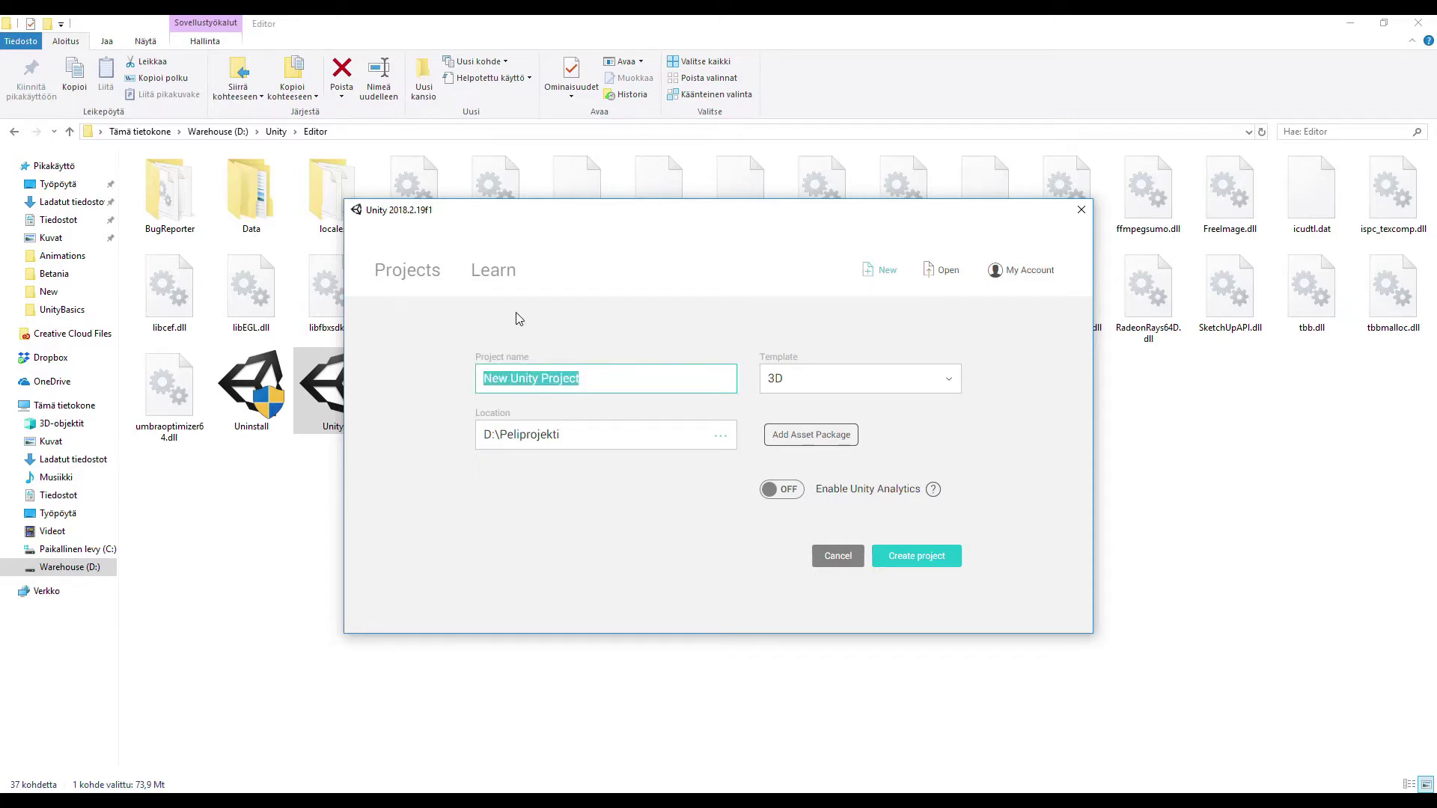
type("Unity Basics")
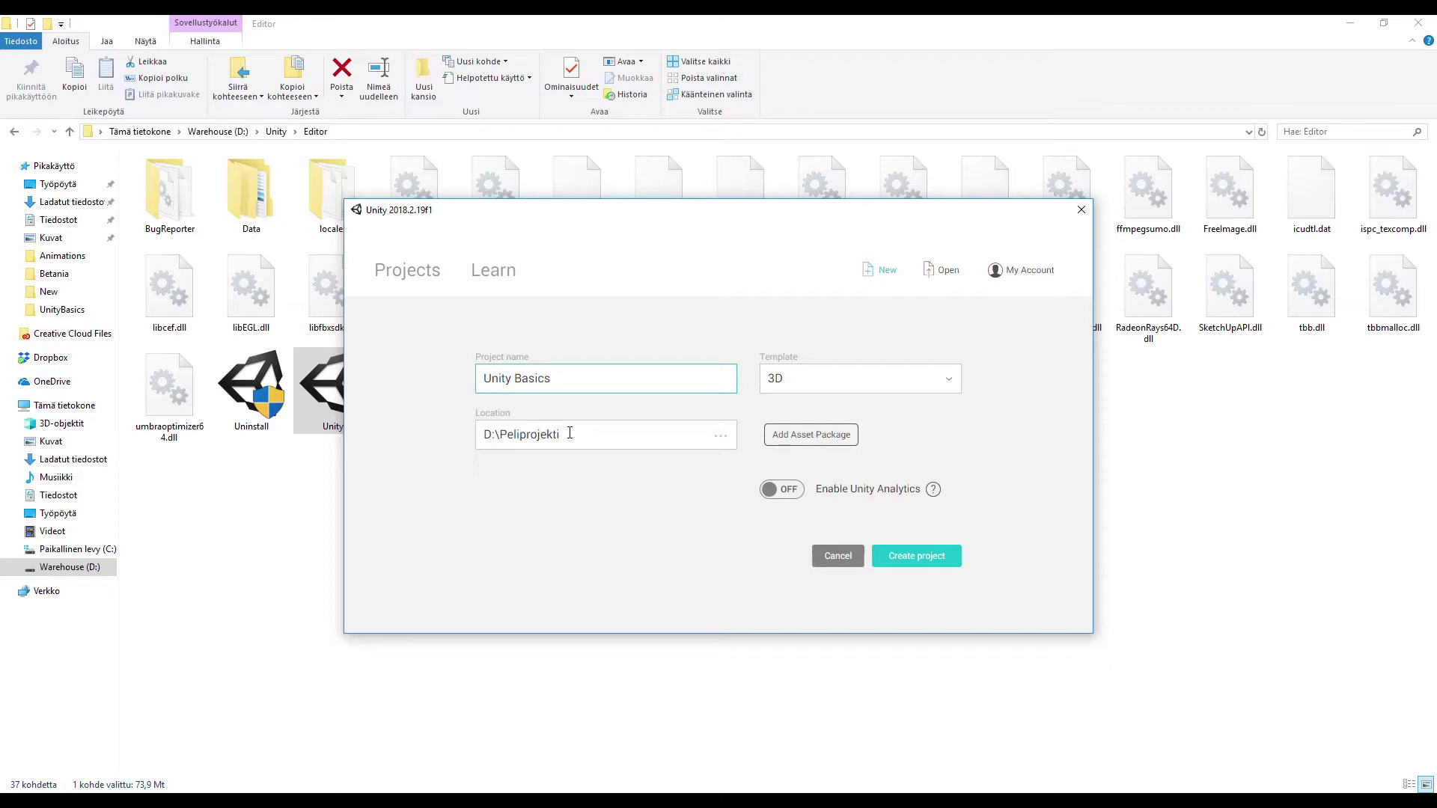
left_click(926, 378)
left_click(921, 380)
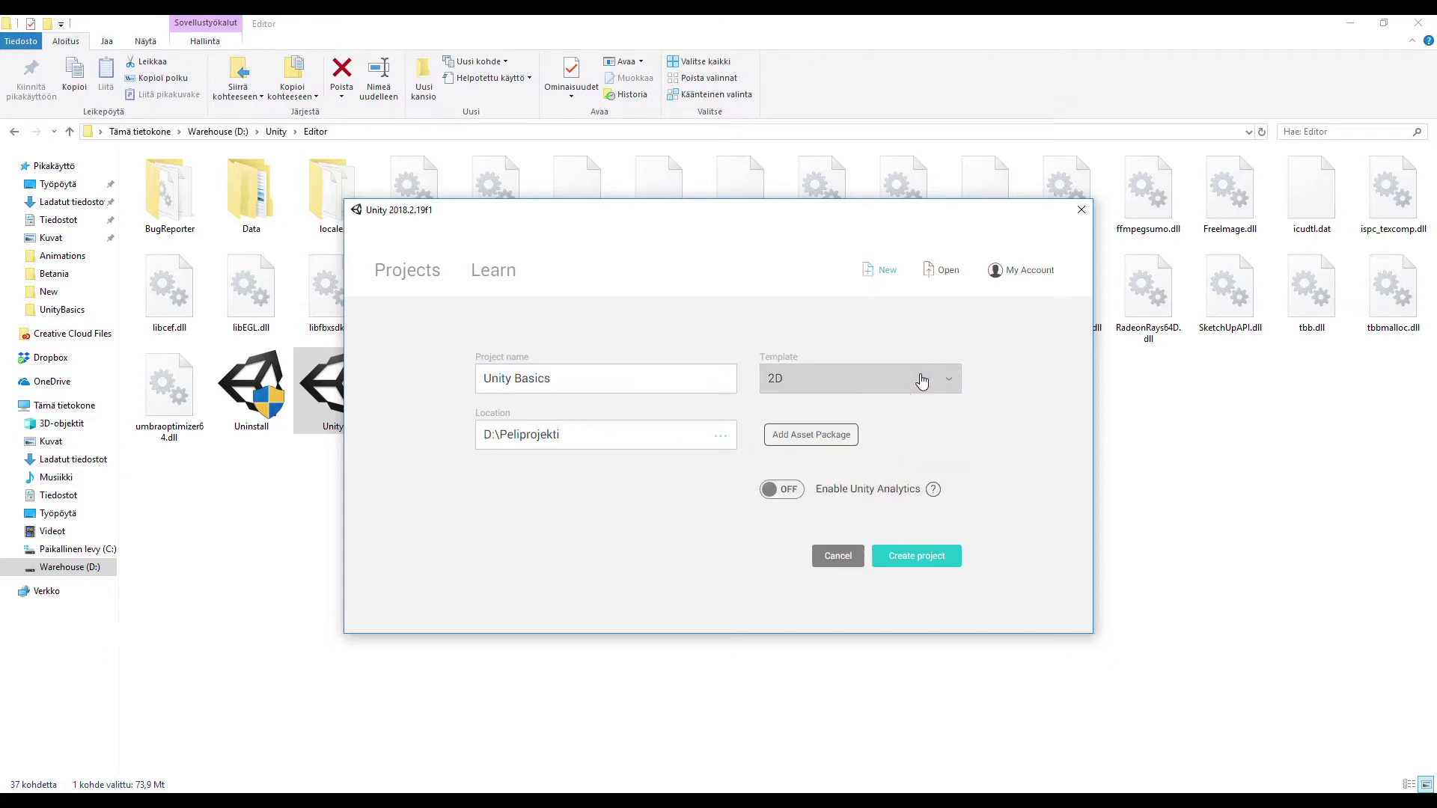
left_click(916, 561)
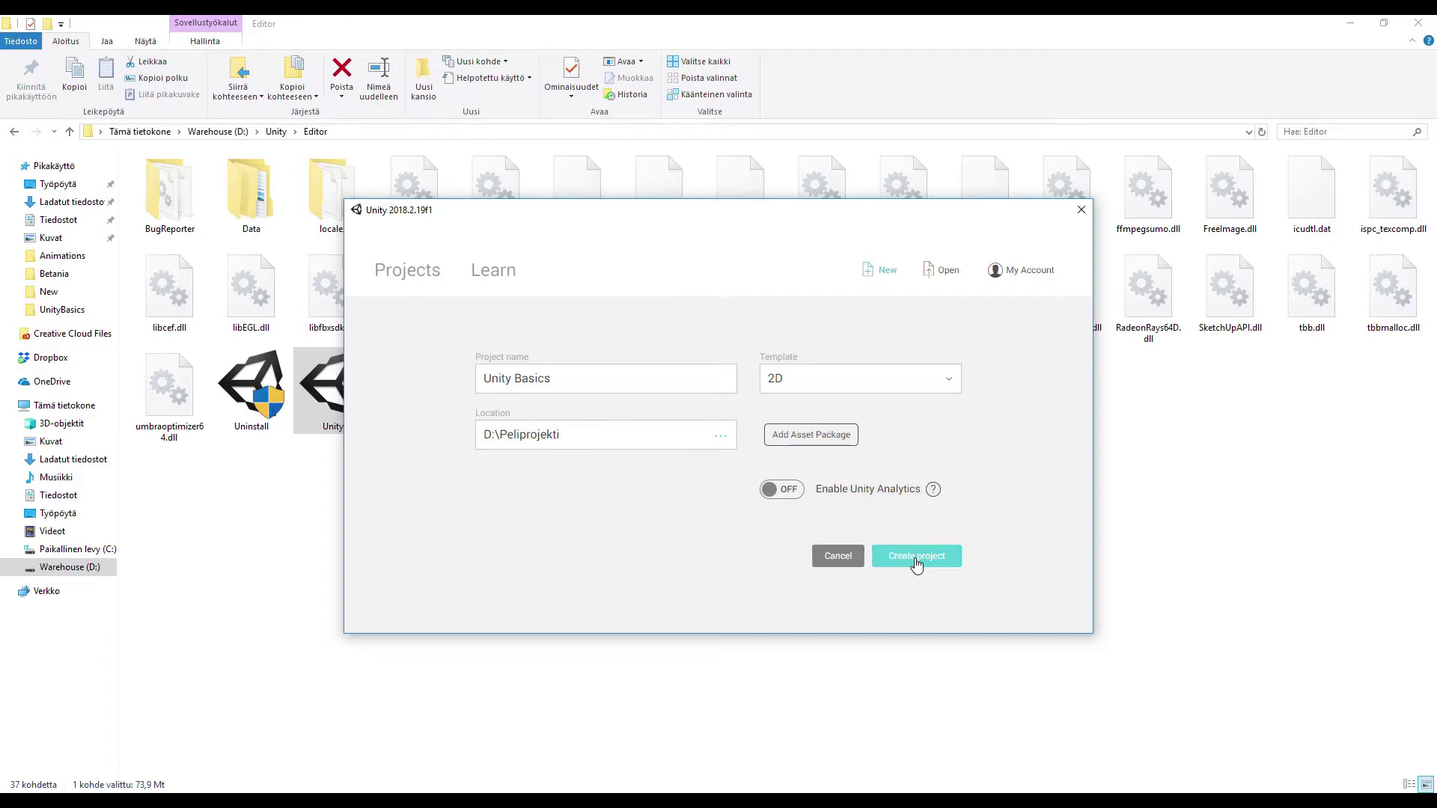
left_click(916, 561)
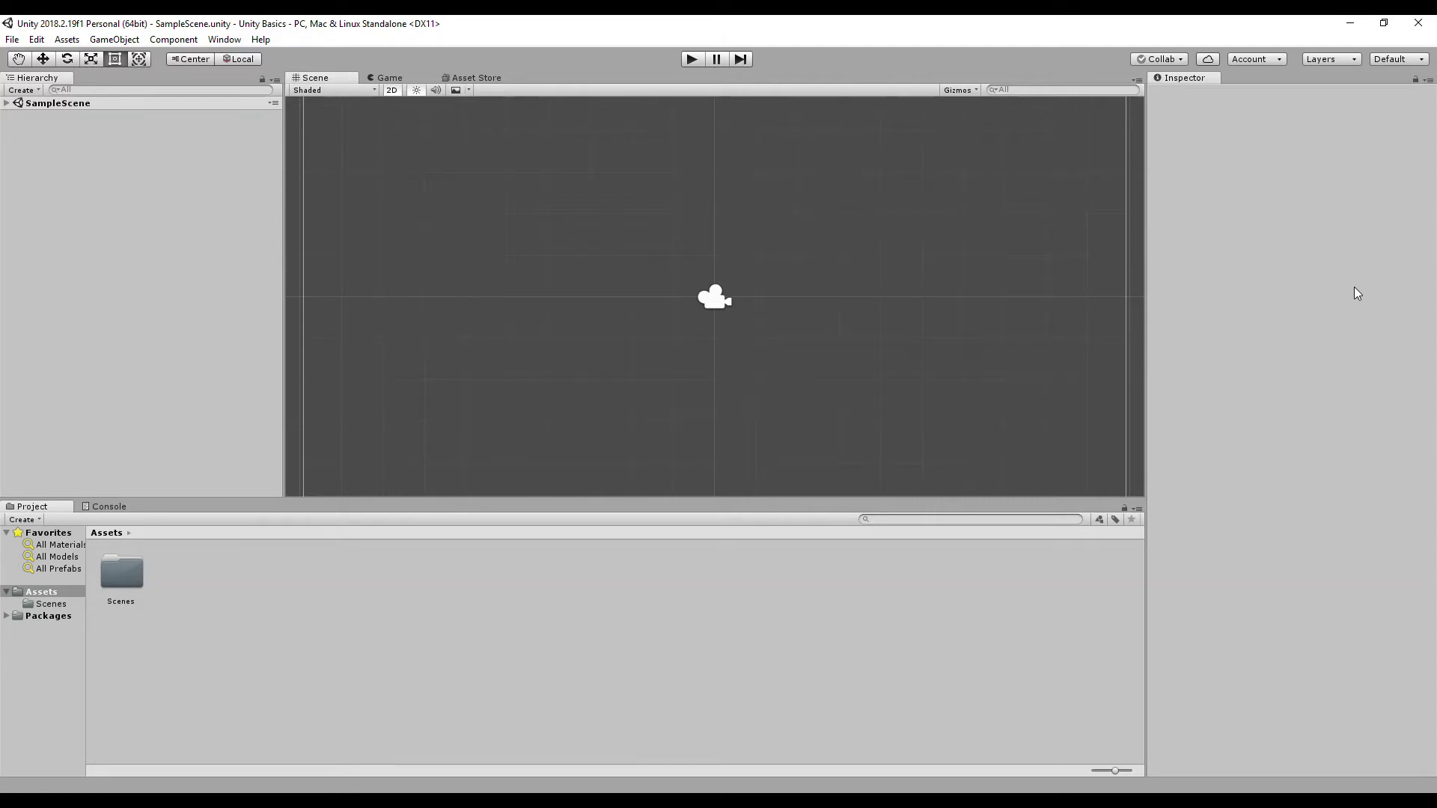
Switch the editor to the 2 by 3 layout and set the Project window to One Column Layout
left_click(1389, 60)
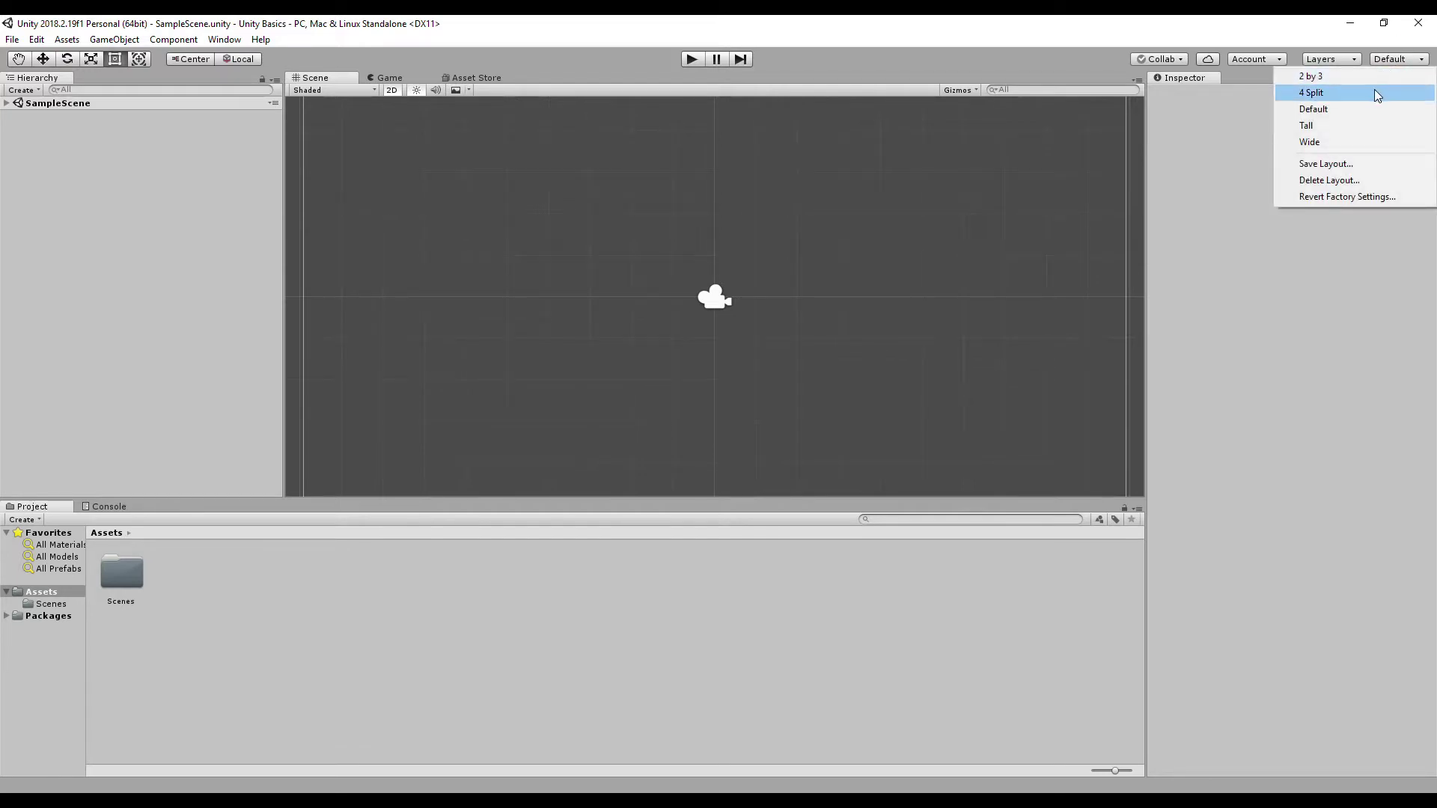
left_click(1368, 76)
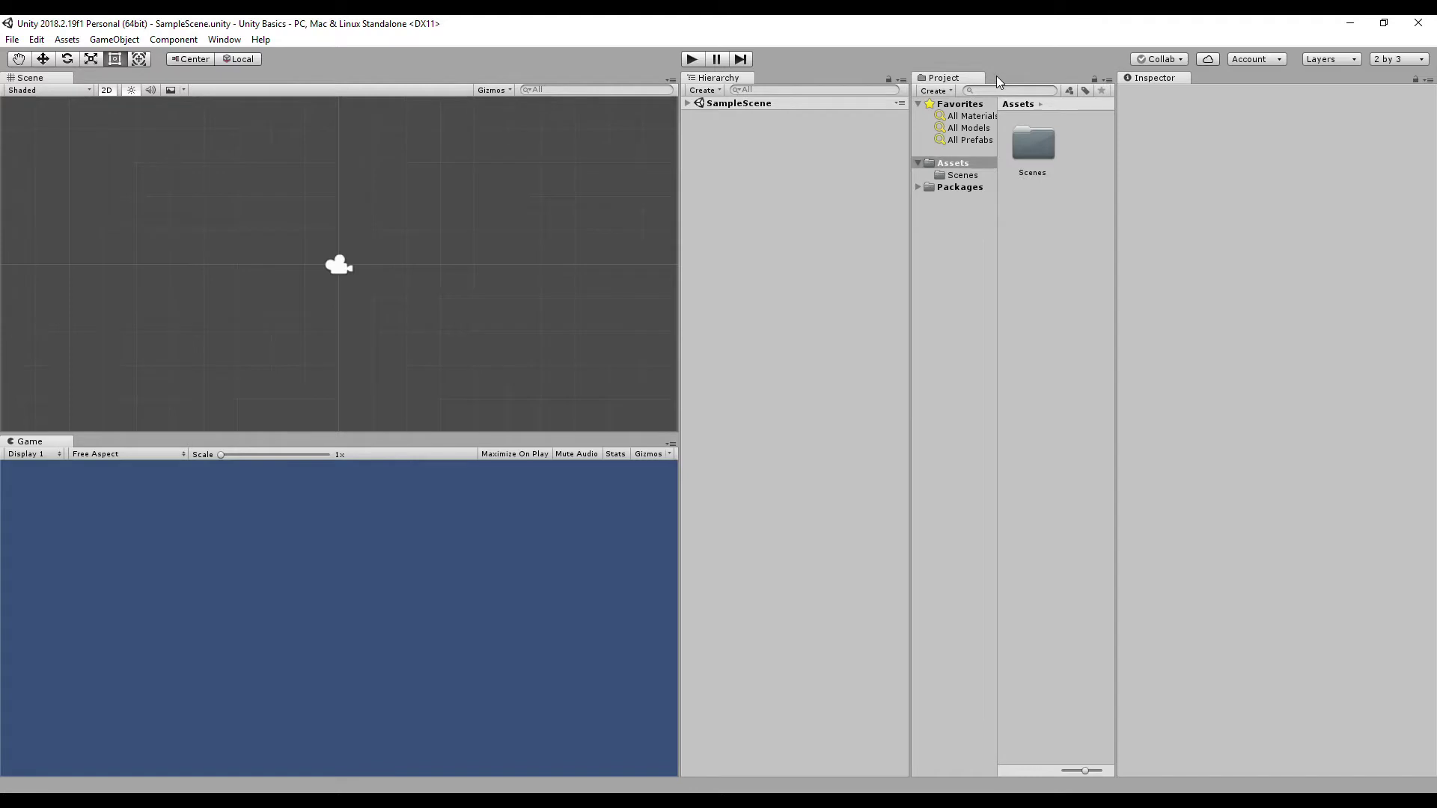
left_click(1108, 81)
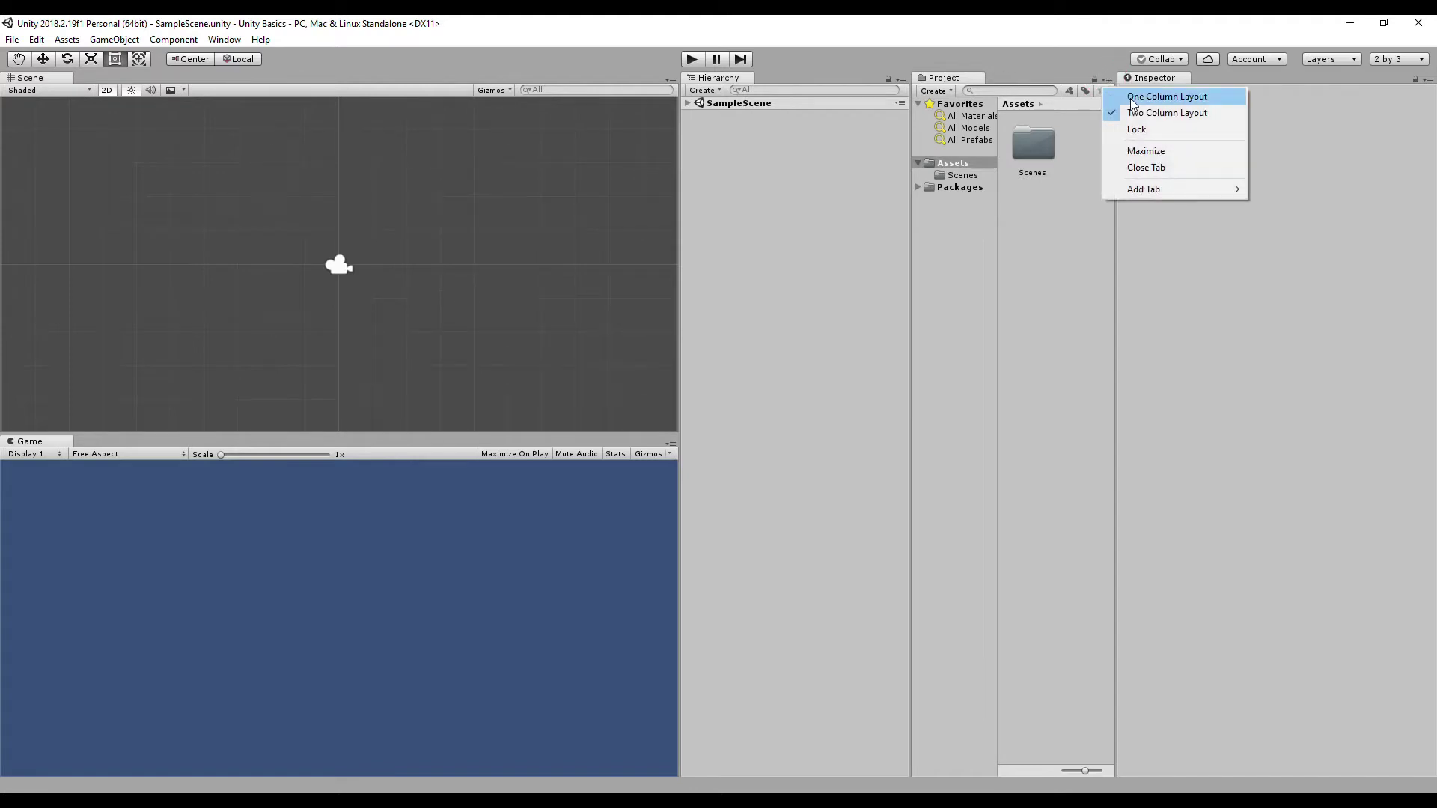
left_click(1131, 100)
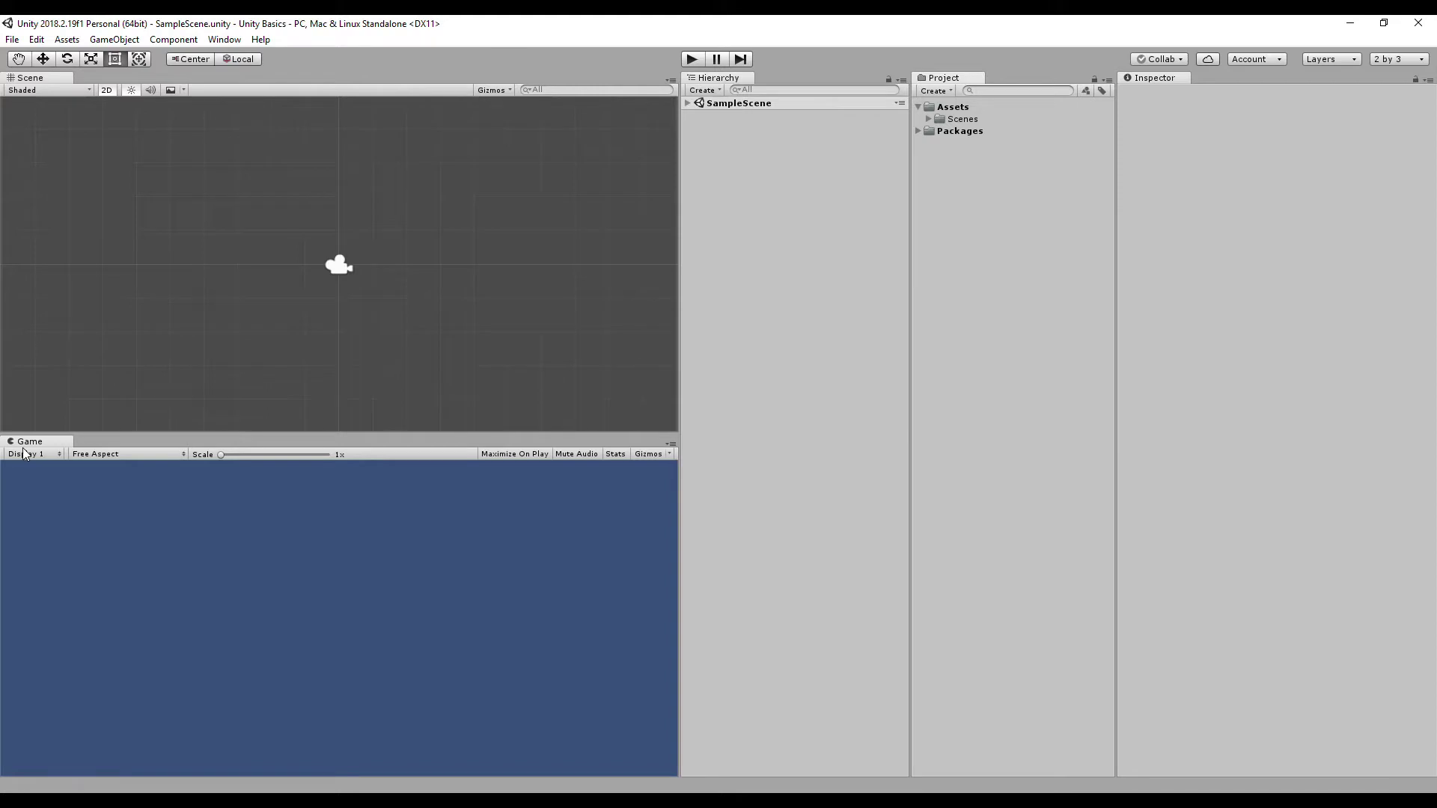
Dock the Game view next to the Scene view and save the window layout as UB
left_click_drag(28, 446, 108, 86)
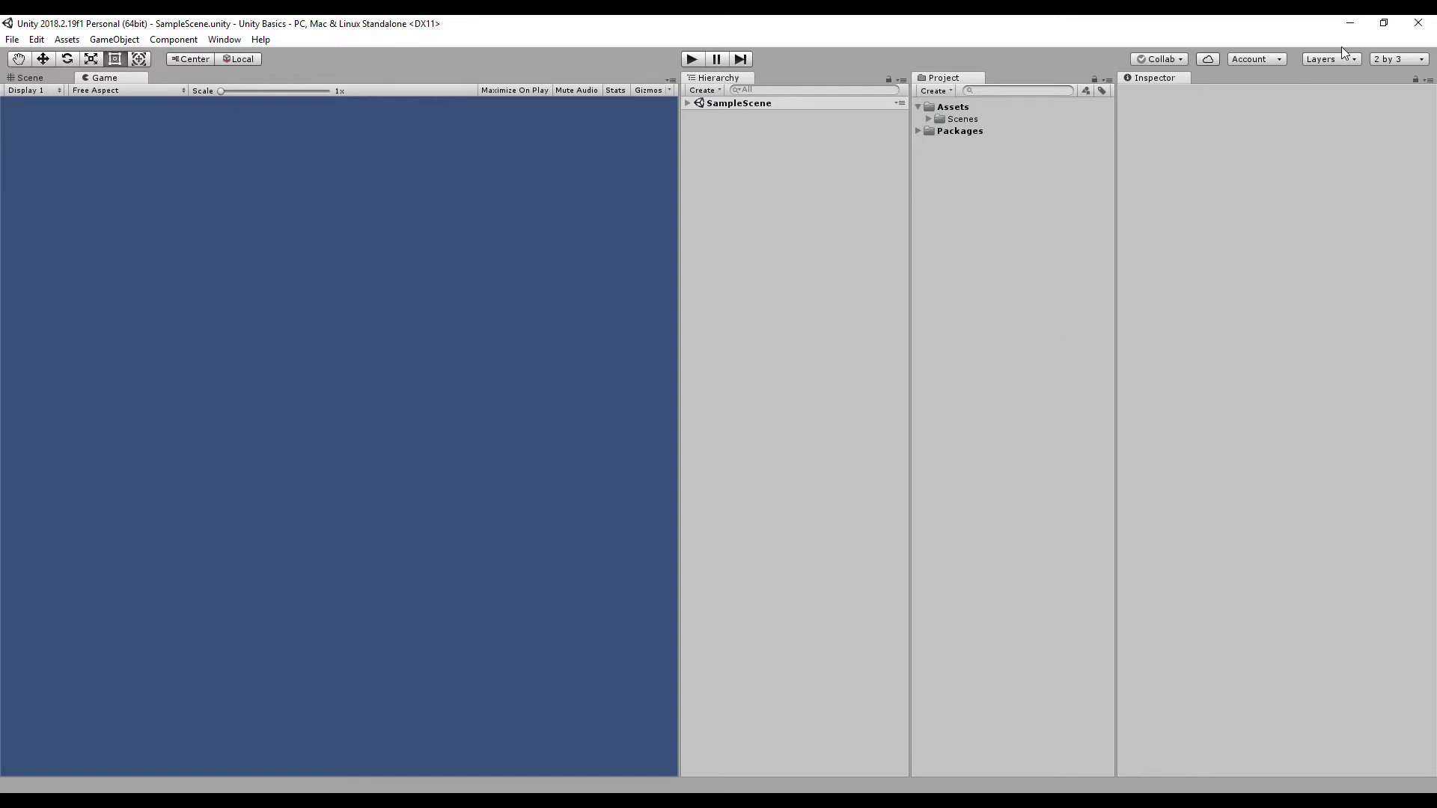
left_click(1379, 58)
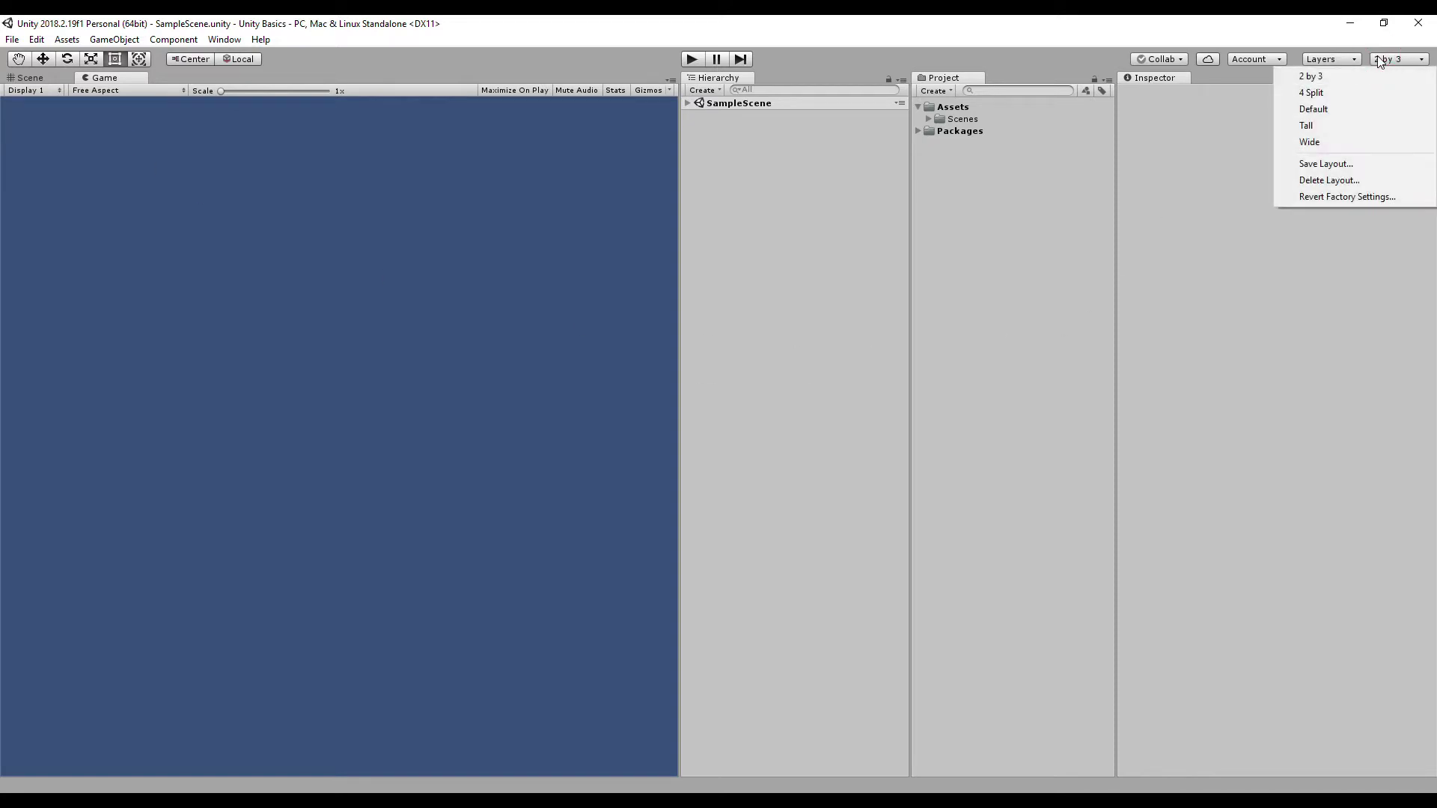
left_click(1345, 165)
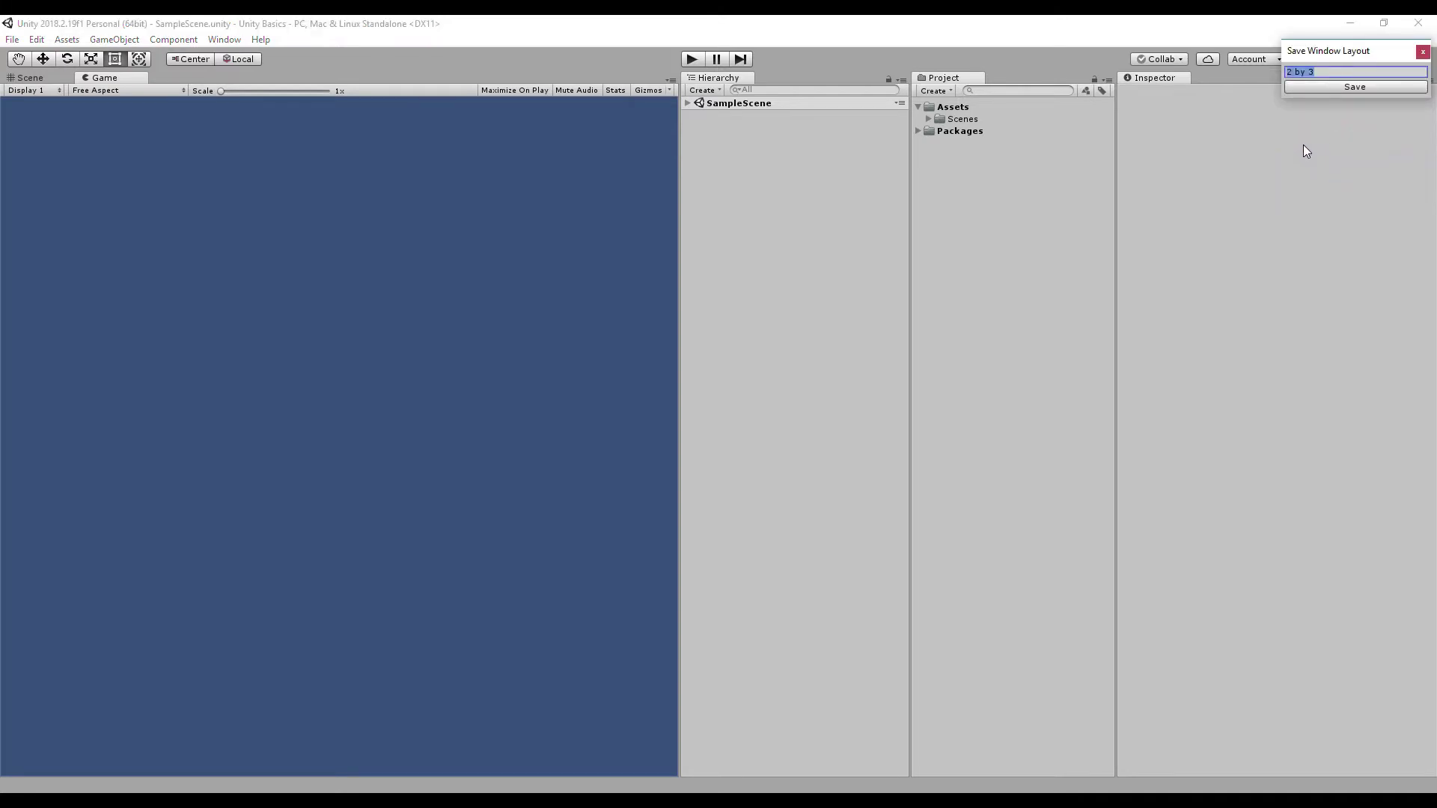
type("UB")
left_click(1339, 86)
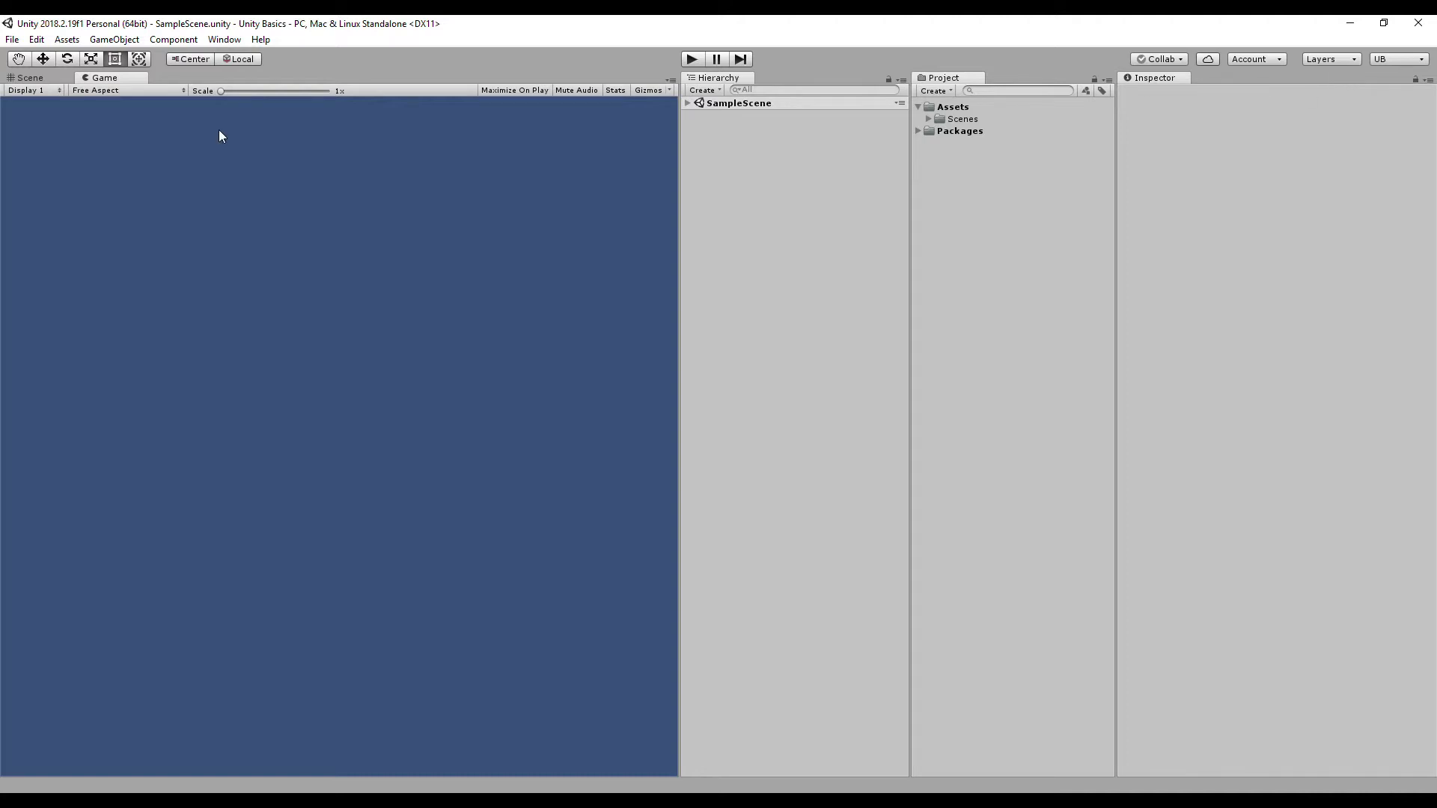
Compare the Scene and Game views, and inspect the project's Assets folder in File Explorer before returning to Unity
left_click(50, 76)
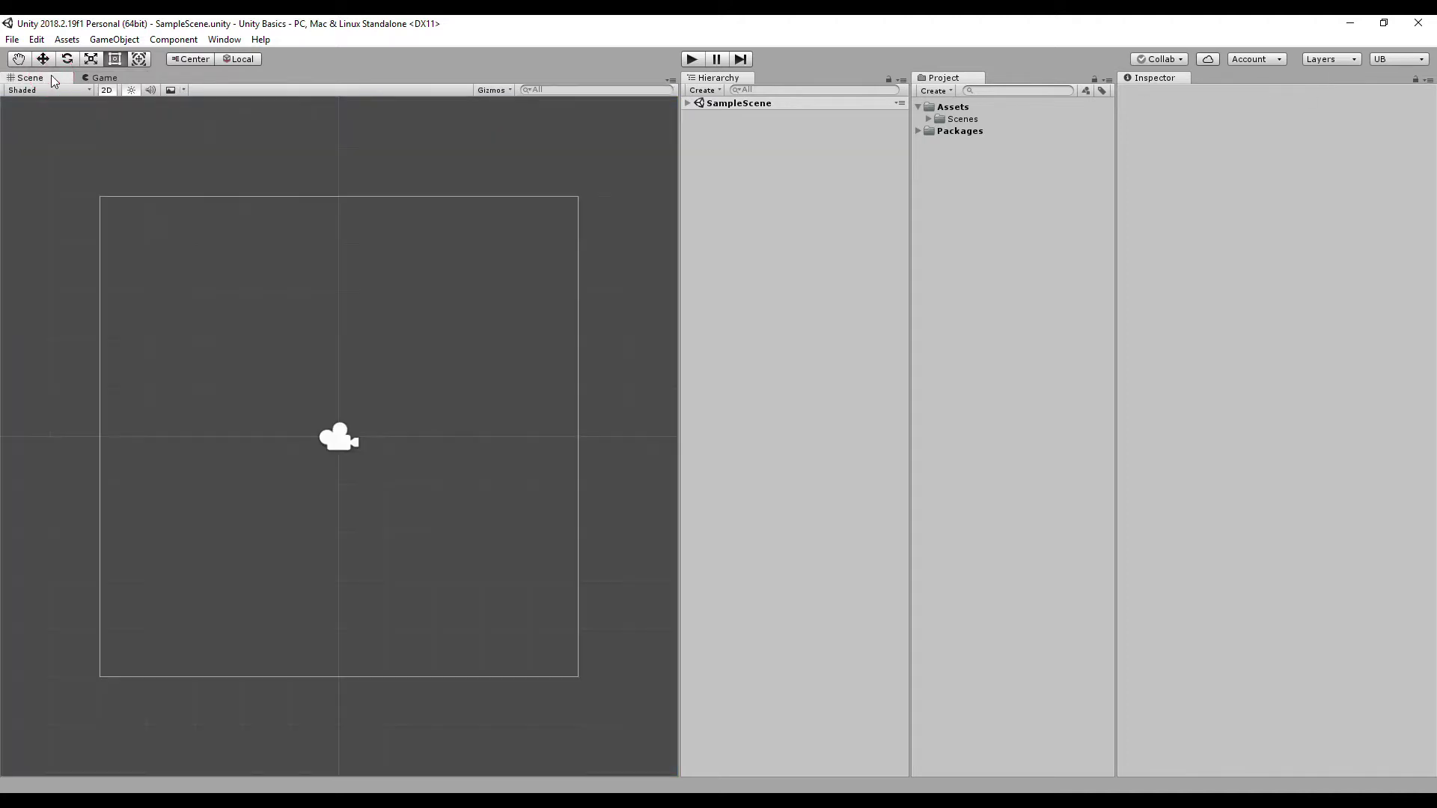
left_click(115, 76)
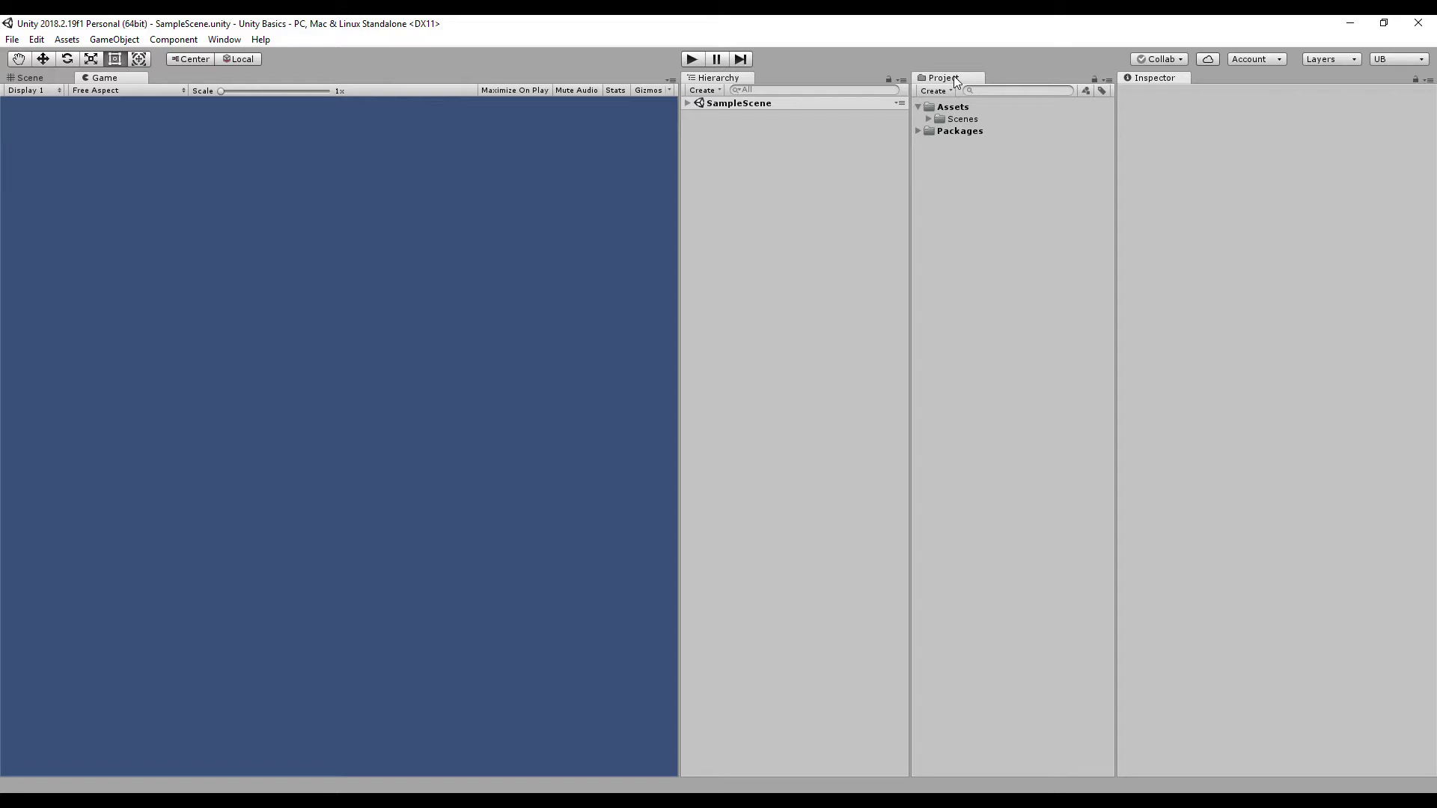
right_click(981, 177)
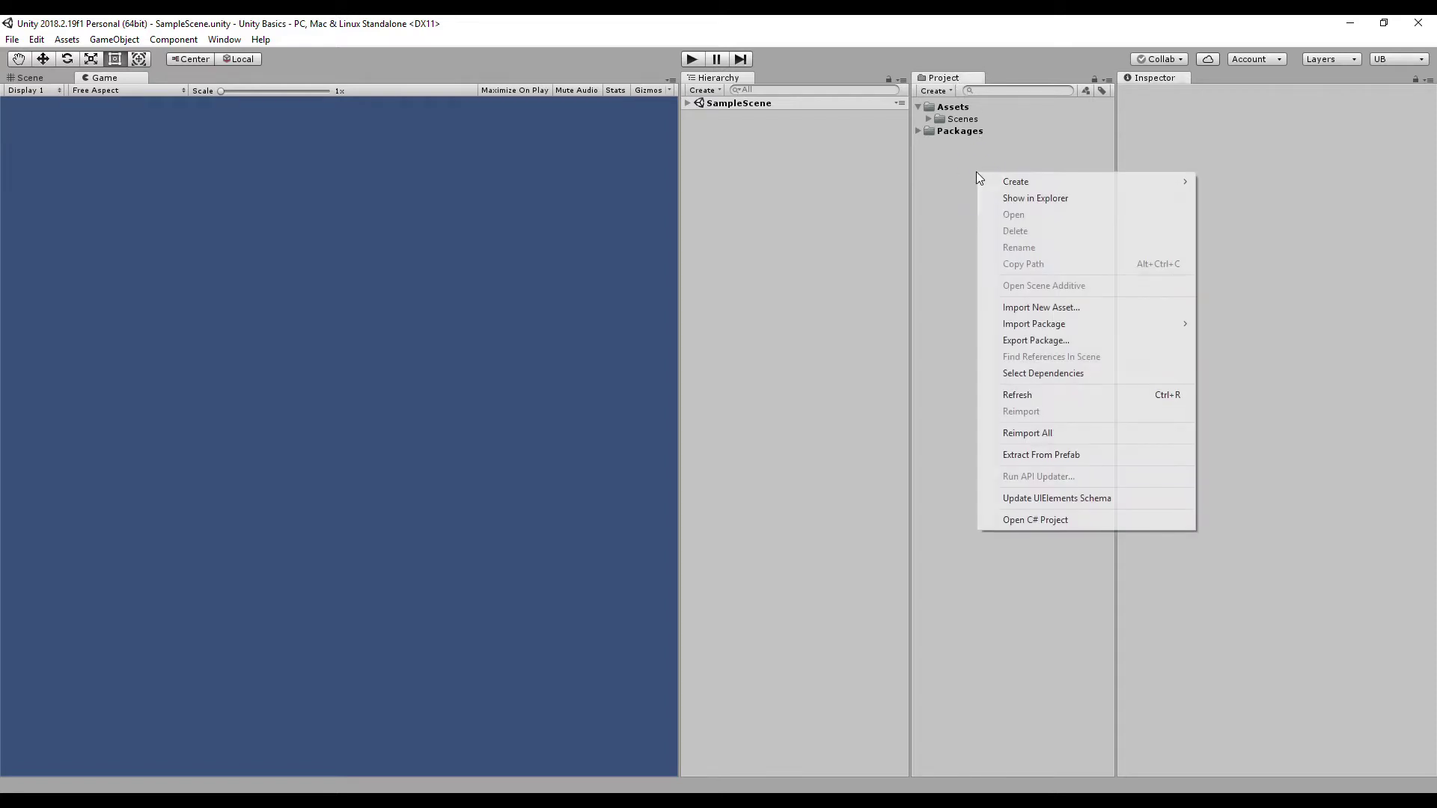
left_click(1050, 199)
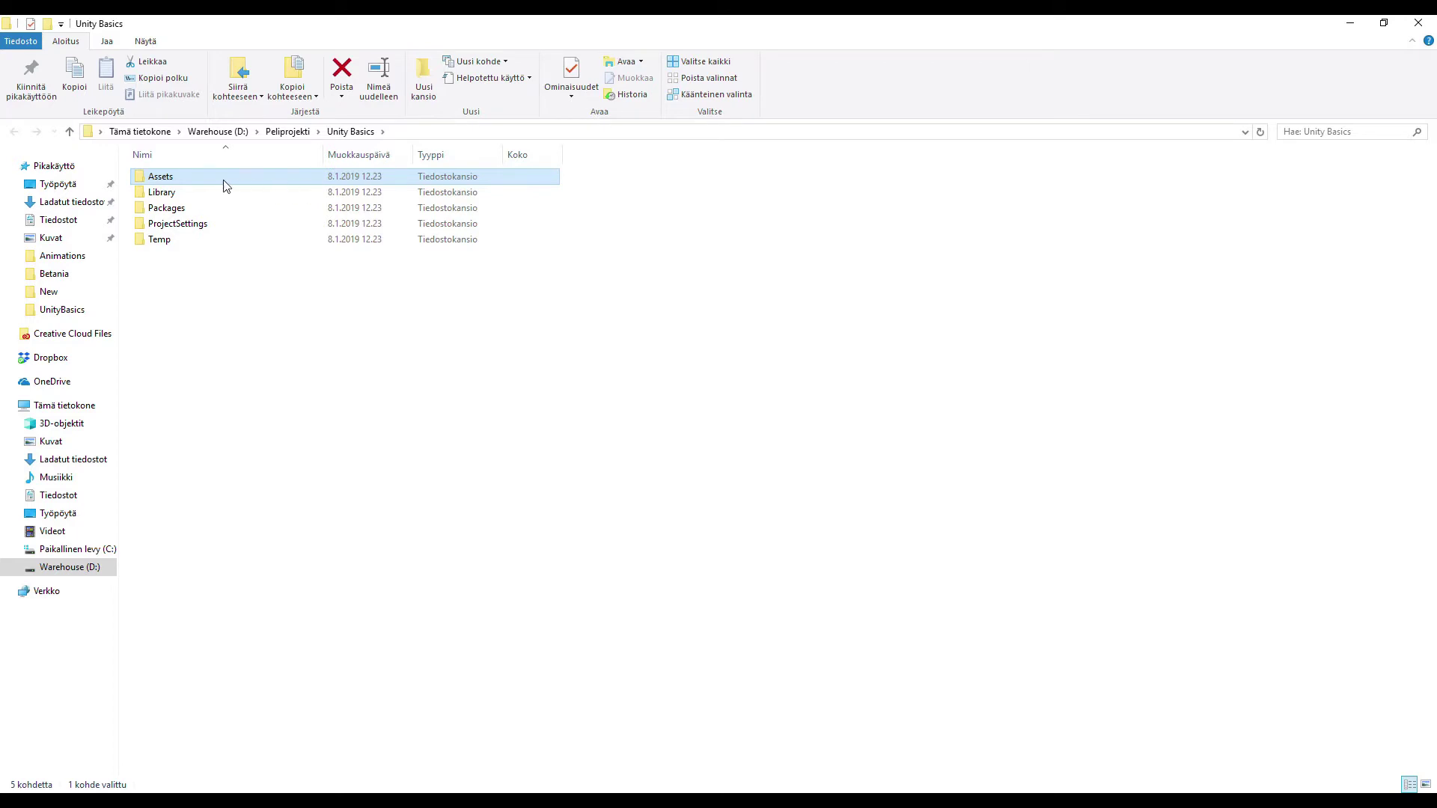
double_click(162, 180)
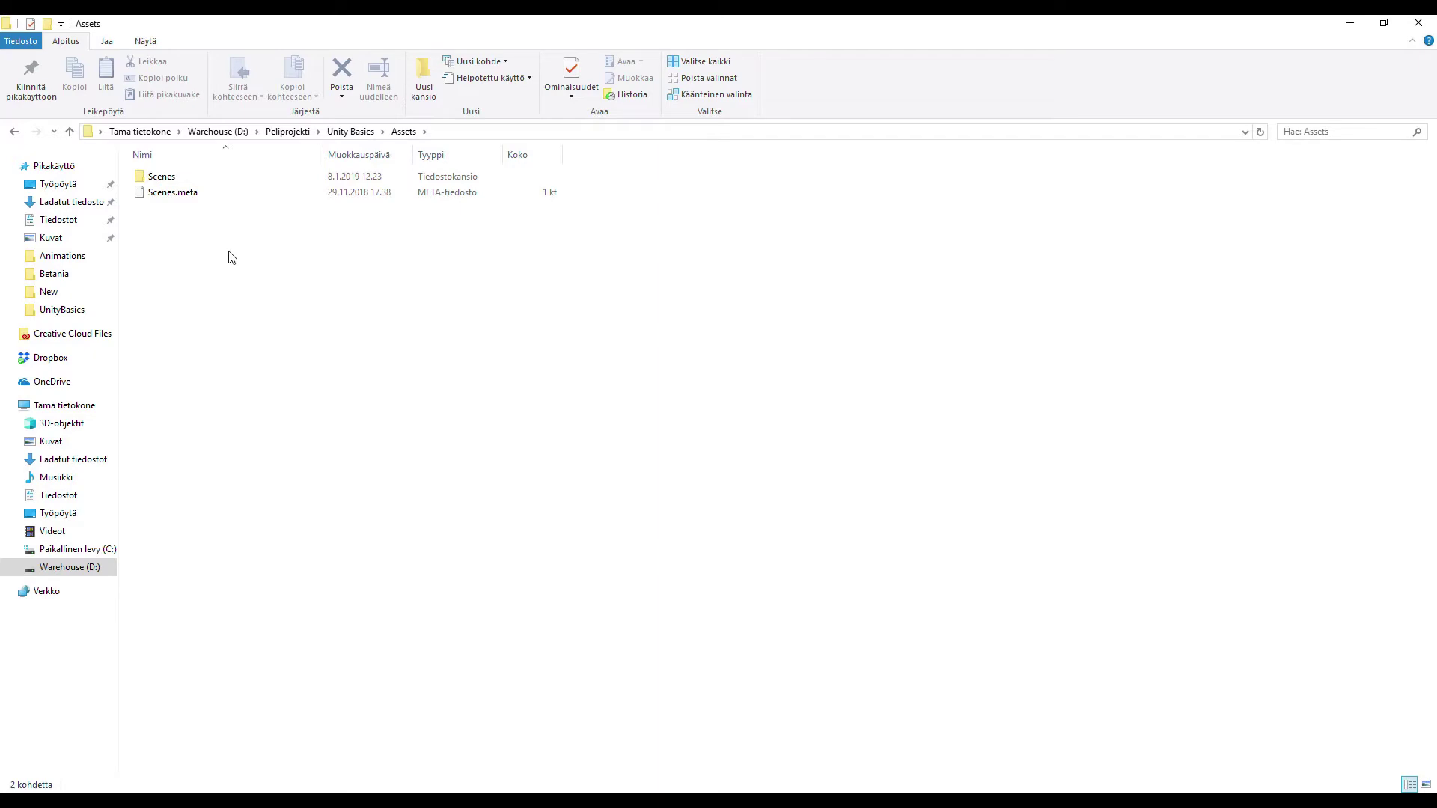
left_click(1418, 22)
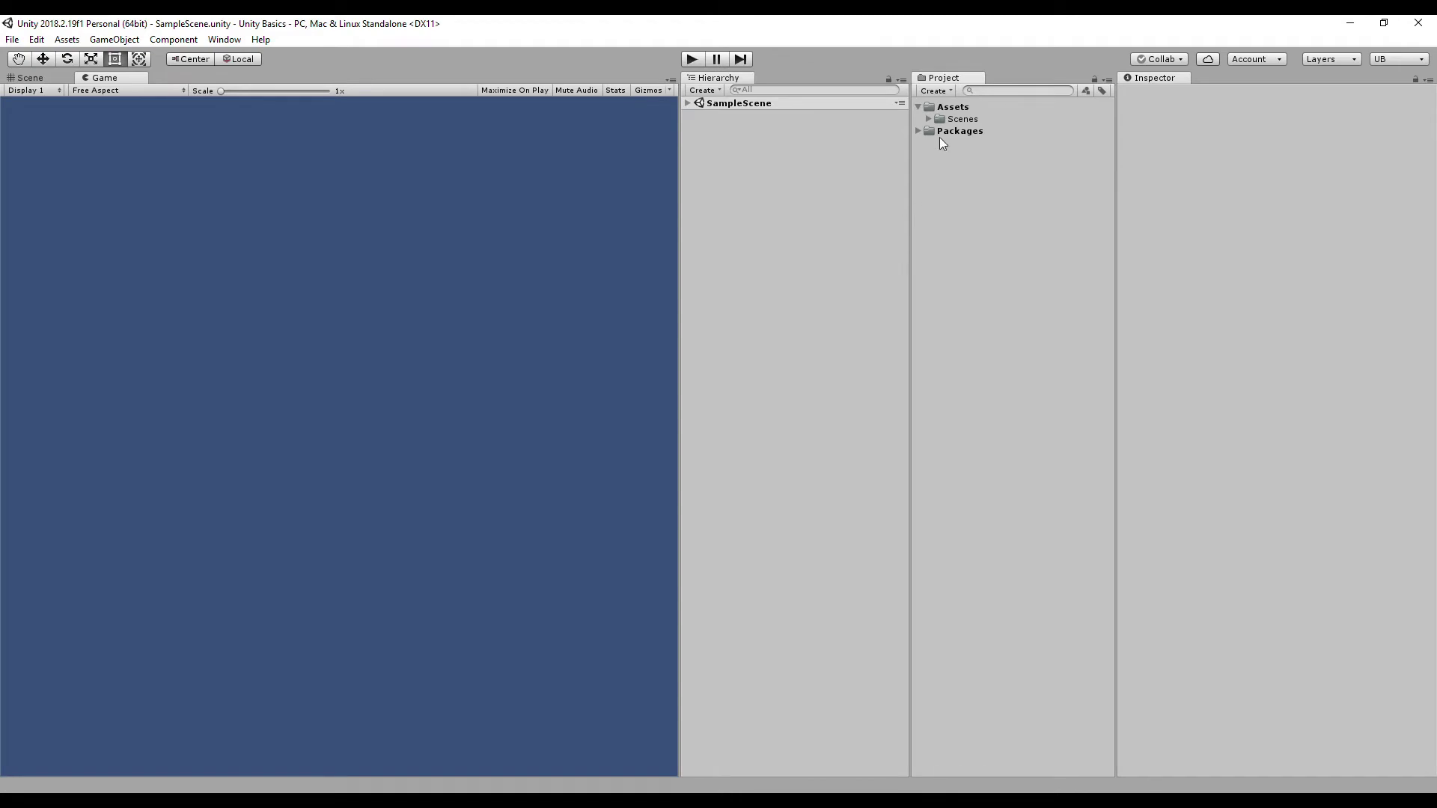
Rename the SampleScene asset in the Scenes folder to Level1
left_click(928, 119)
left_click(976, 132)
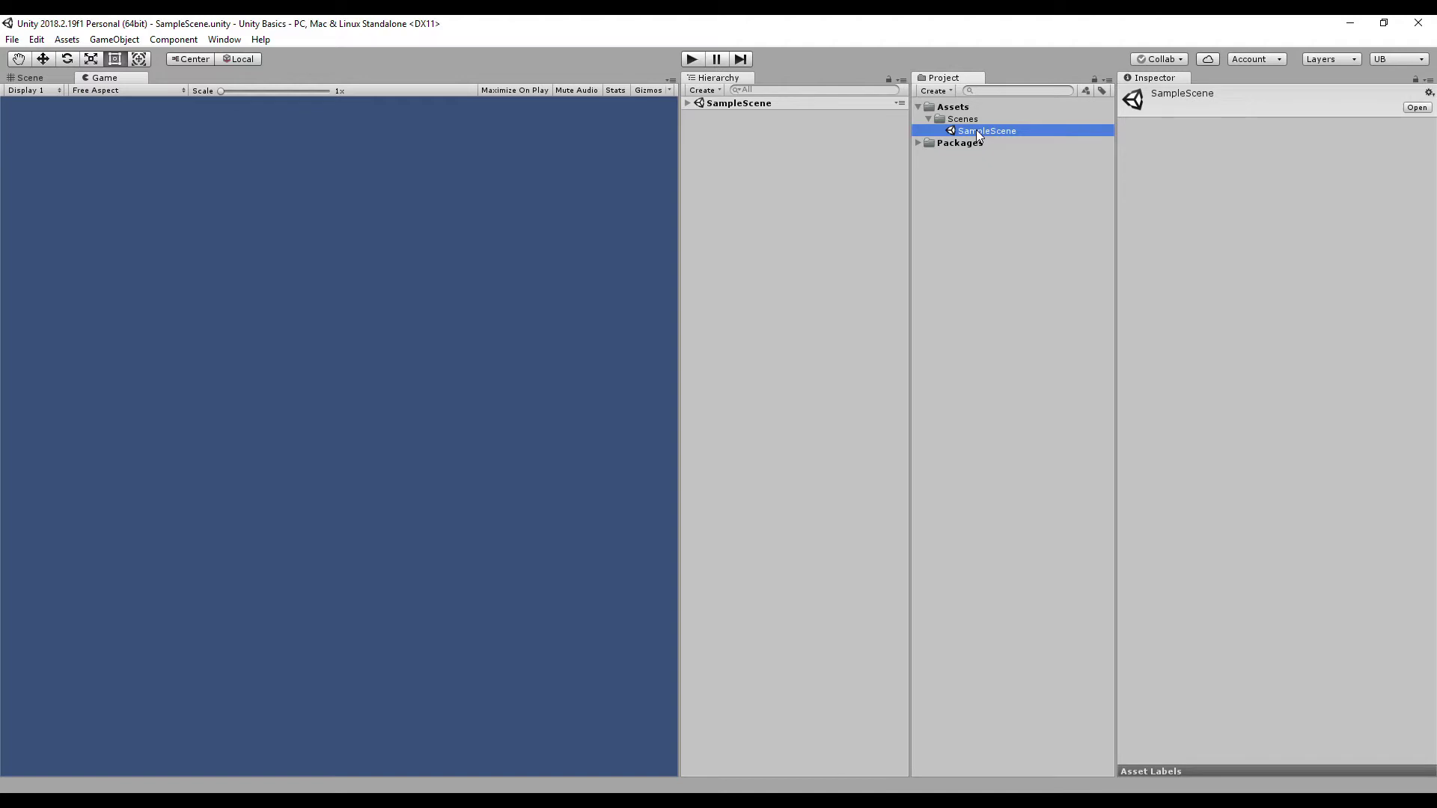
right_click(977, 131)
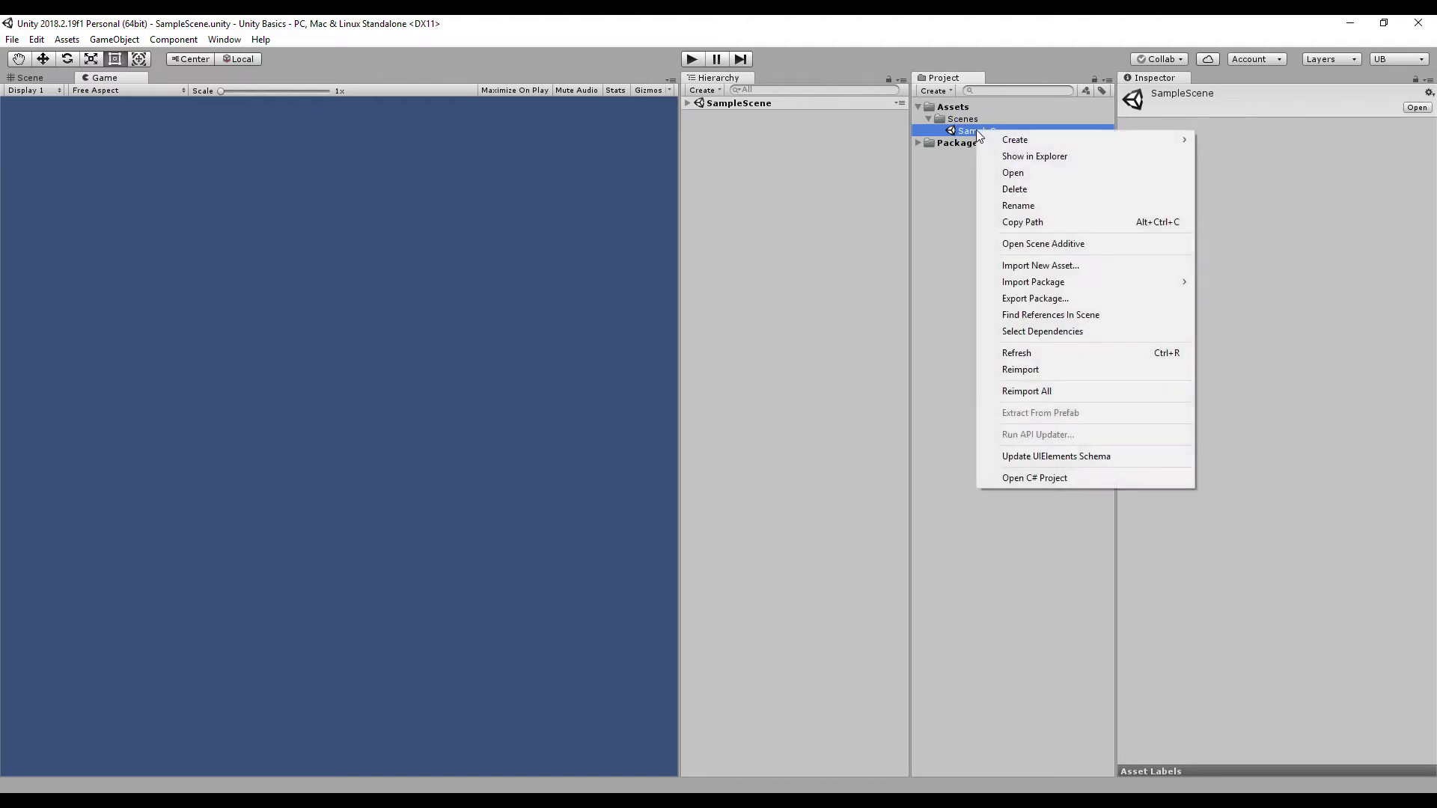
left_click(1017, 206)
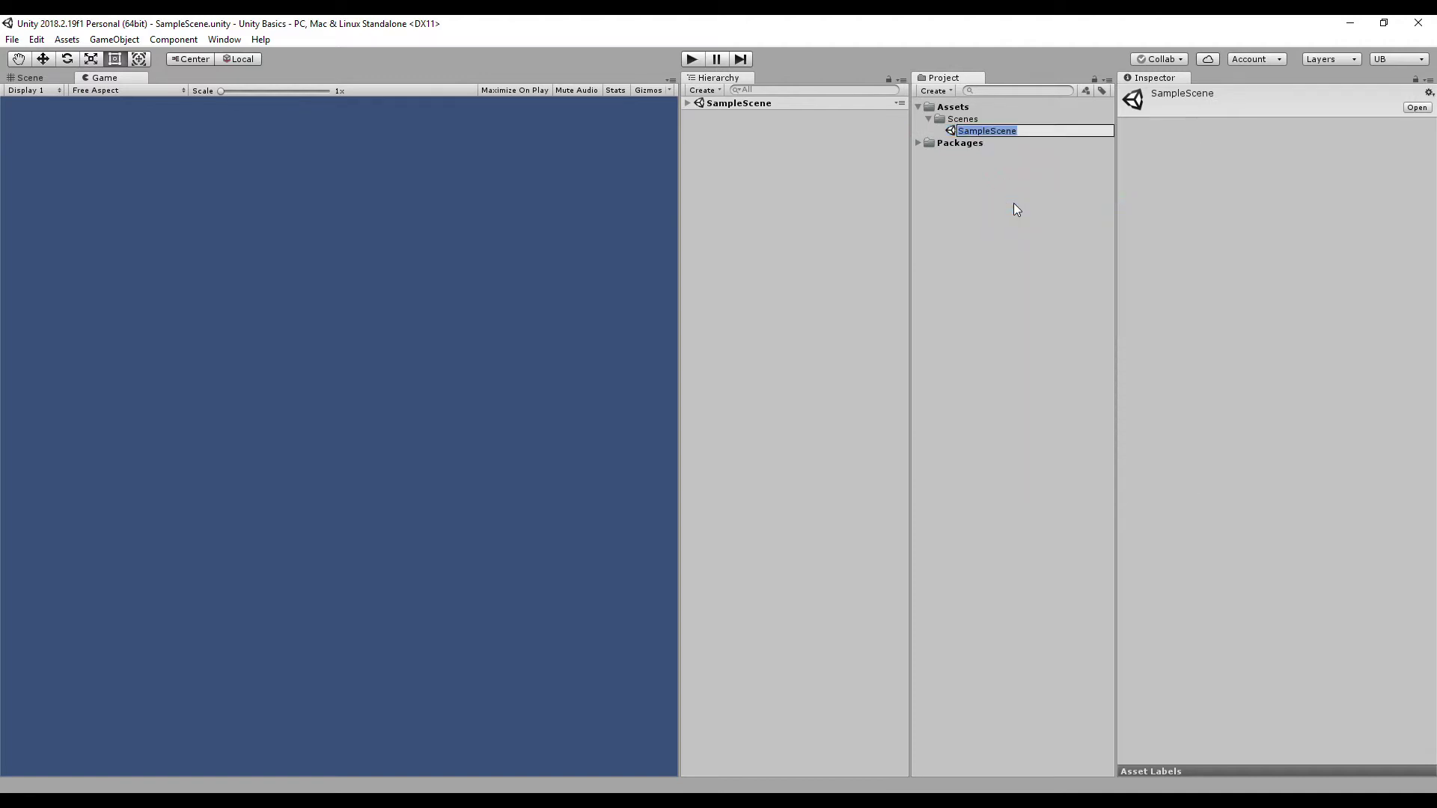
type("Level1")
key("Return")
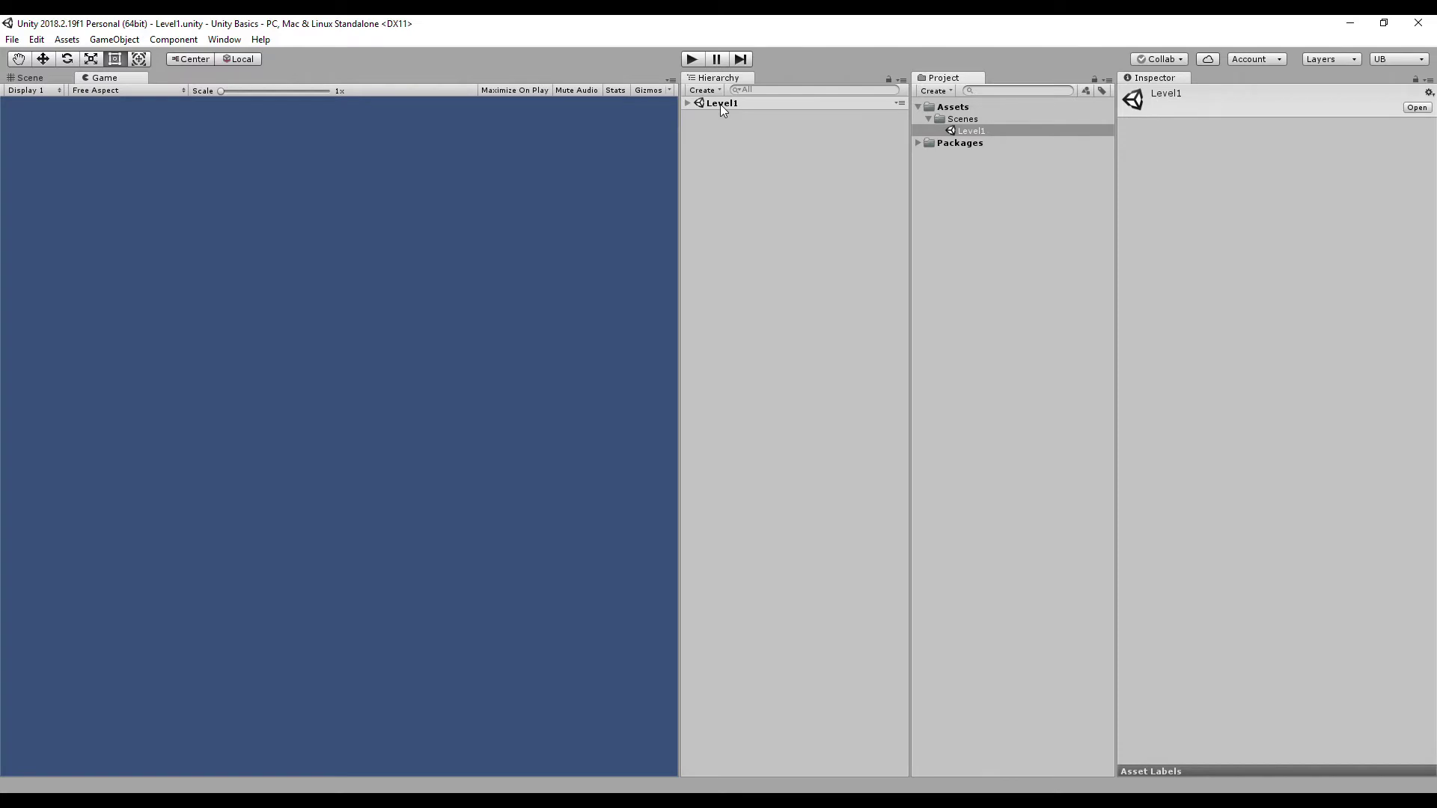
Expand the Level1 scene in the Hierarchy and examine the Main Camera's components in the Inspector
left_click(687, 103)
left_click(721, 117)
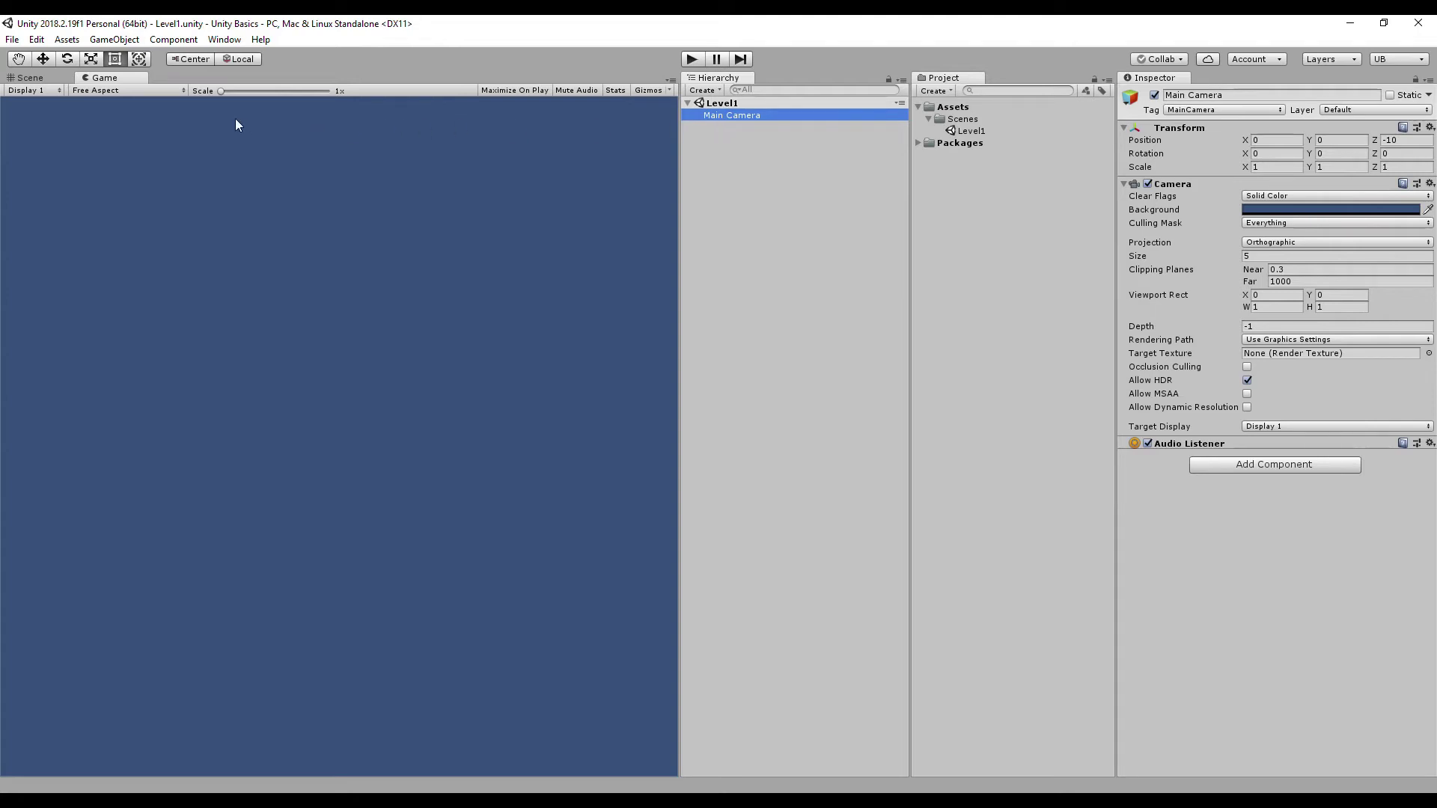
Test Play mode in the Game view by running, stopping, pausing and frame-stepping the game, ending with it stopped
left_click(123, 76)
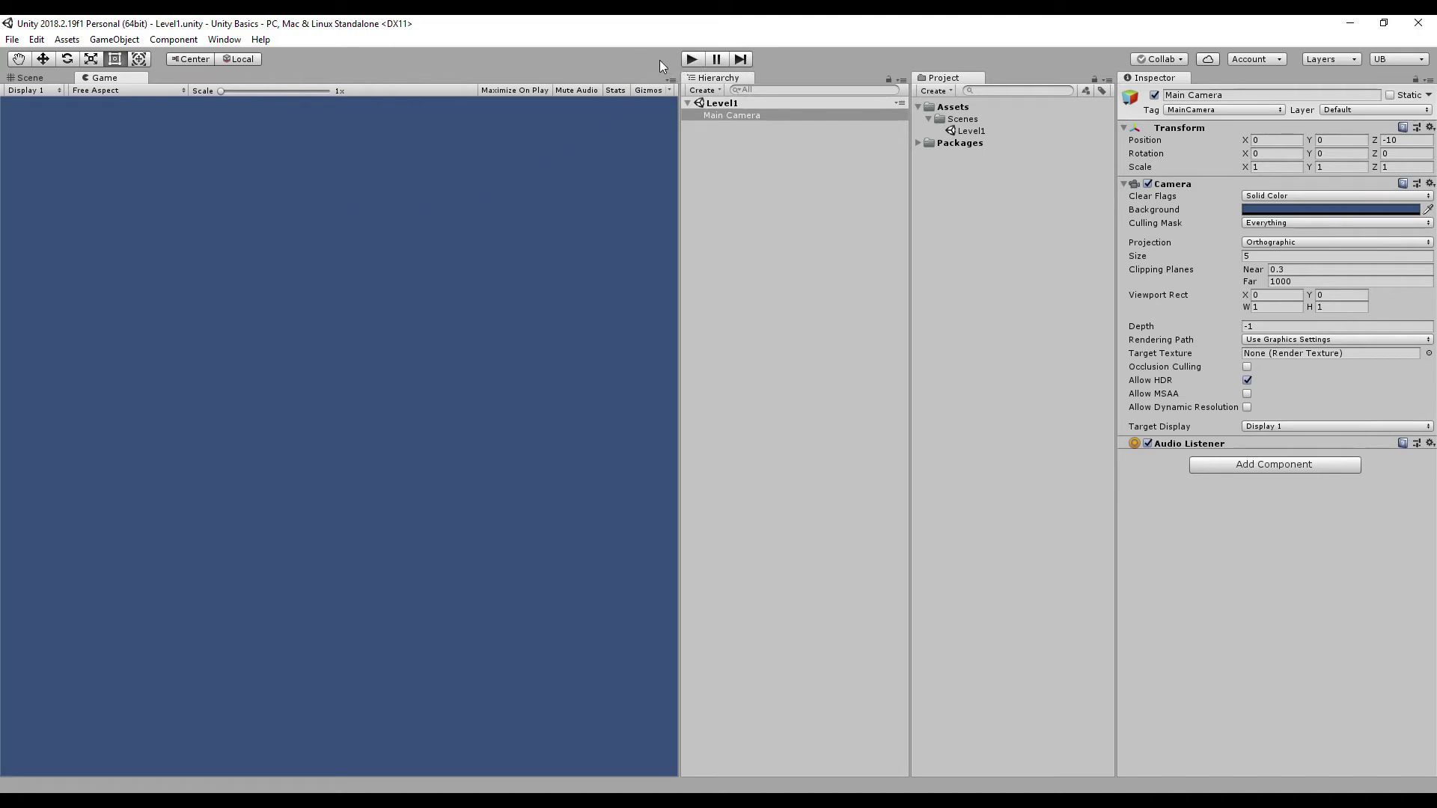
left_click(692, 59)
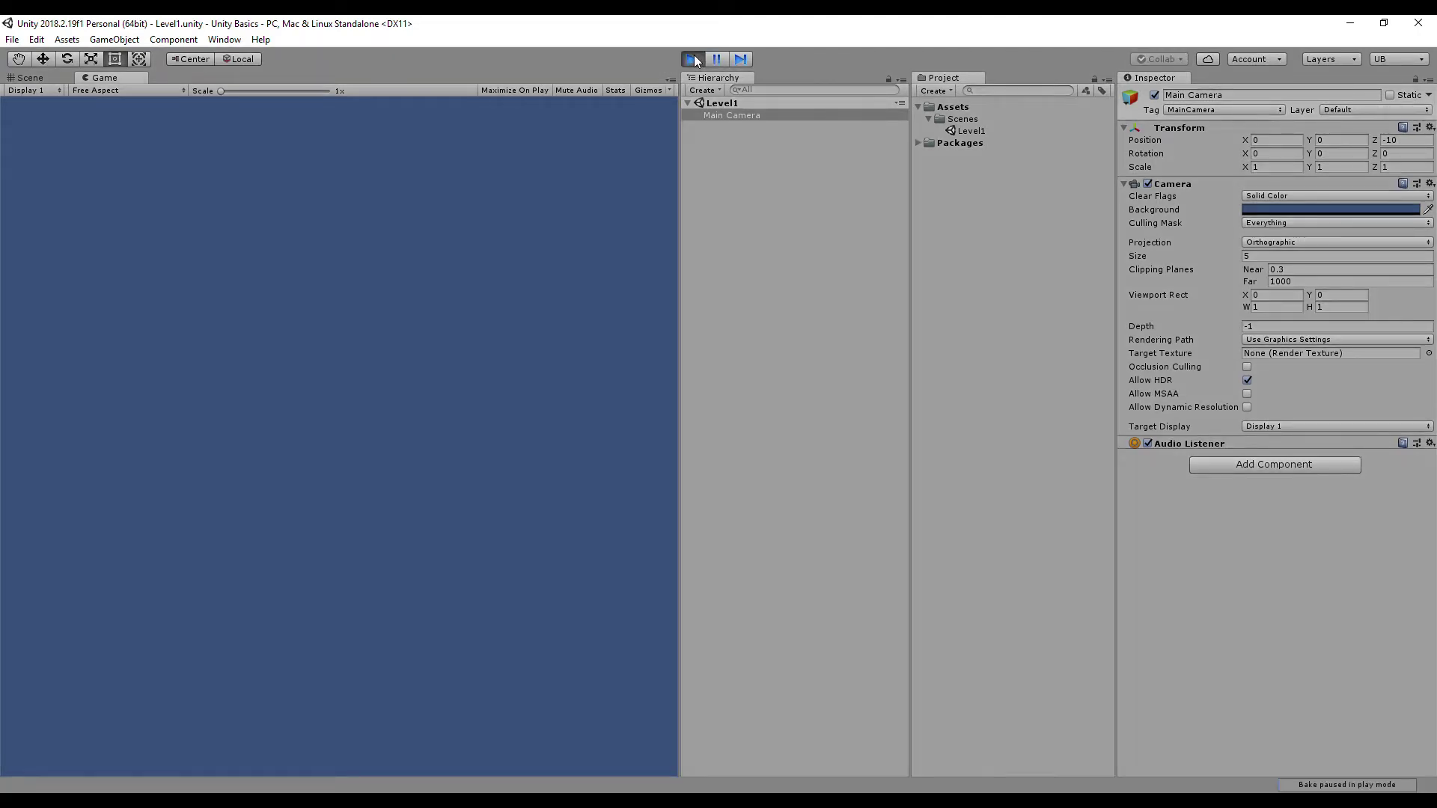
left_click(693, 60)
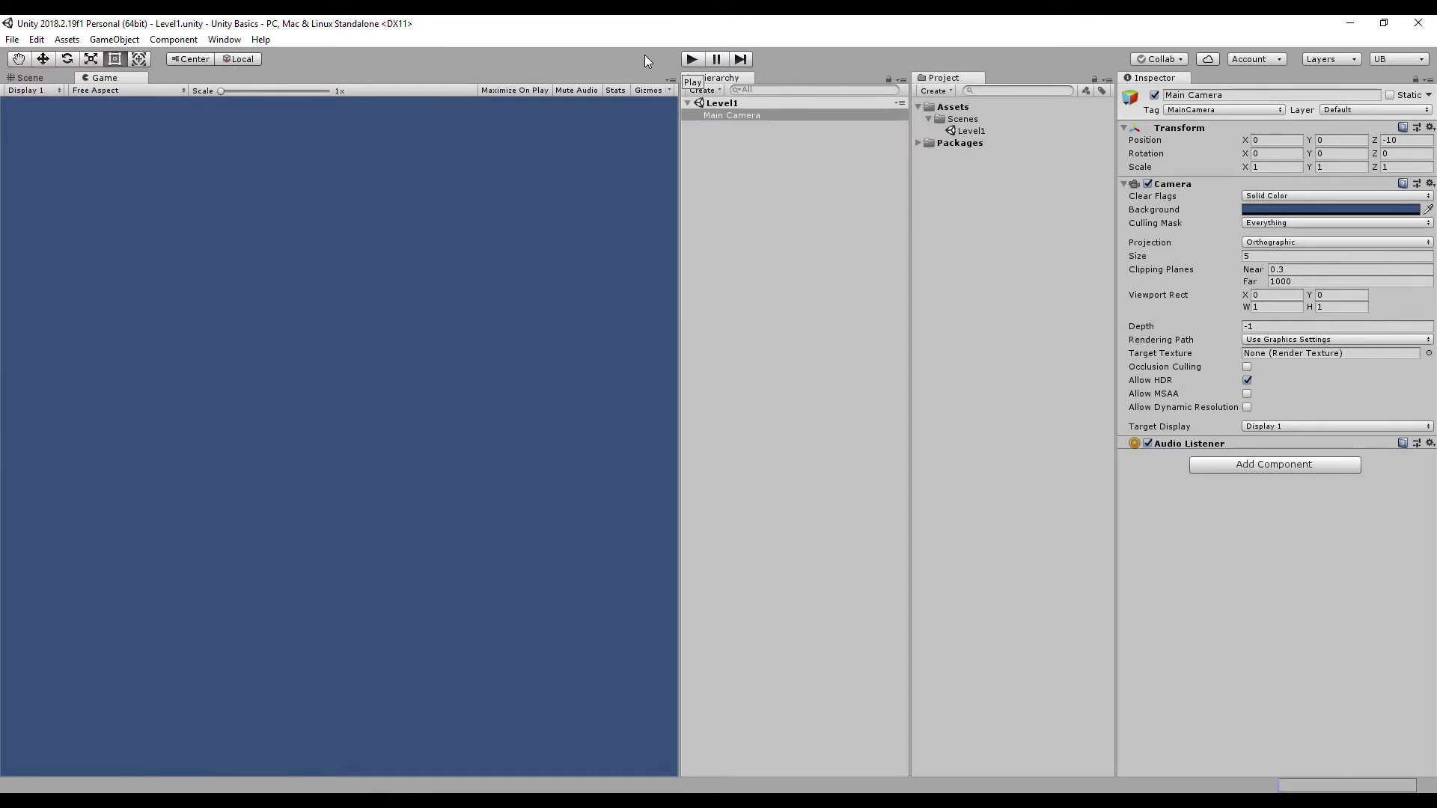
left_click(692, 59)
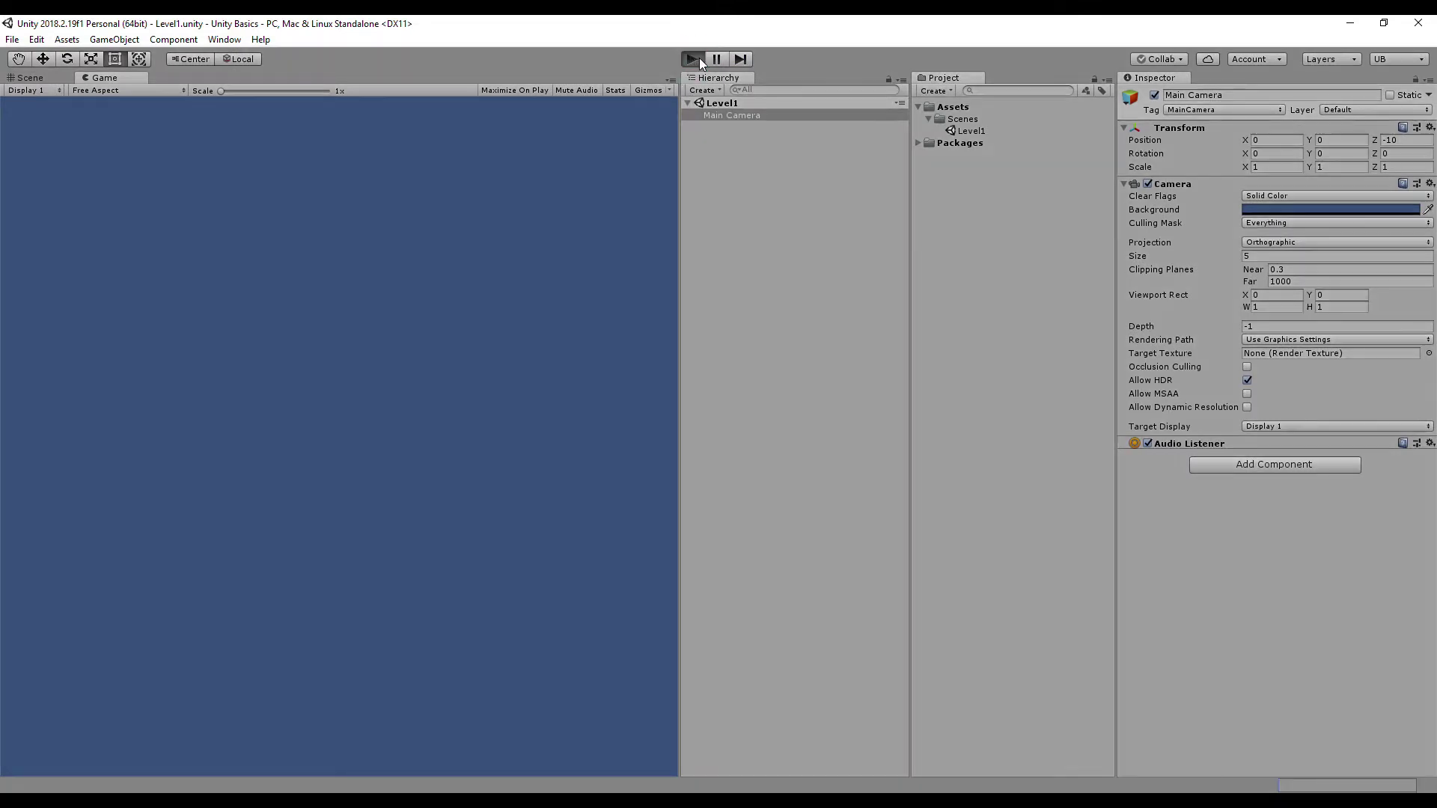
left_click(714, 61)
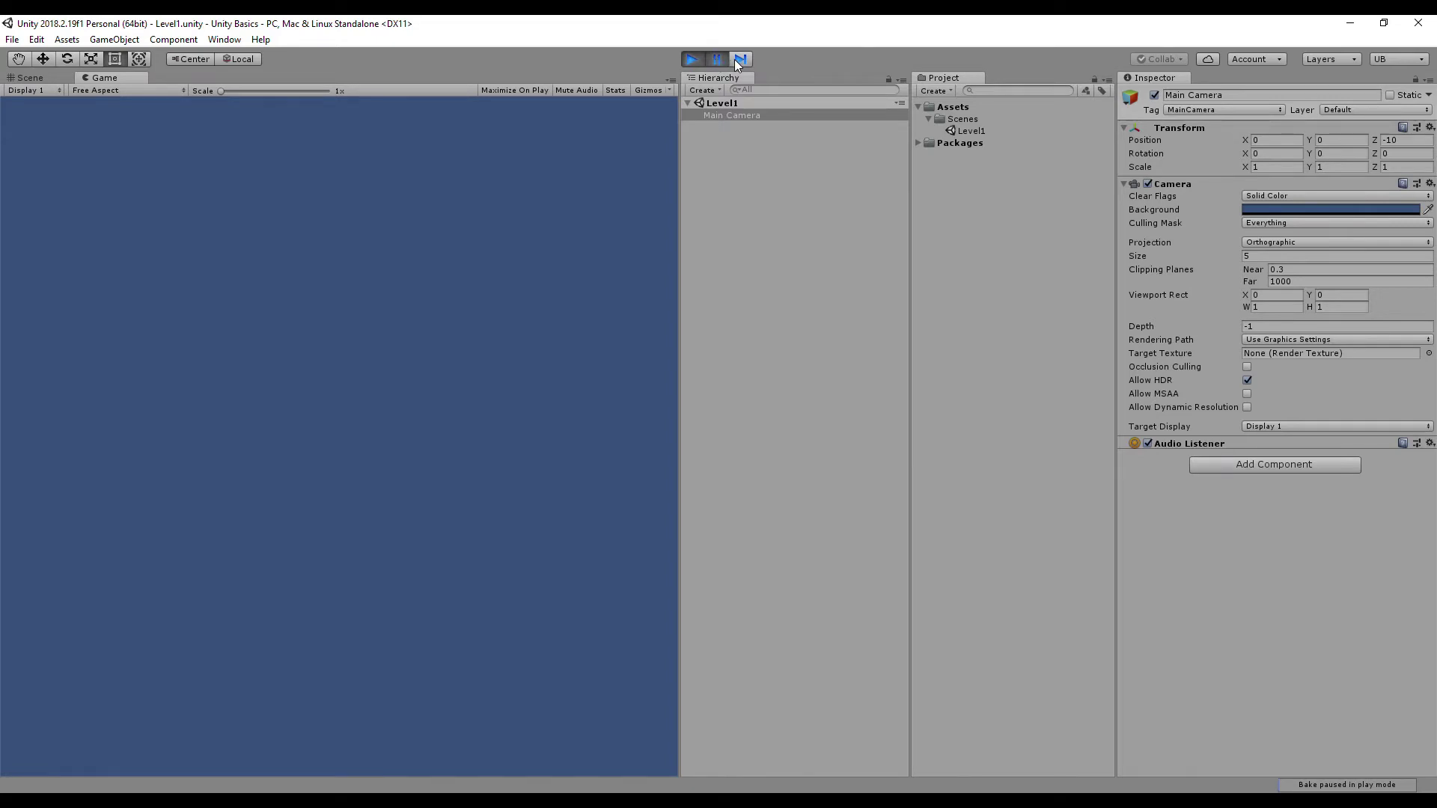
left_click(739, 60)
left_click(692, 61)
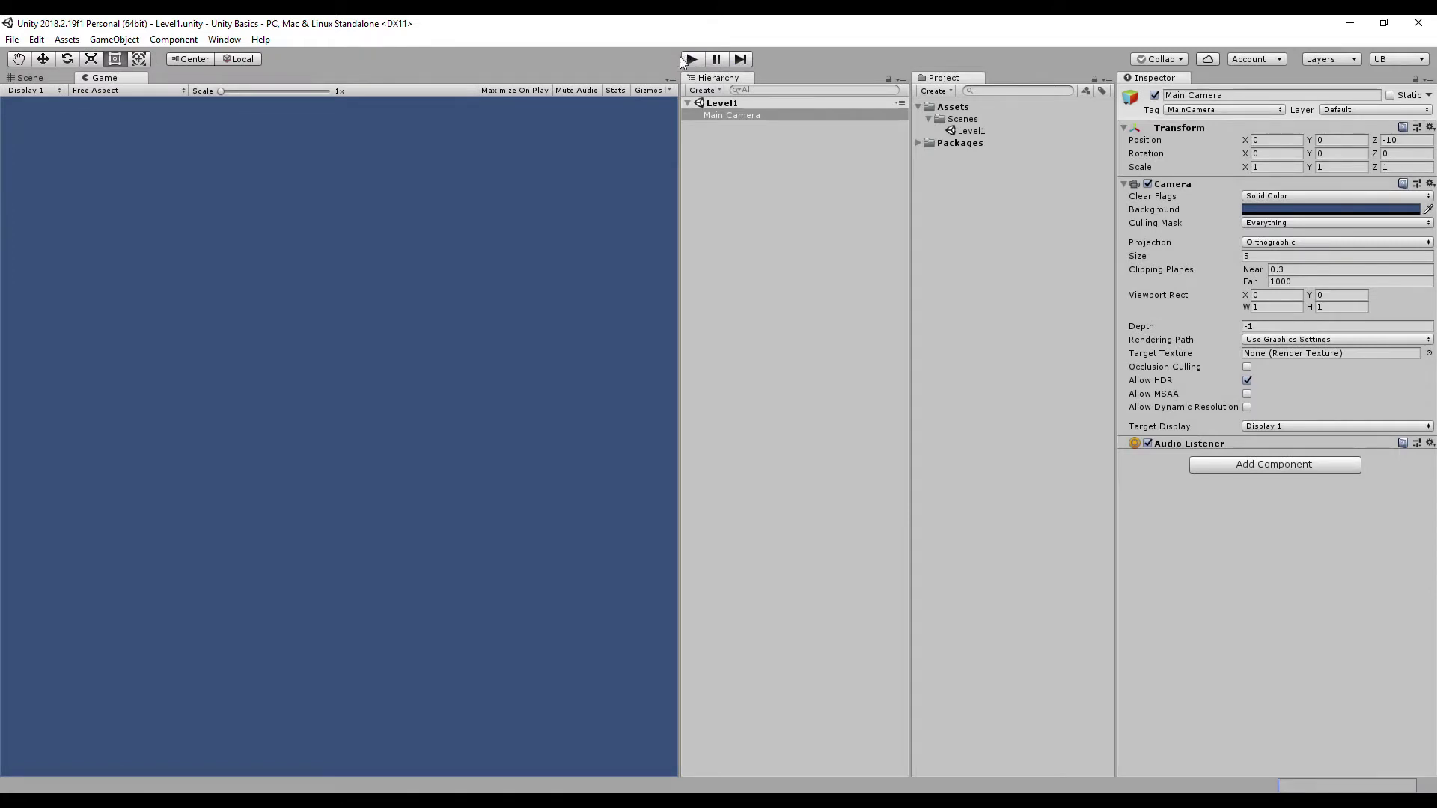
Add a 3D Cube to the Level1 scene and switch the Scene view from 2D to 3D
left_click(33, 77)
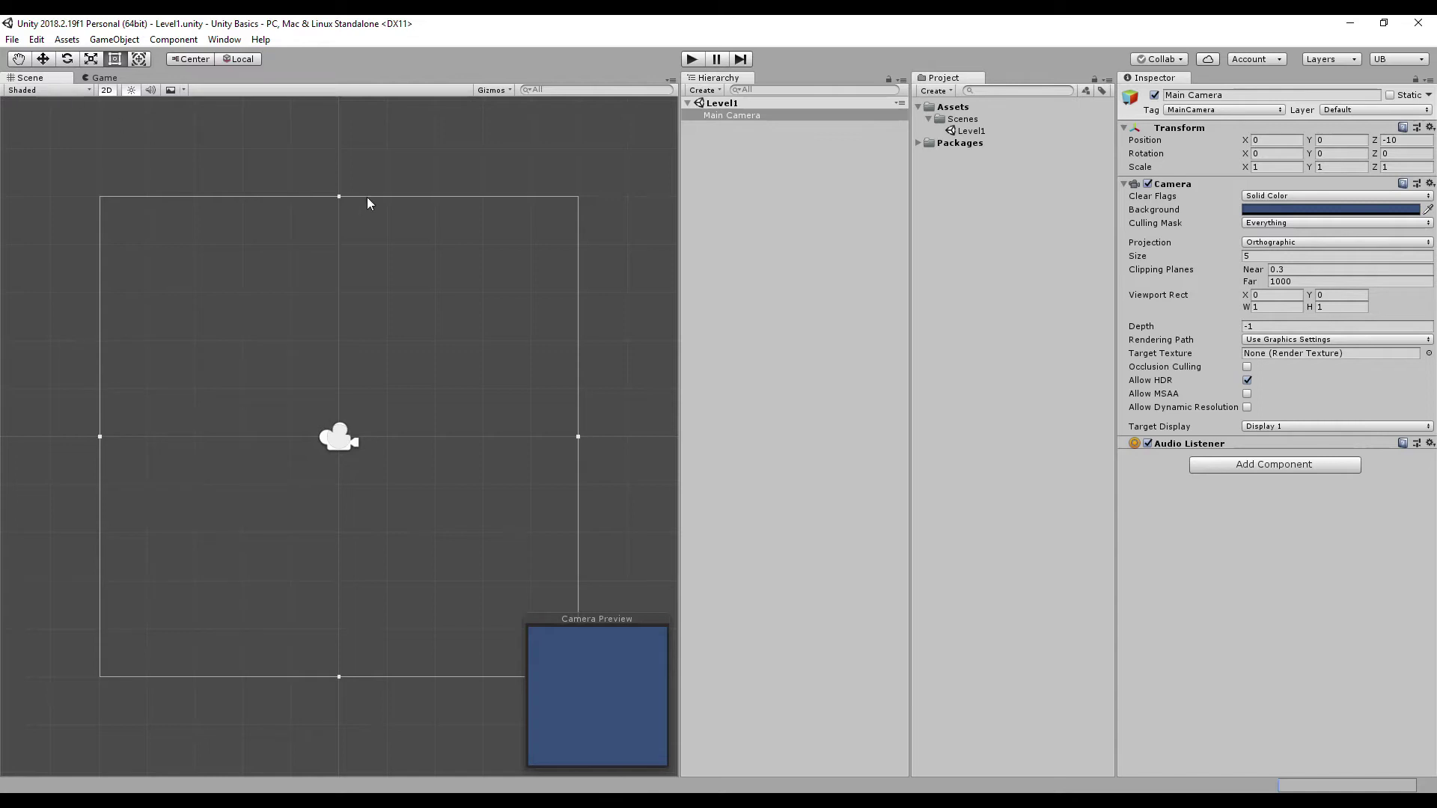
left_click(730, 163)
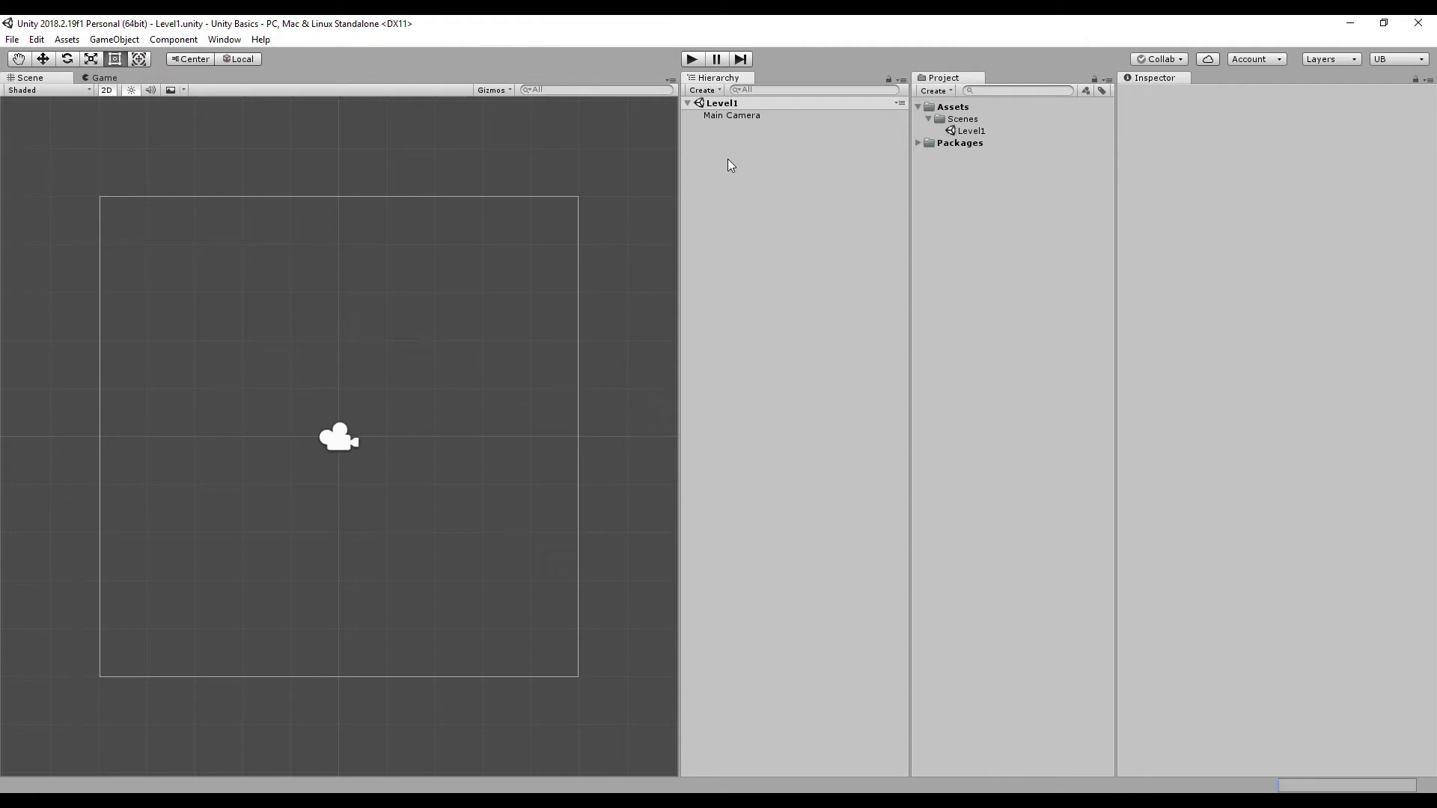
right_click(727, 159)
mouse_move(773, 303)
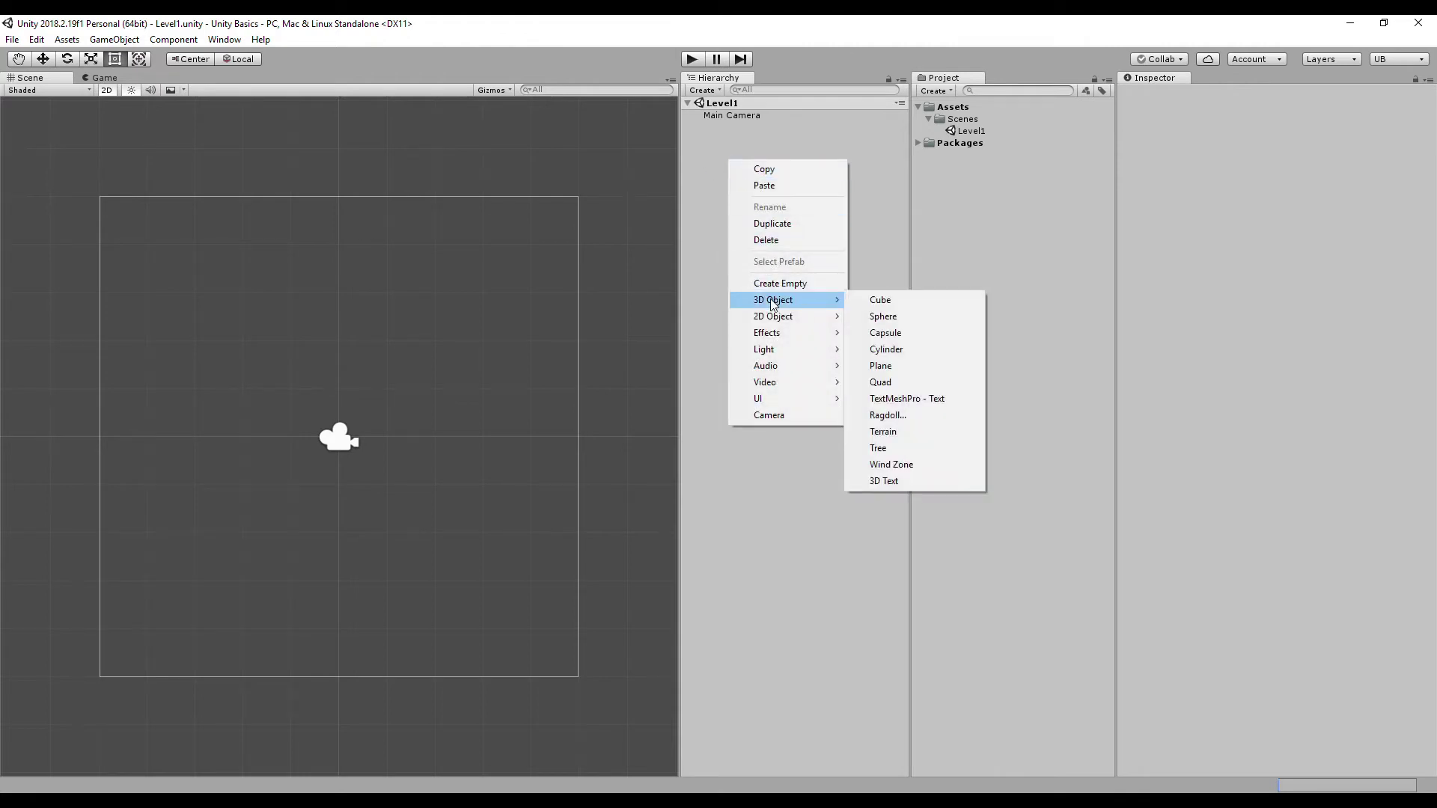
left_click(871, 302)
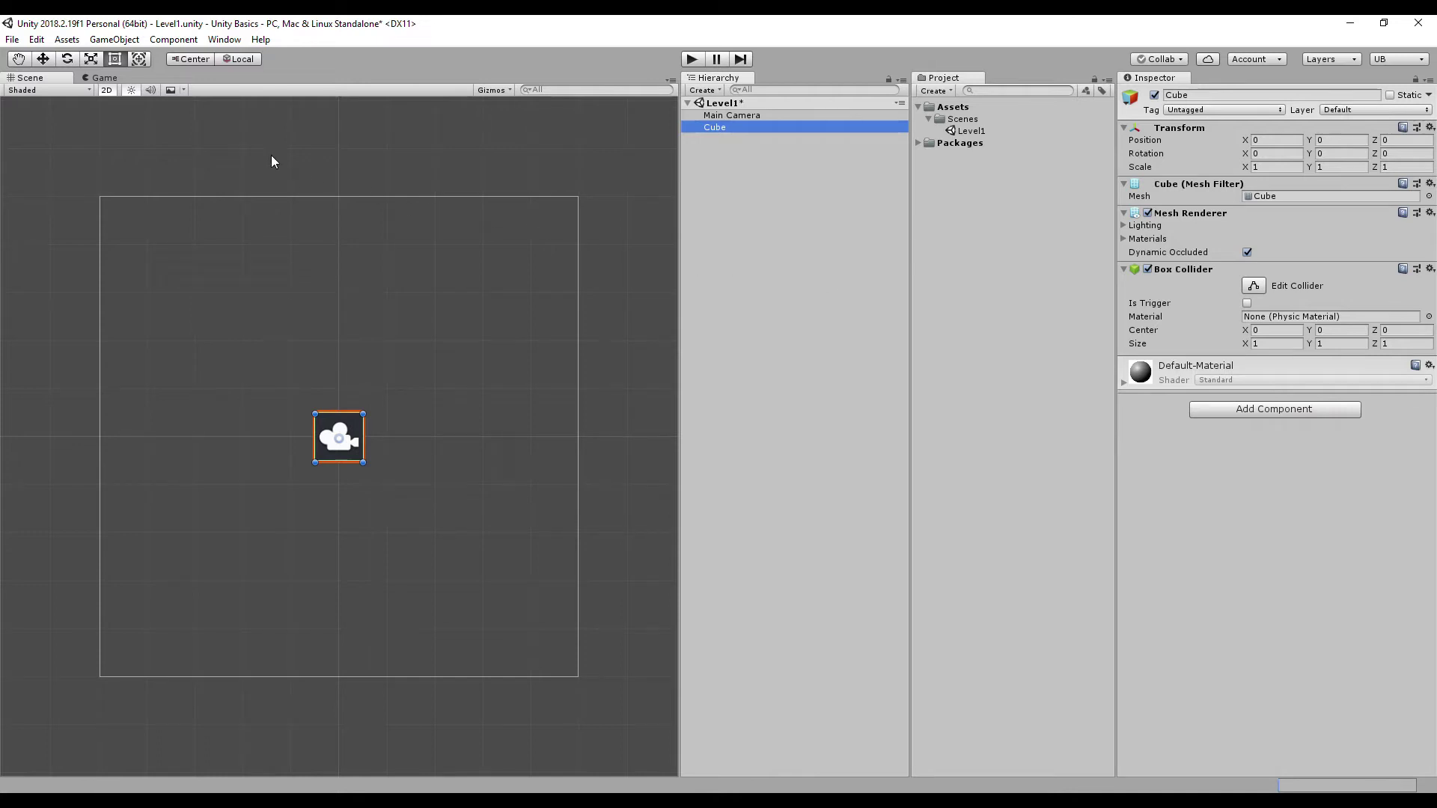
left_click(114, 91)
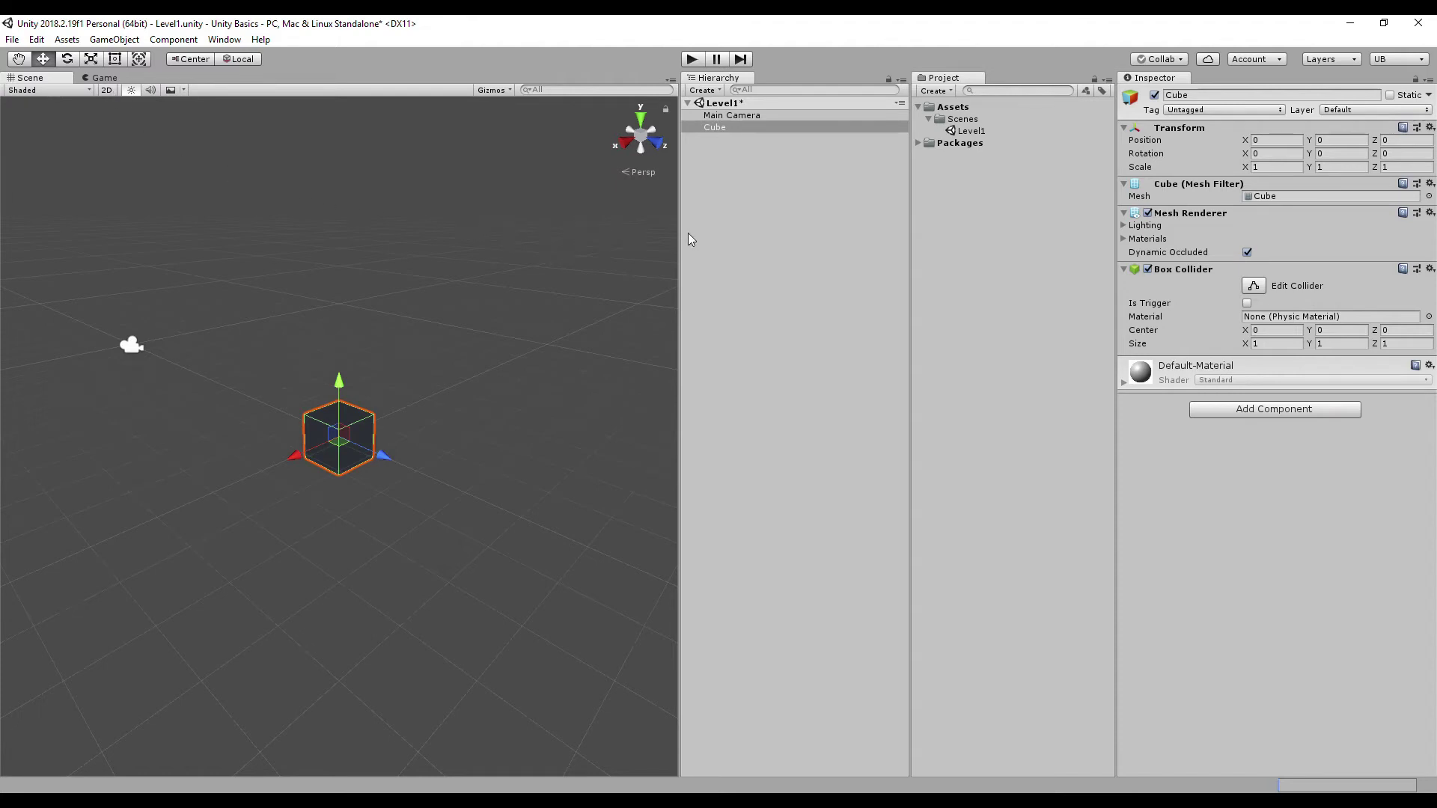
Add a Directional Light to the Level1 scene with nothing selected in the Hierarchy
left_click(722, 222)
right_click(723, 220)
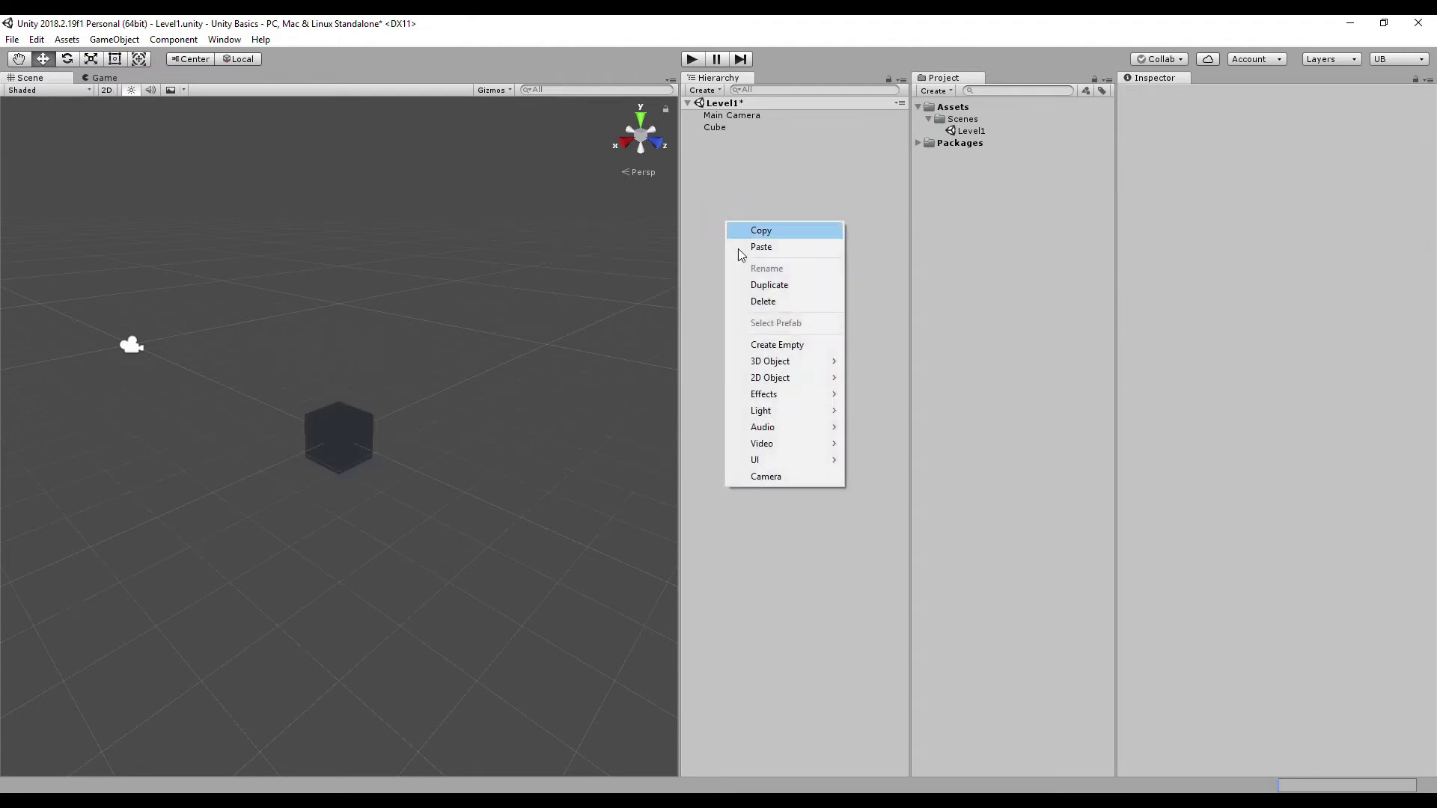
mouse_move(763, 410)
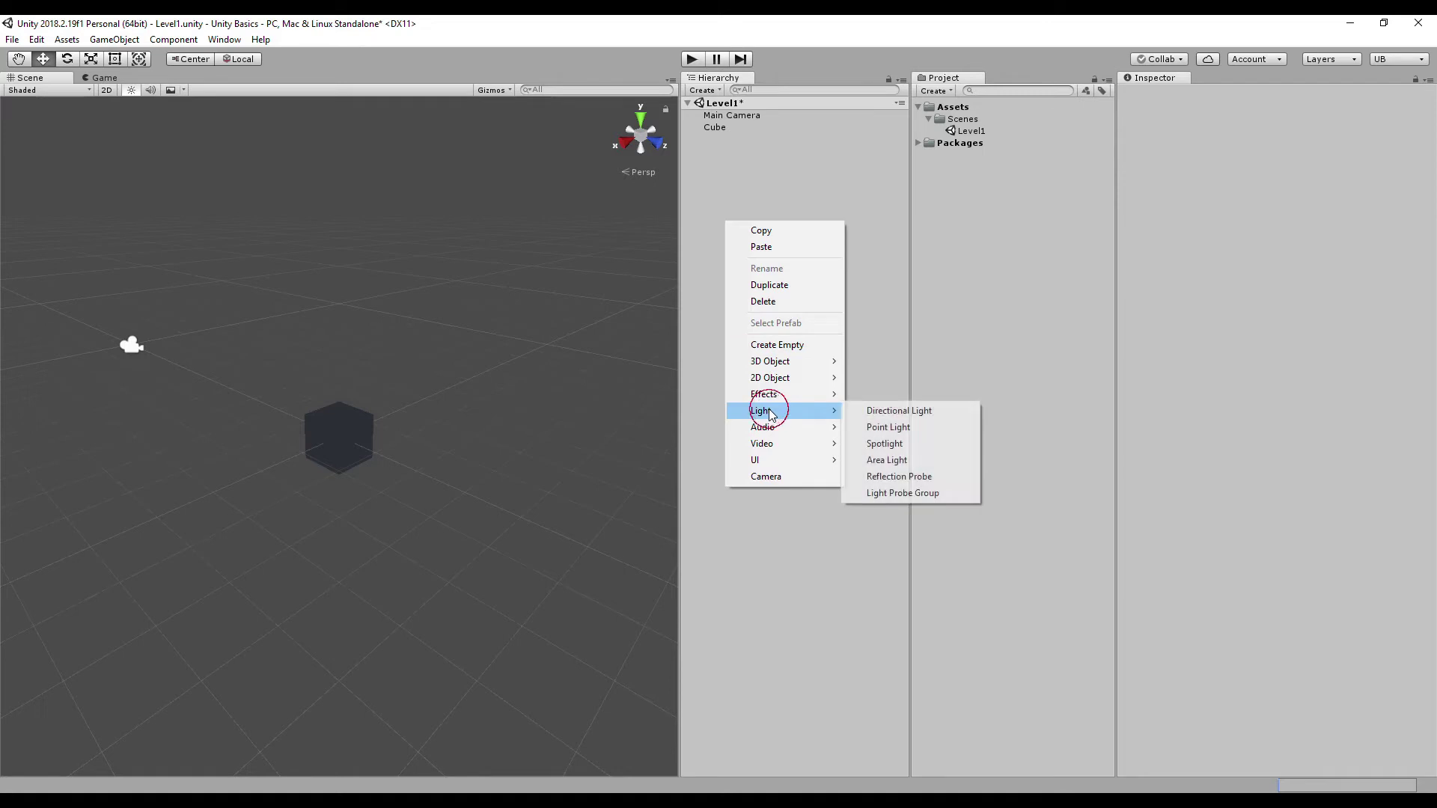
left_click(881, 416)
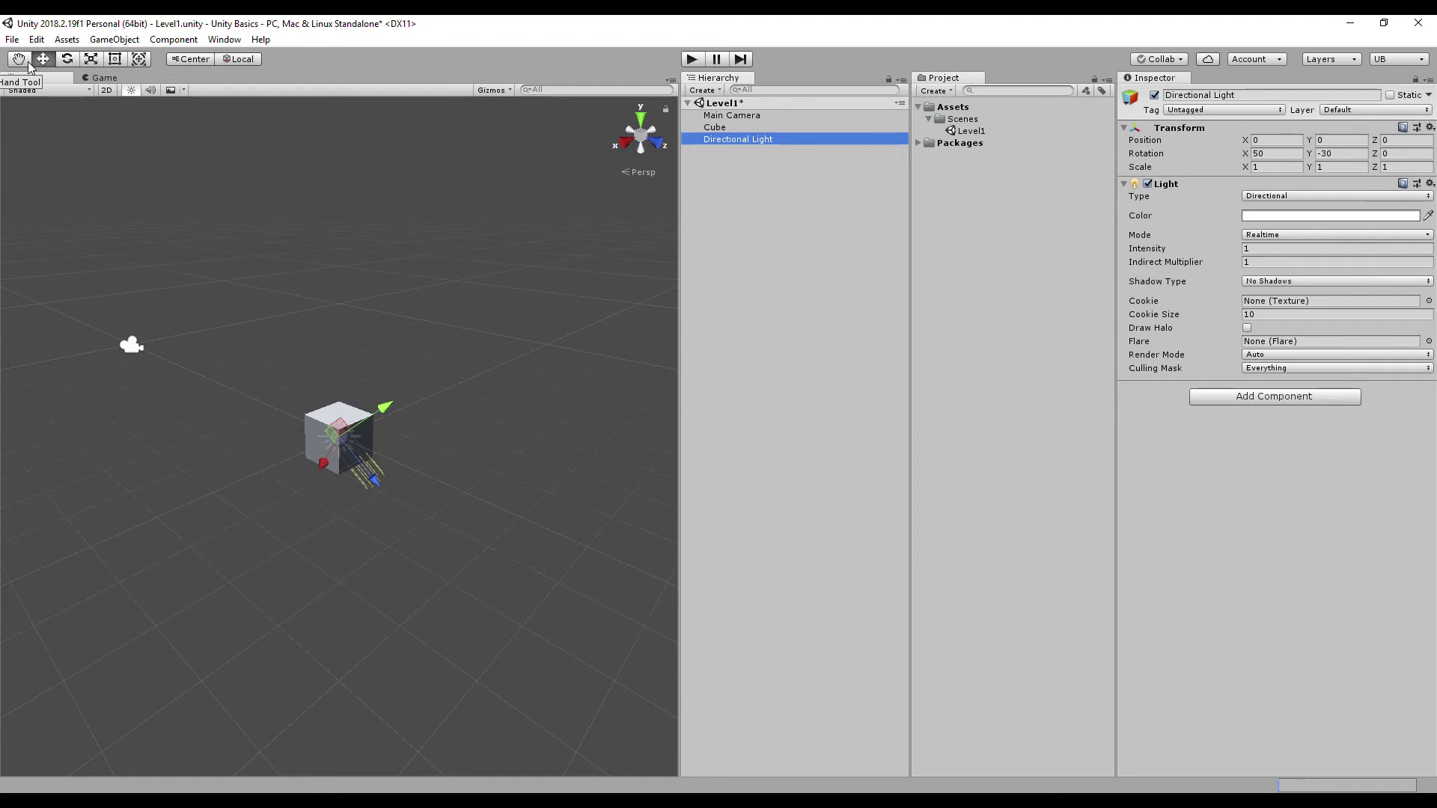
Try out the transform tools and pan the Scene view slightly with the Hand tool
key("q")
key("e")
key("r")
key("q")
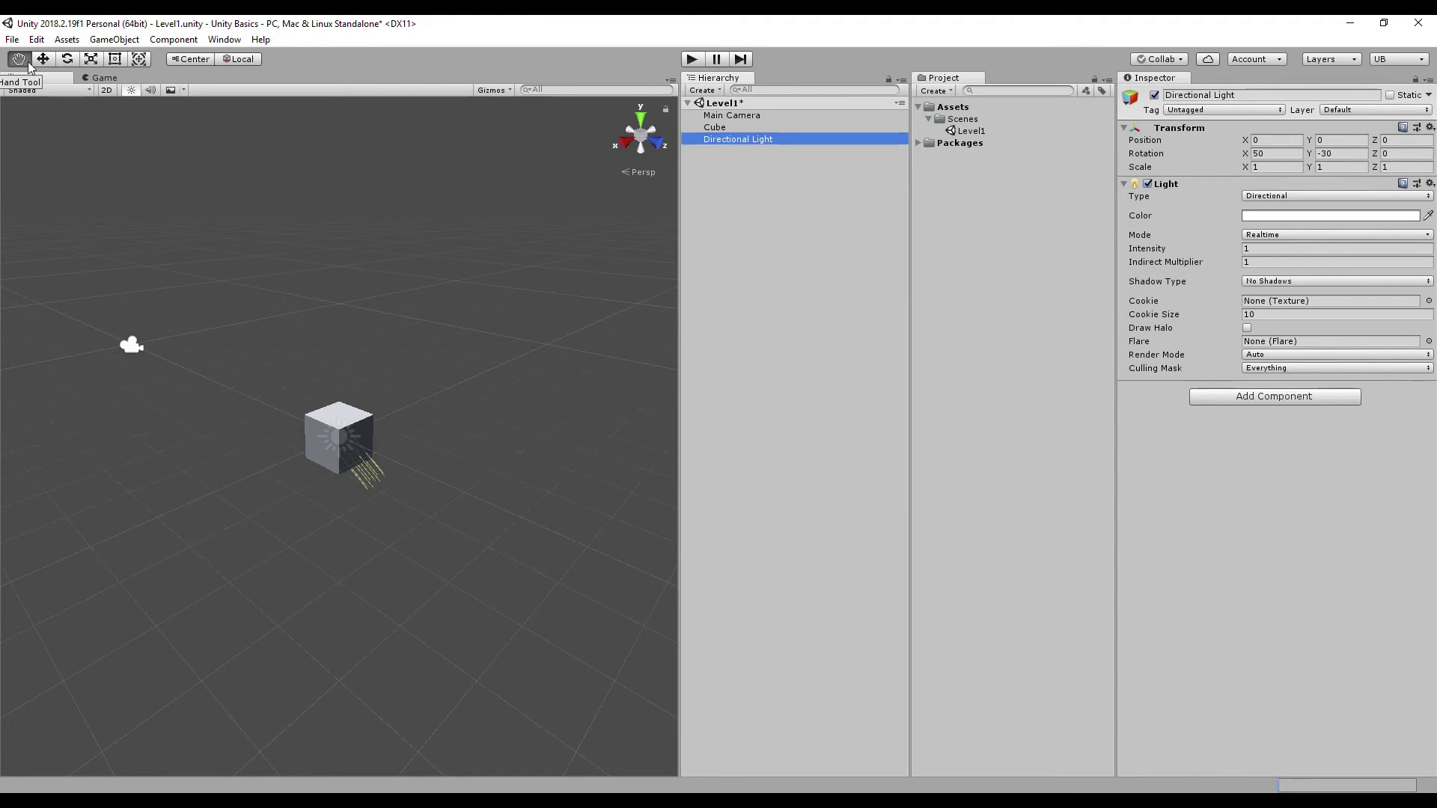
left_click_drag(330, 317, 333, 288)
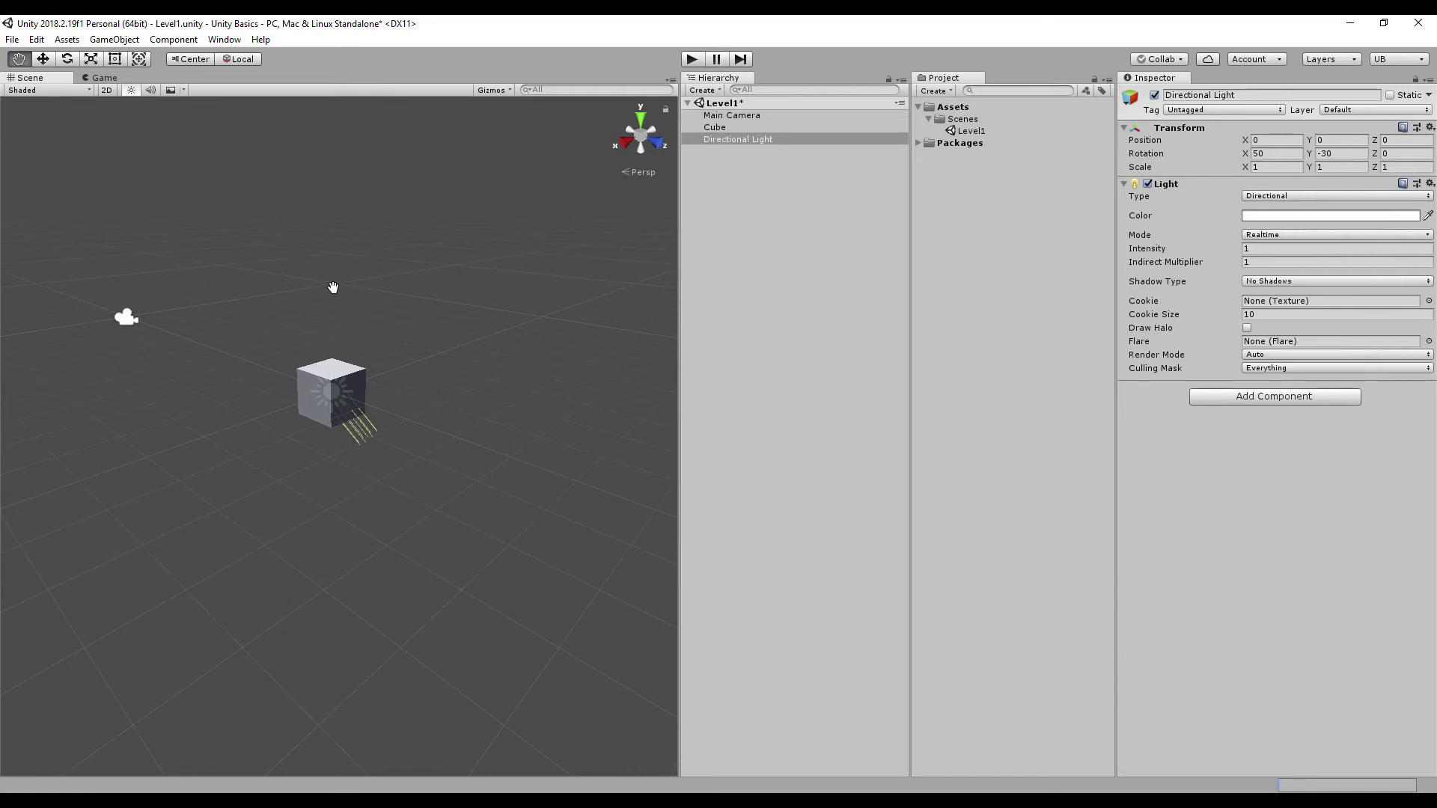
Move the Cube in the Scene view with the Move tool to about X 1.36, Y 0, Z 0.34
left_click(47, 63)
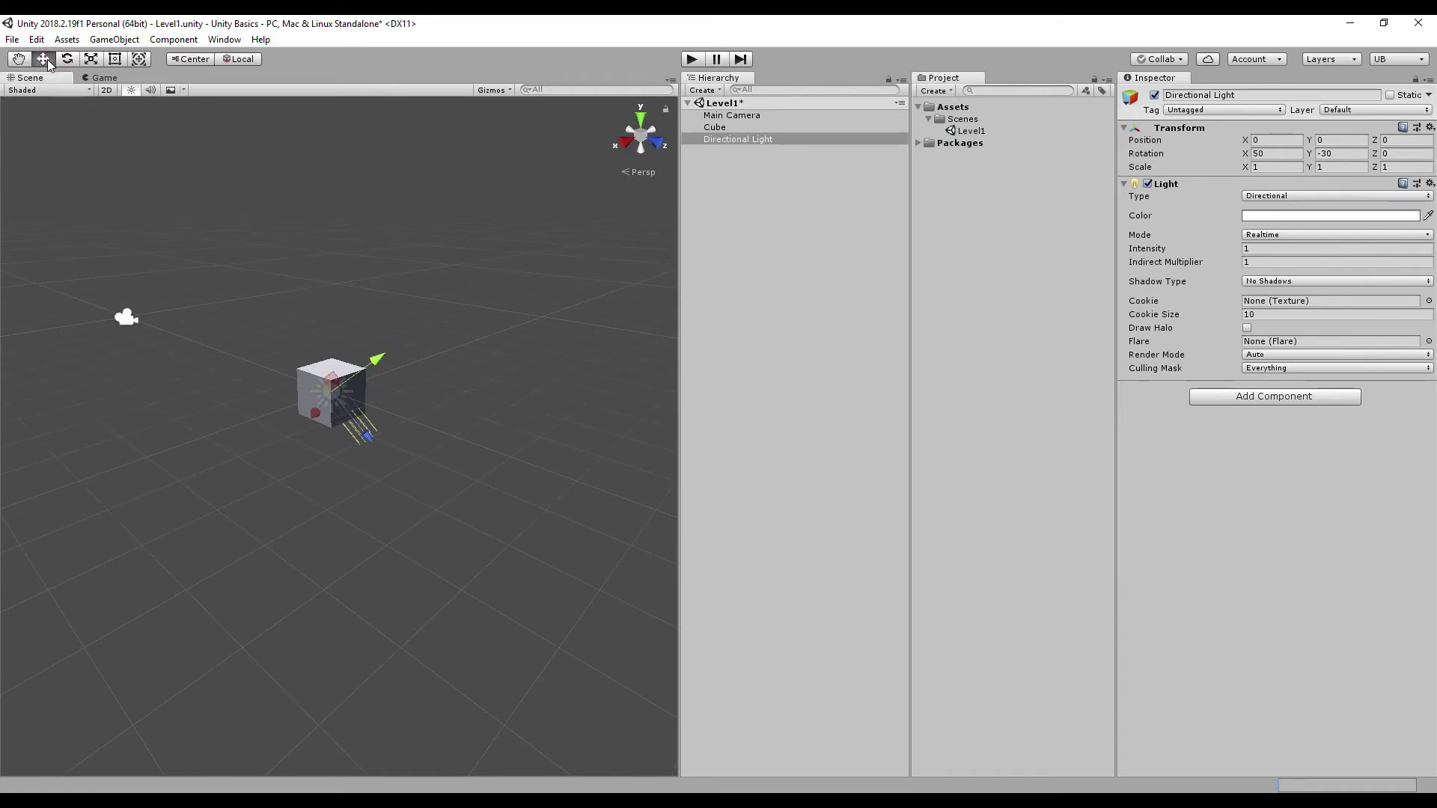
left_click(301, 370)
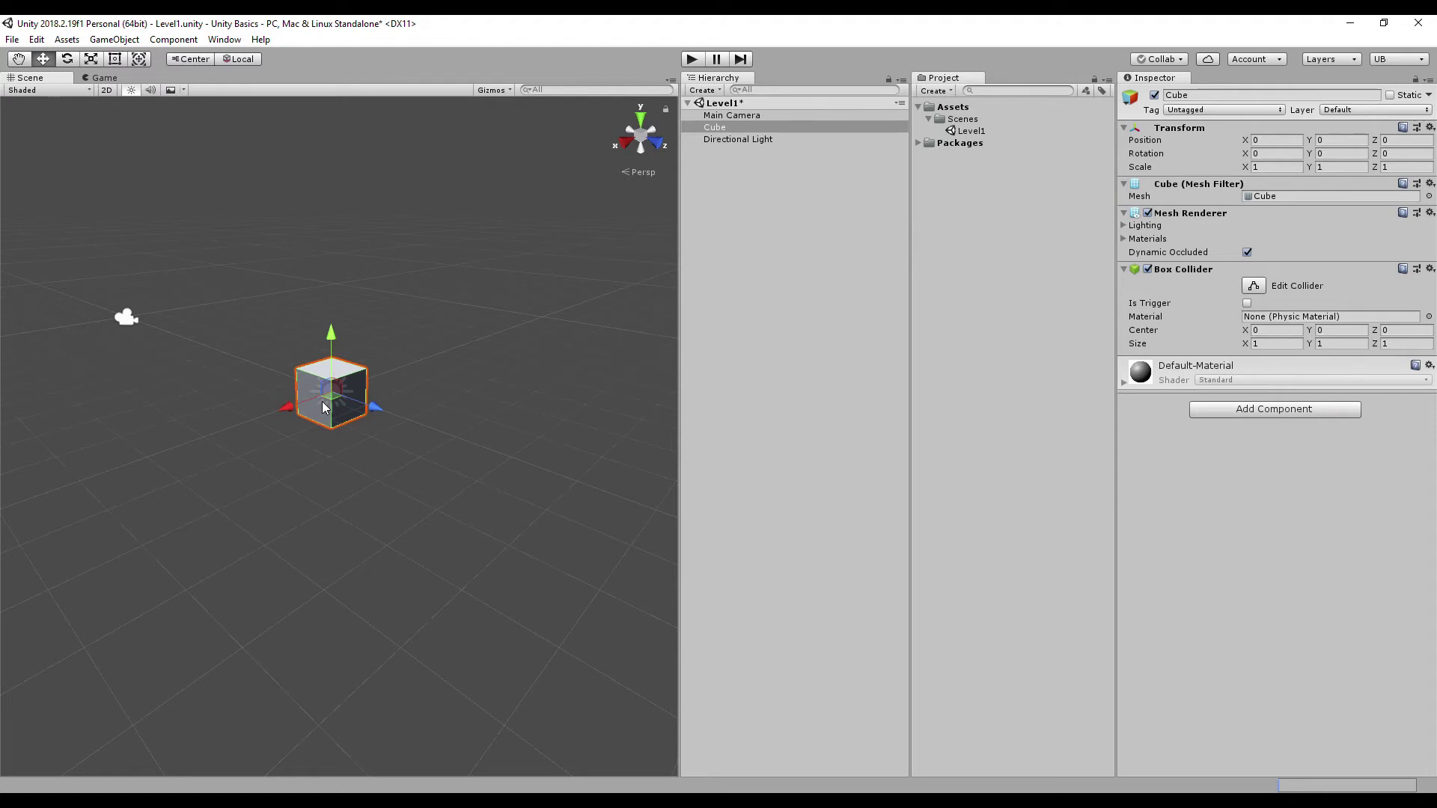
left_click_drag(325, 407, 255, 459)
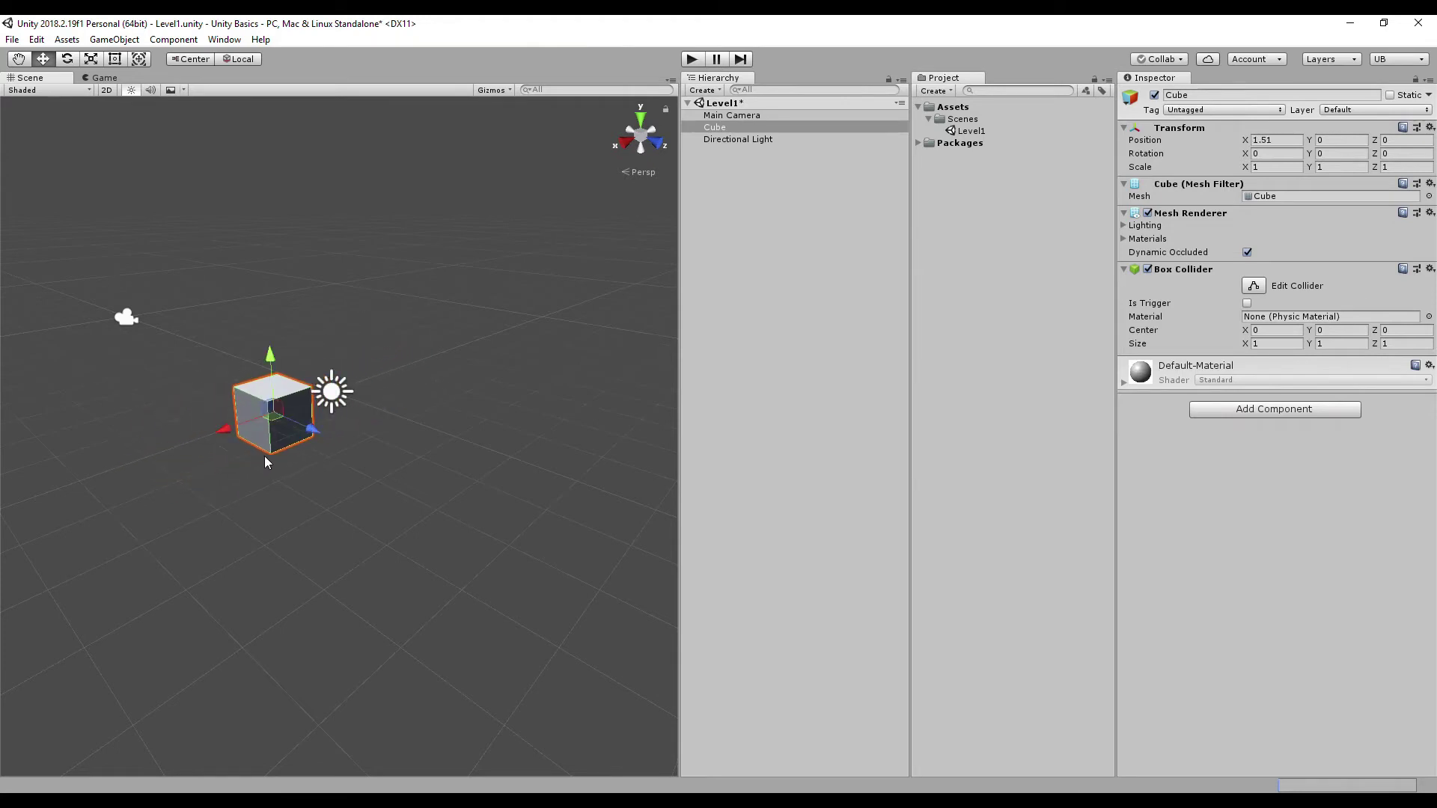
mouse_move(273, 425)
left_mouse_down()
mouse_move(321, 417)
mouse_move(269, 395)
mouse_move(350, 443)
mouse_move(328, 398)
mouse_move(292, 426)
left_mouse_up()
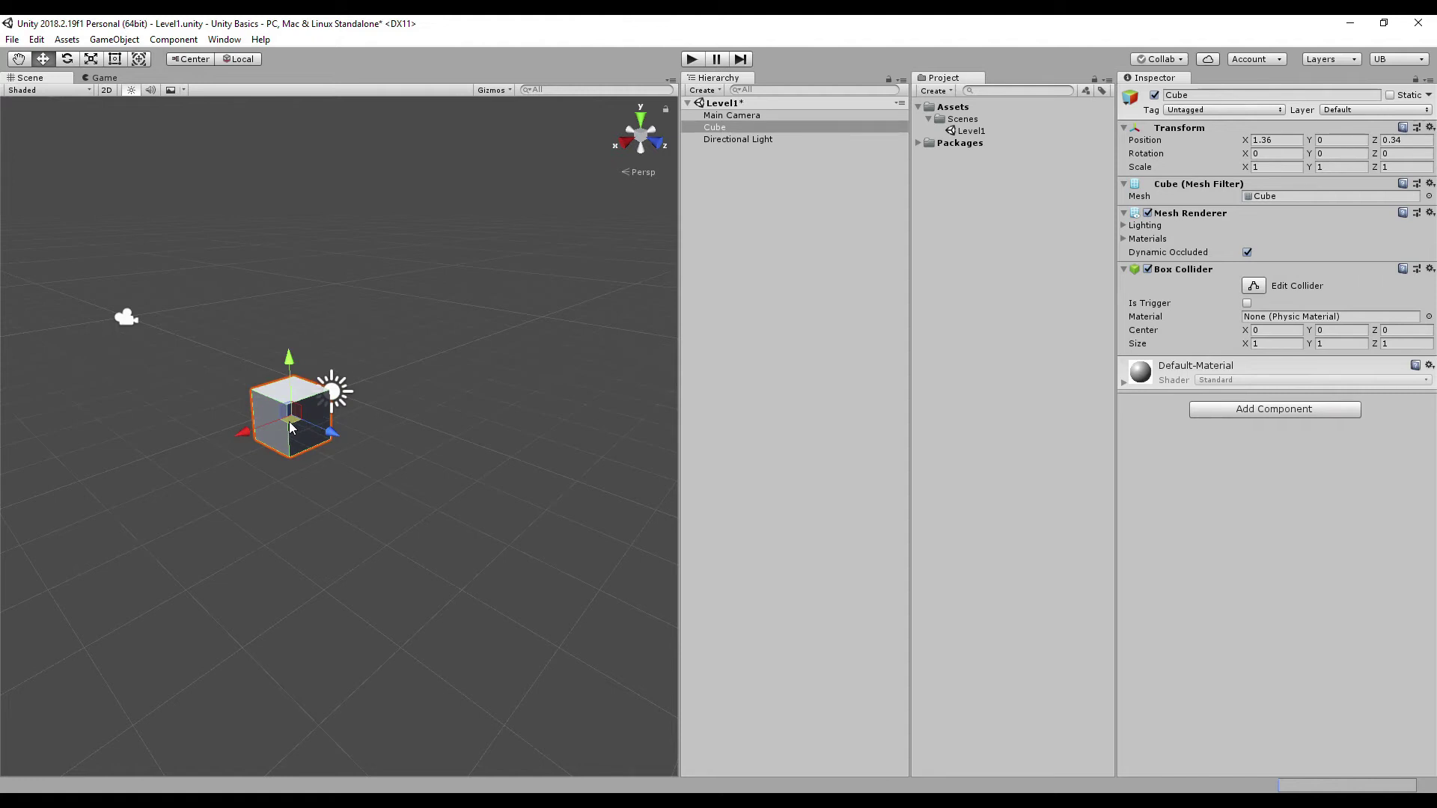
Rotate the Cube with the Rotate tool, using both free and snapped rotation, to about X -31.88, Y 67.73, Z 95.18
left_click(68, 59)
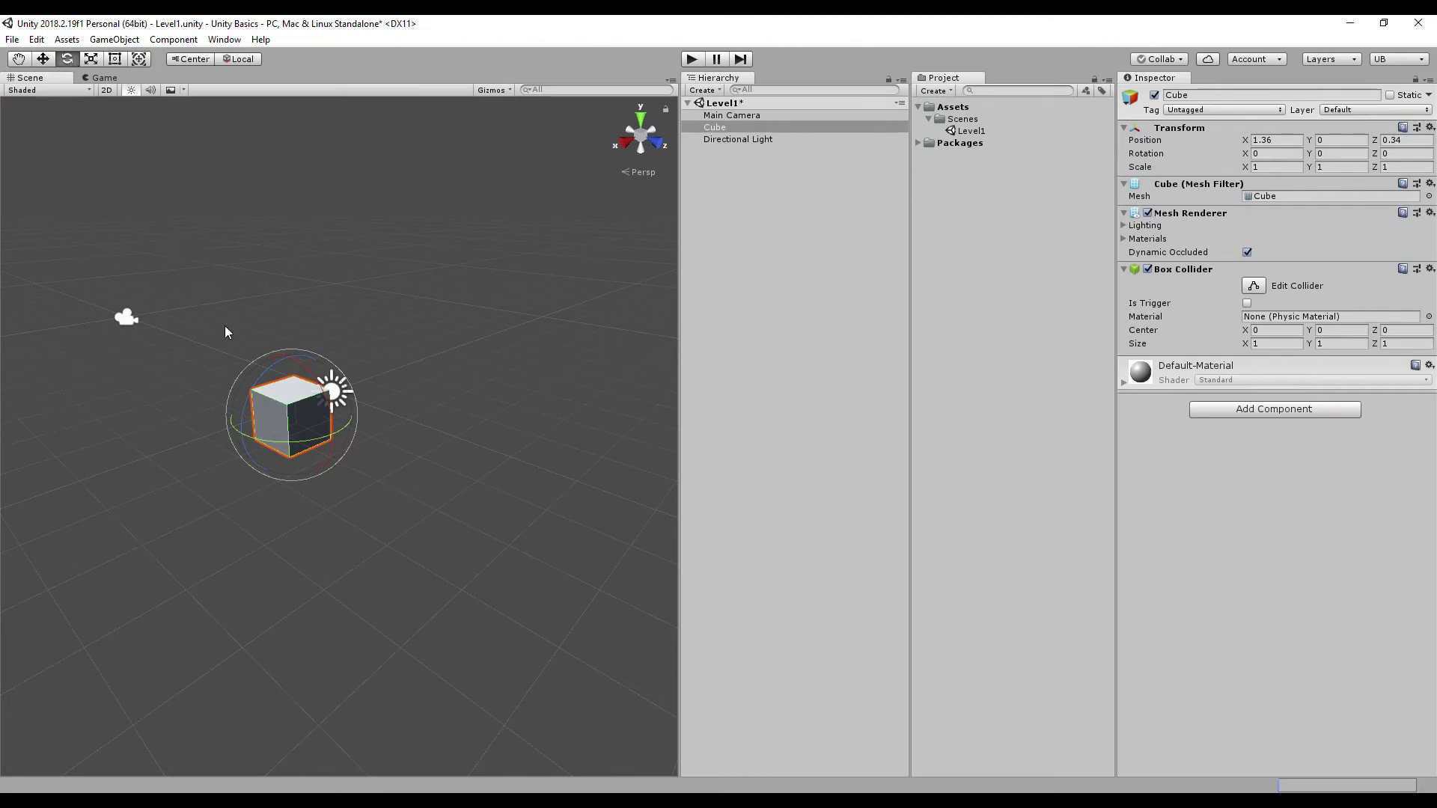
left_click_drag(330, 390, 239, 423)
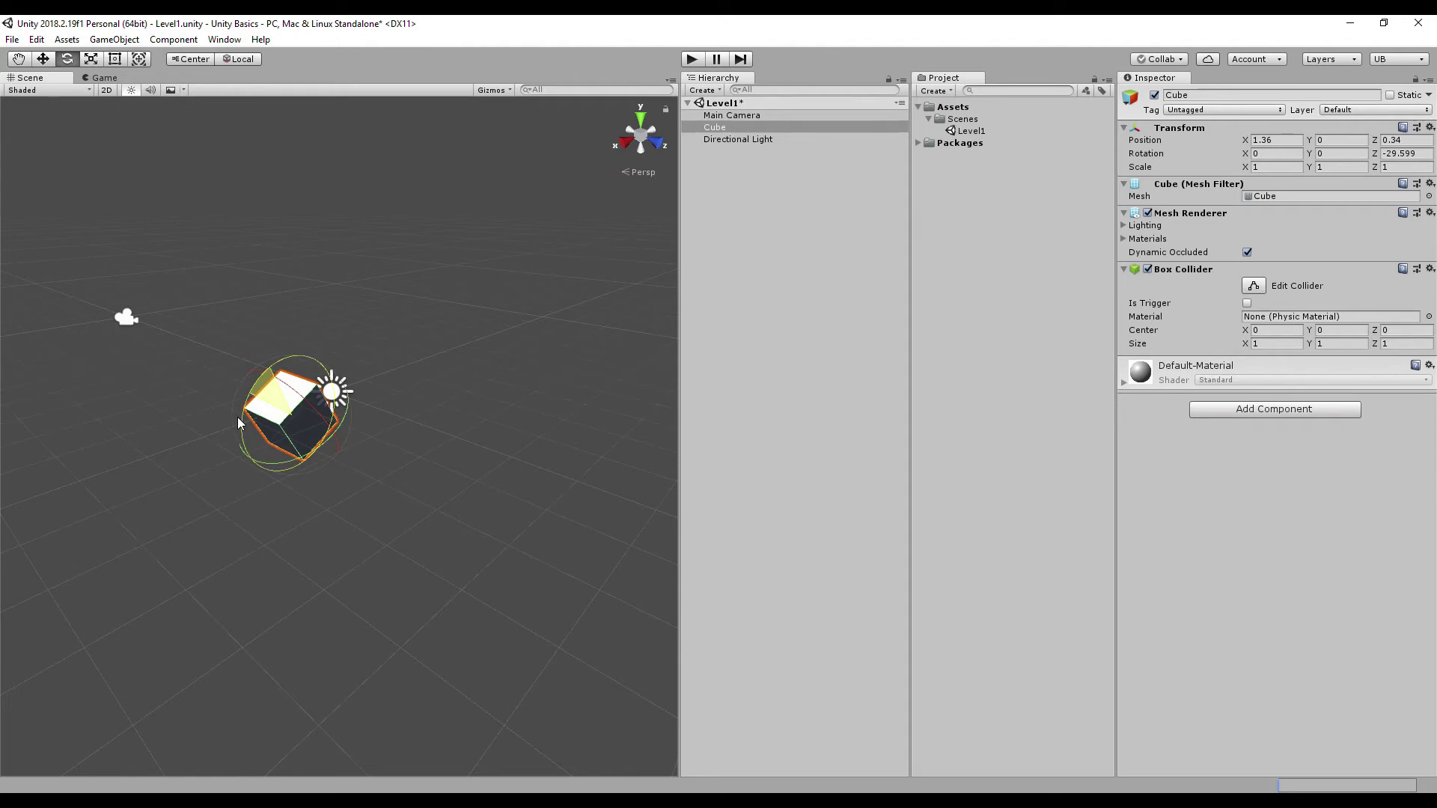
left_click_drag(238, 424, 275, 392, "ctrl")
left_click_drag(292, 375, 283, 419, "ctrl")
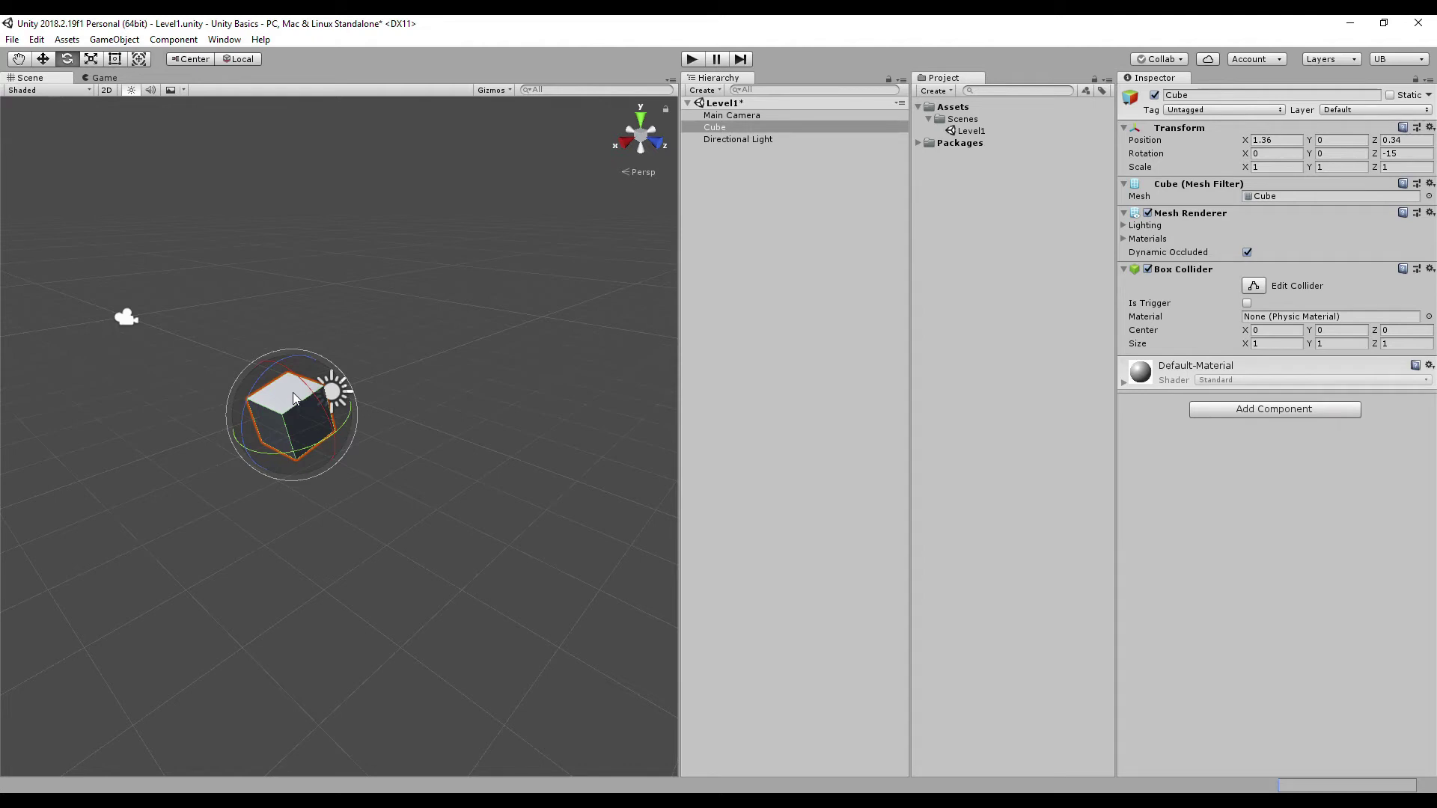
mouse_move(294, 393)
left_mouse_down()
mouse_move(326, 369)
mouse_move(263, 355)
mouse_move(254, 410)
mouse_move(291, 419)
mouse_move(311, 383)
left_mouse_up()
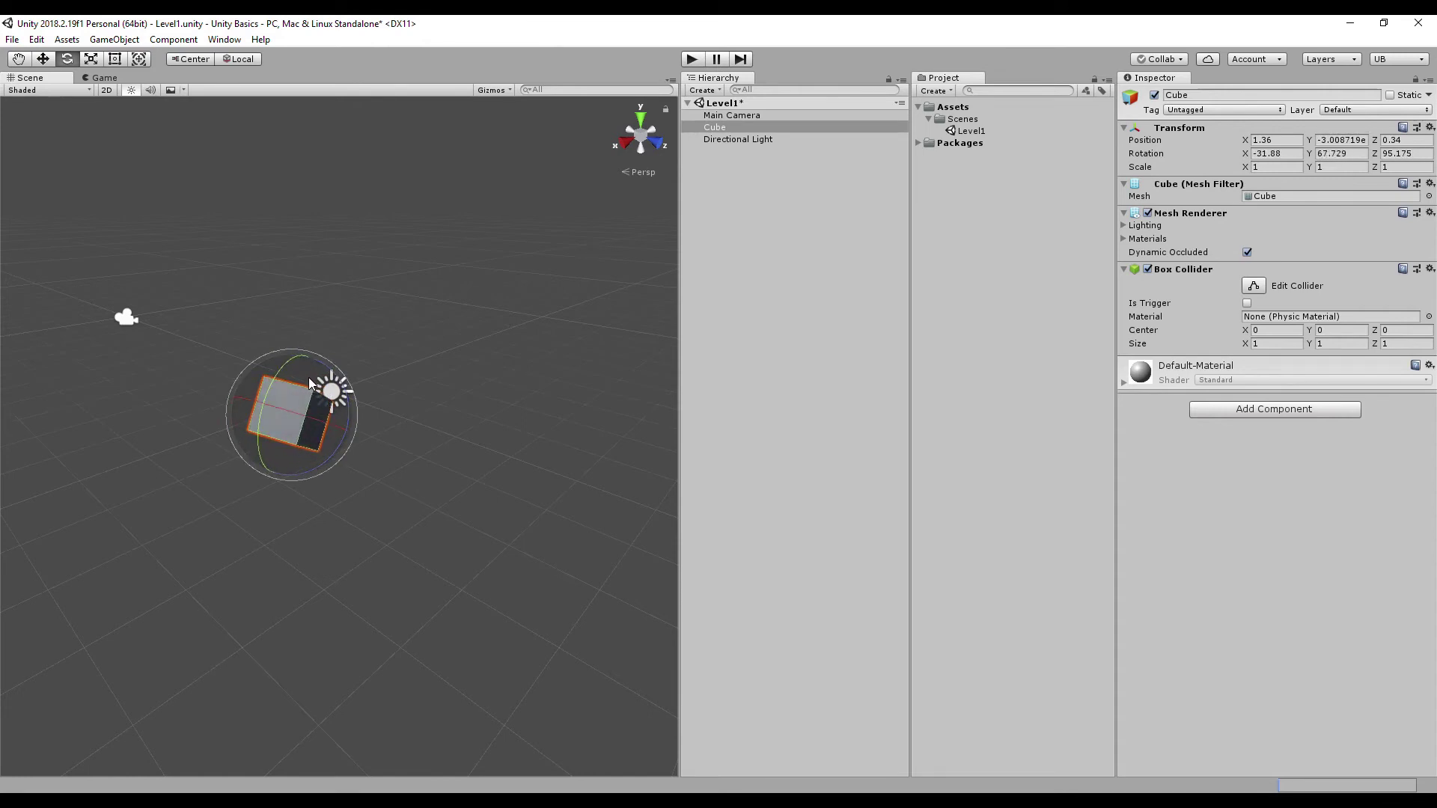
Scale the Cube along its axes and uniformly to about X 1.15, Y 1.21, Z 0.93, and return to the Move tool
left_click(90, 59)
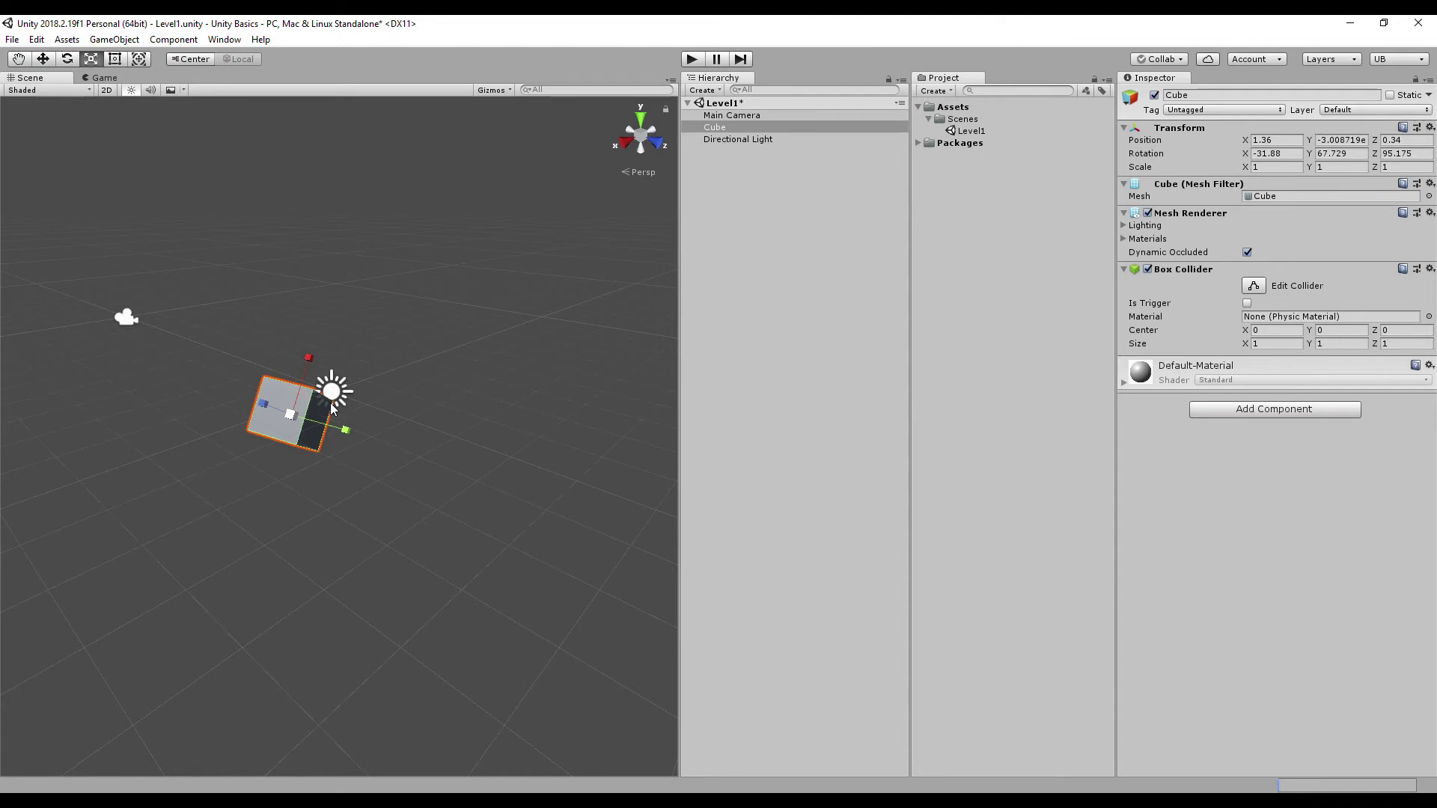
mouse_move(344, 430)
left_mouse_down()
mouse_move(397, 450)
mouse_move(344, 443)
mouse_move(363, 448)
left_mouse_up()
left_click_drag(309, 359, 312, 346)
mouse_move(297, 423)
left_mouse_down()
mouse_move(293, 339)
mouse_move(297, 428)
left_mouse_up()
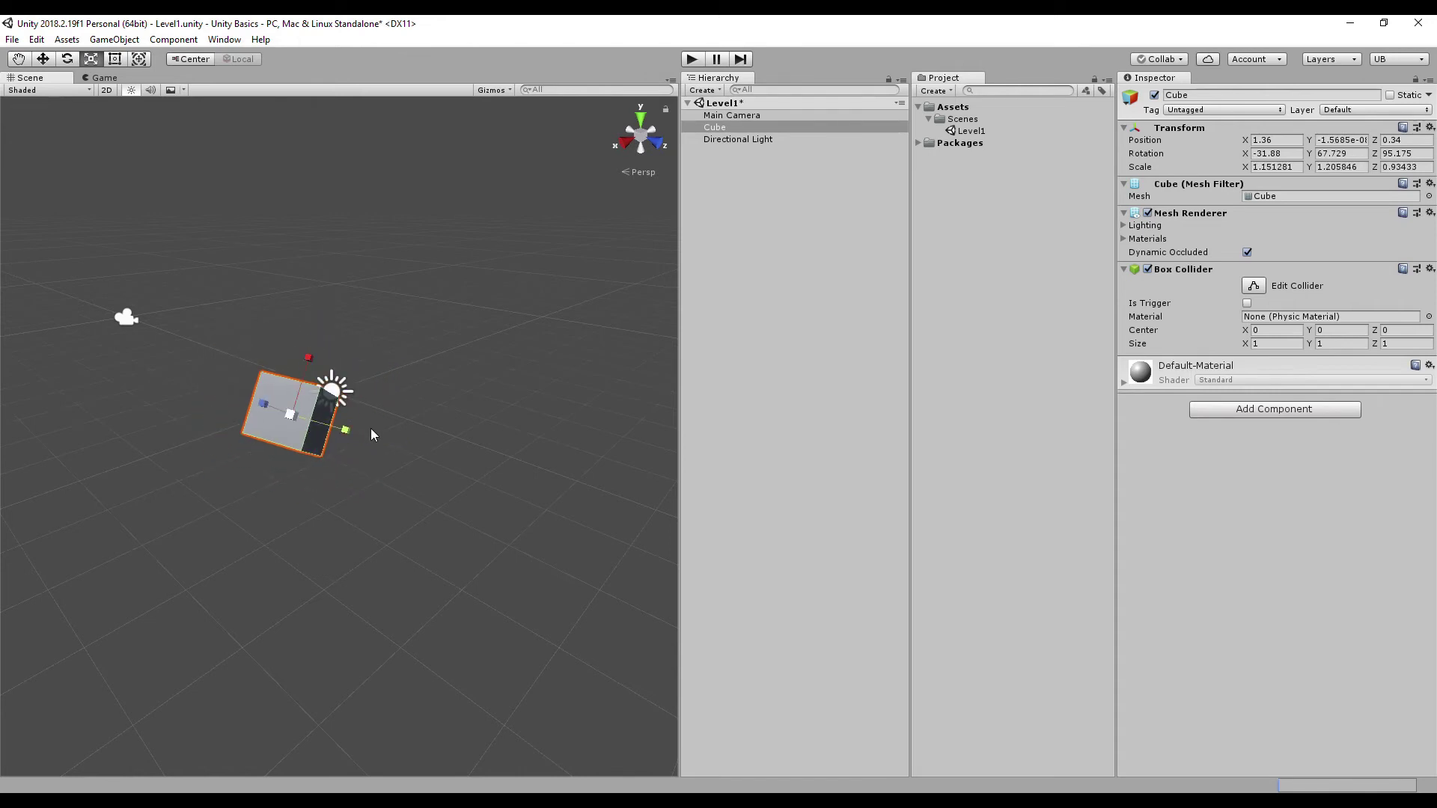
key("w")
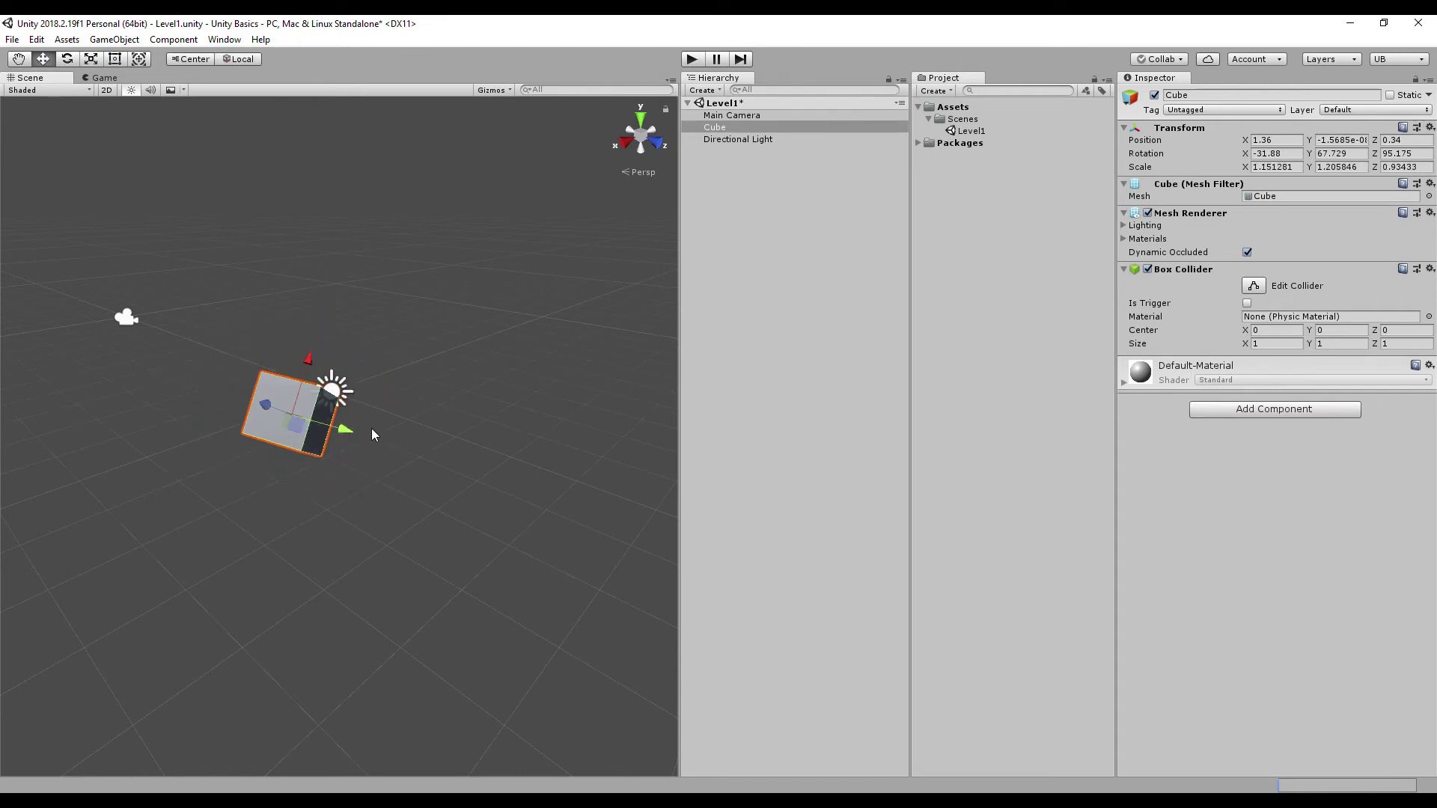
Deselect the Cube and look around the Scene view, then select the Cube and frame it from different angles
left_click(371, 428)
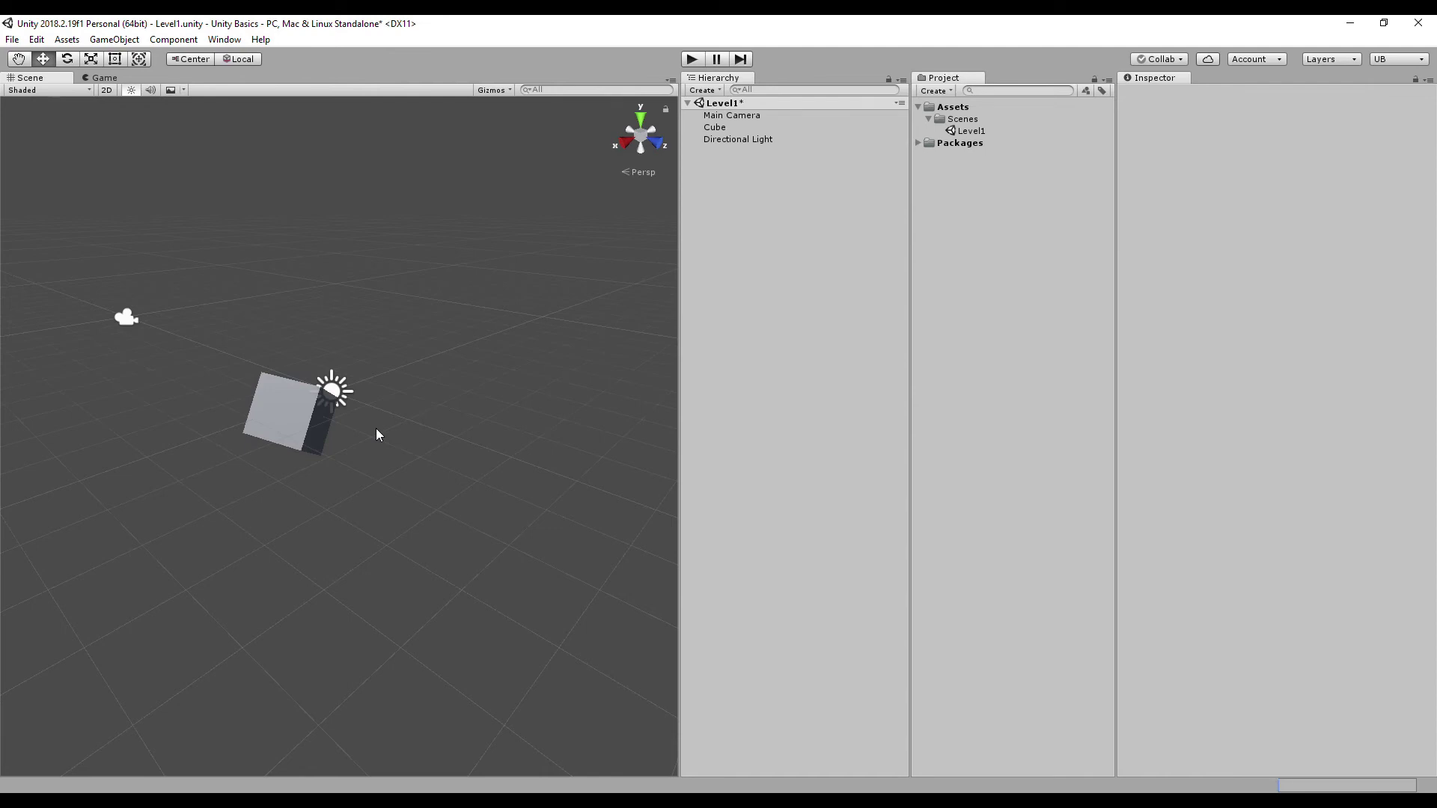
right_click_drag(376, 428, 336, 446)
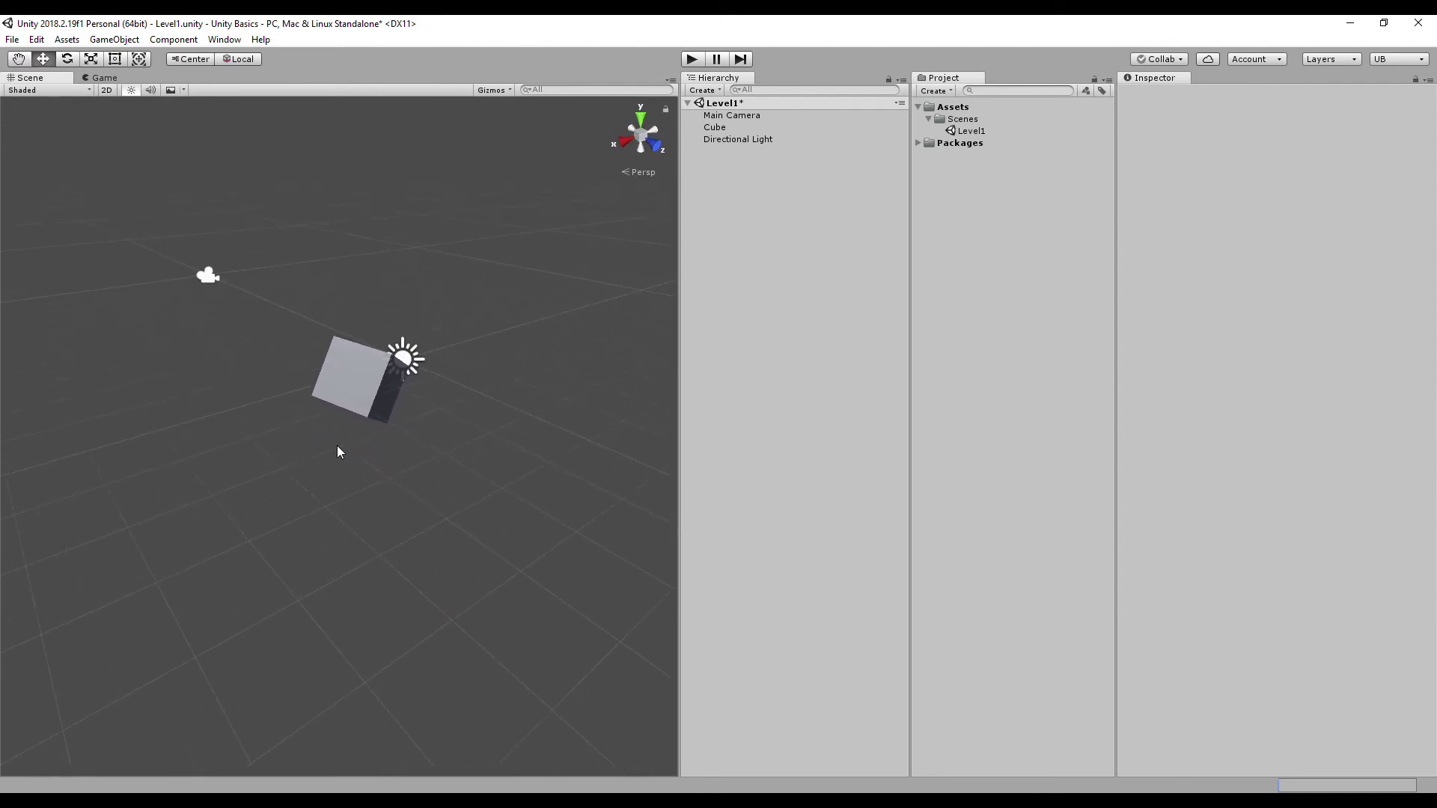
right_click_drag(337, 446, 1426, 415)
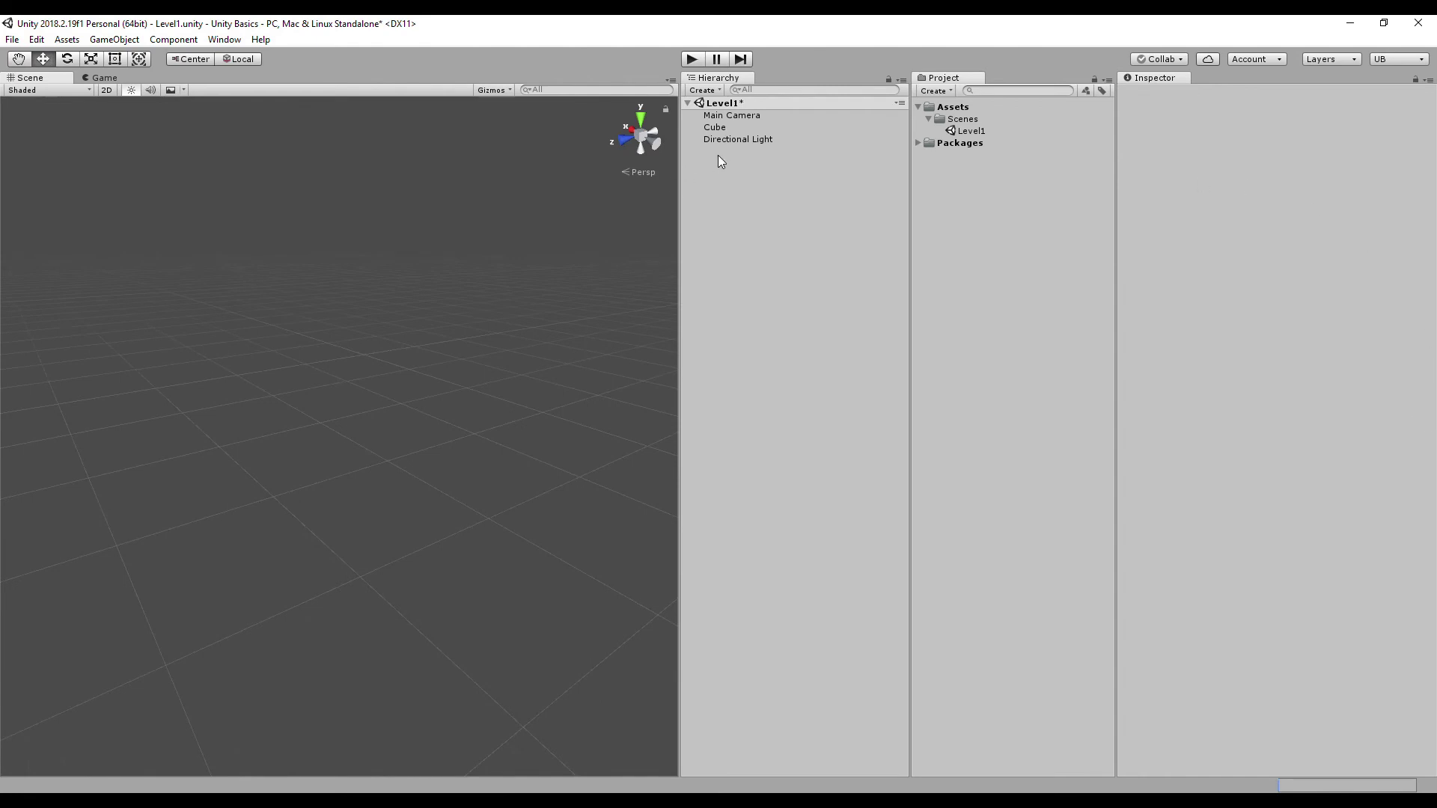
left_click(719, 128)
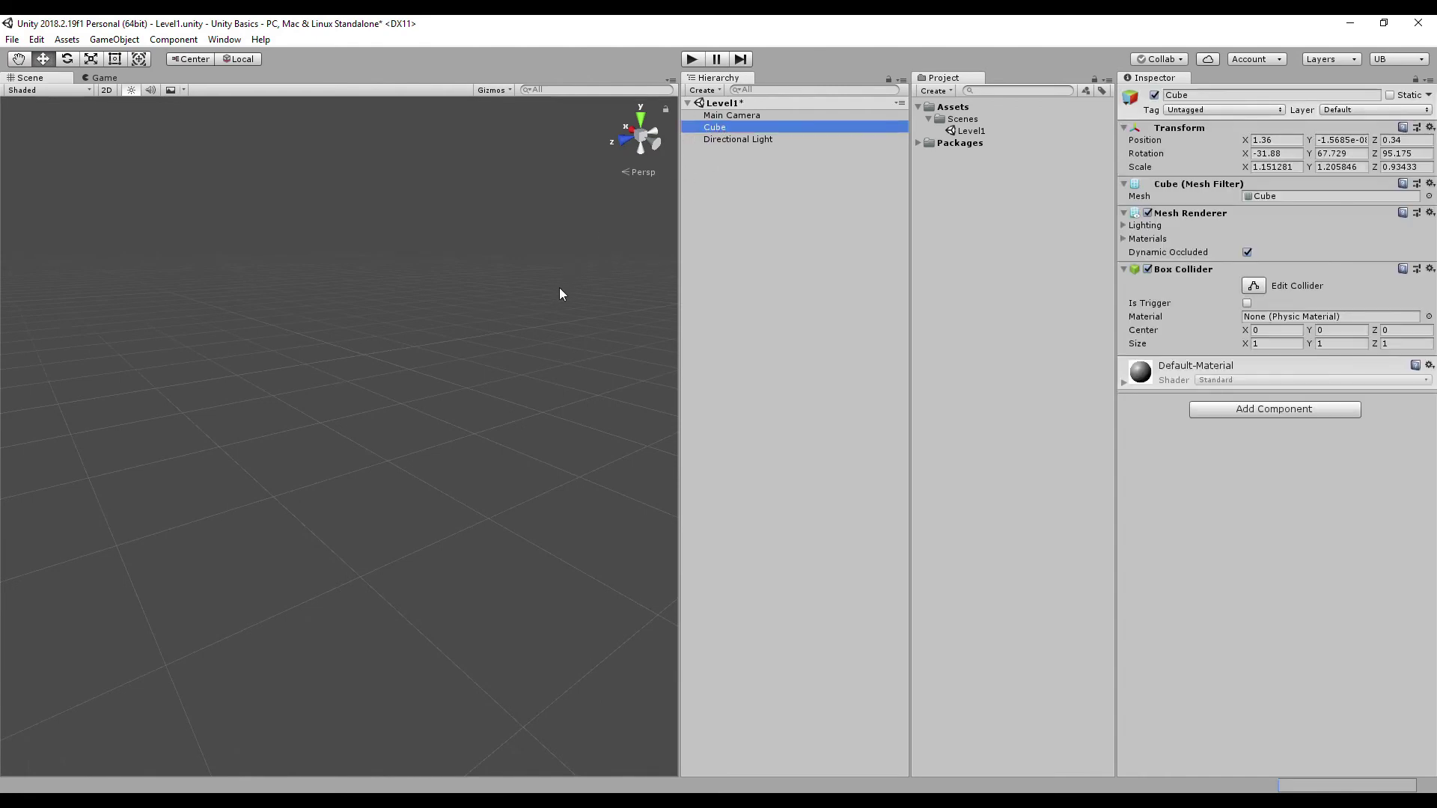
key("f")
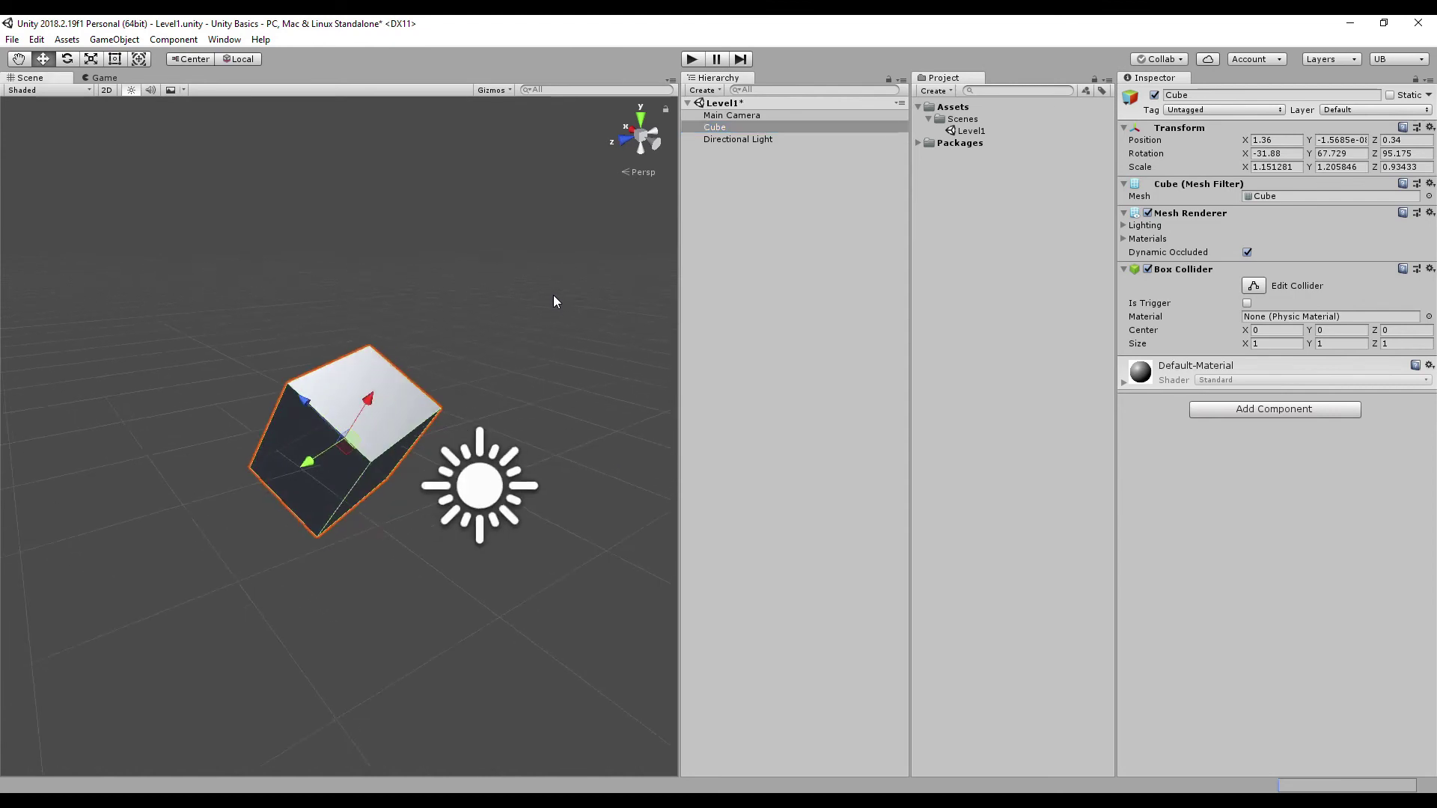
right_click_drag(553, 296, 218, 369)
double_click(725, 128)
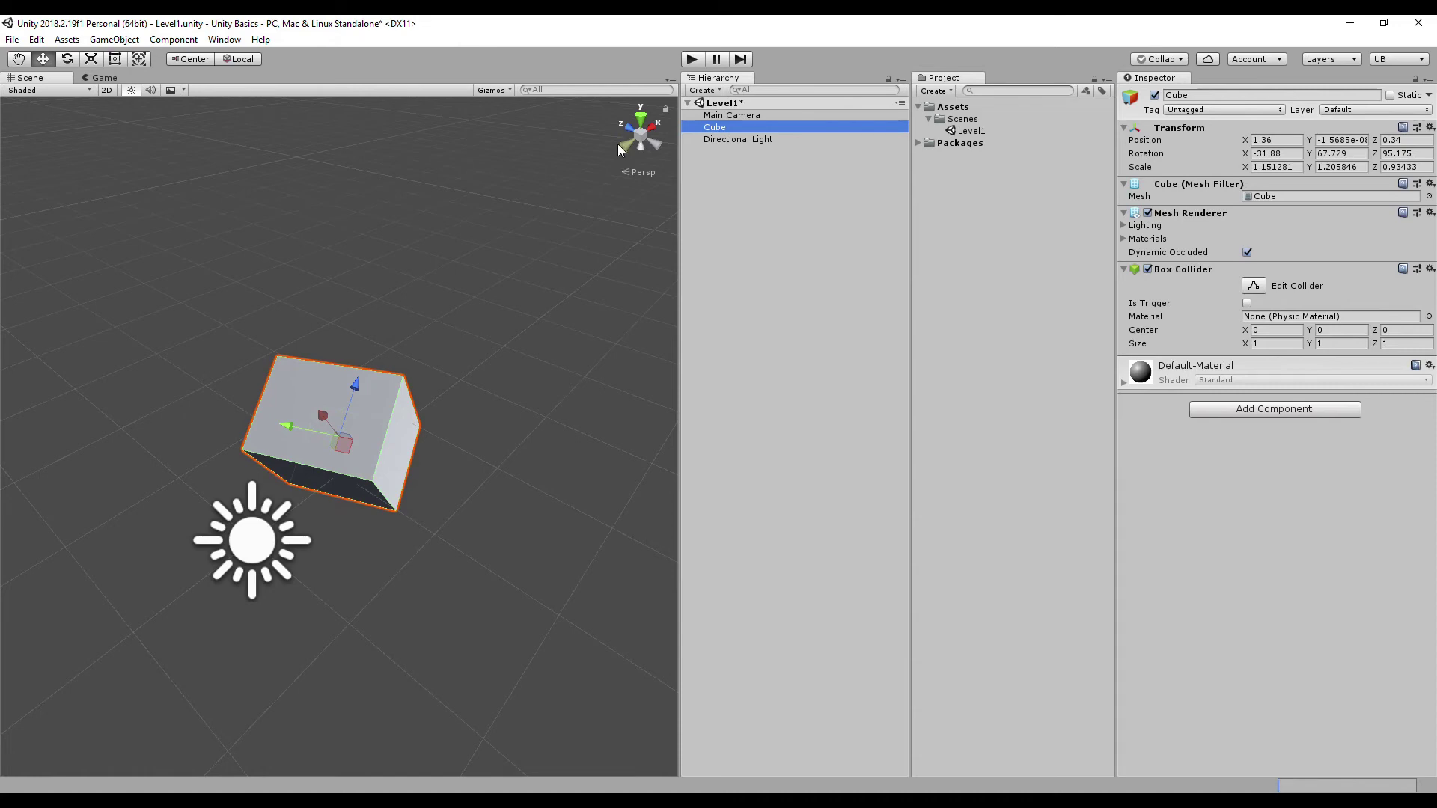
View the Cube from the top and right, and toggle the right view between perspective and orthographic projection
left_click(640, 119)
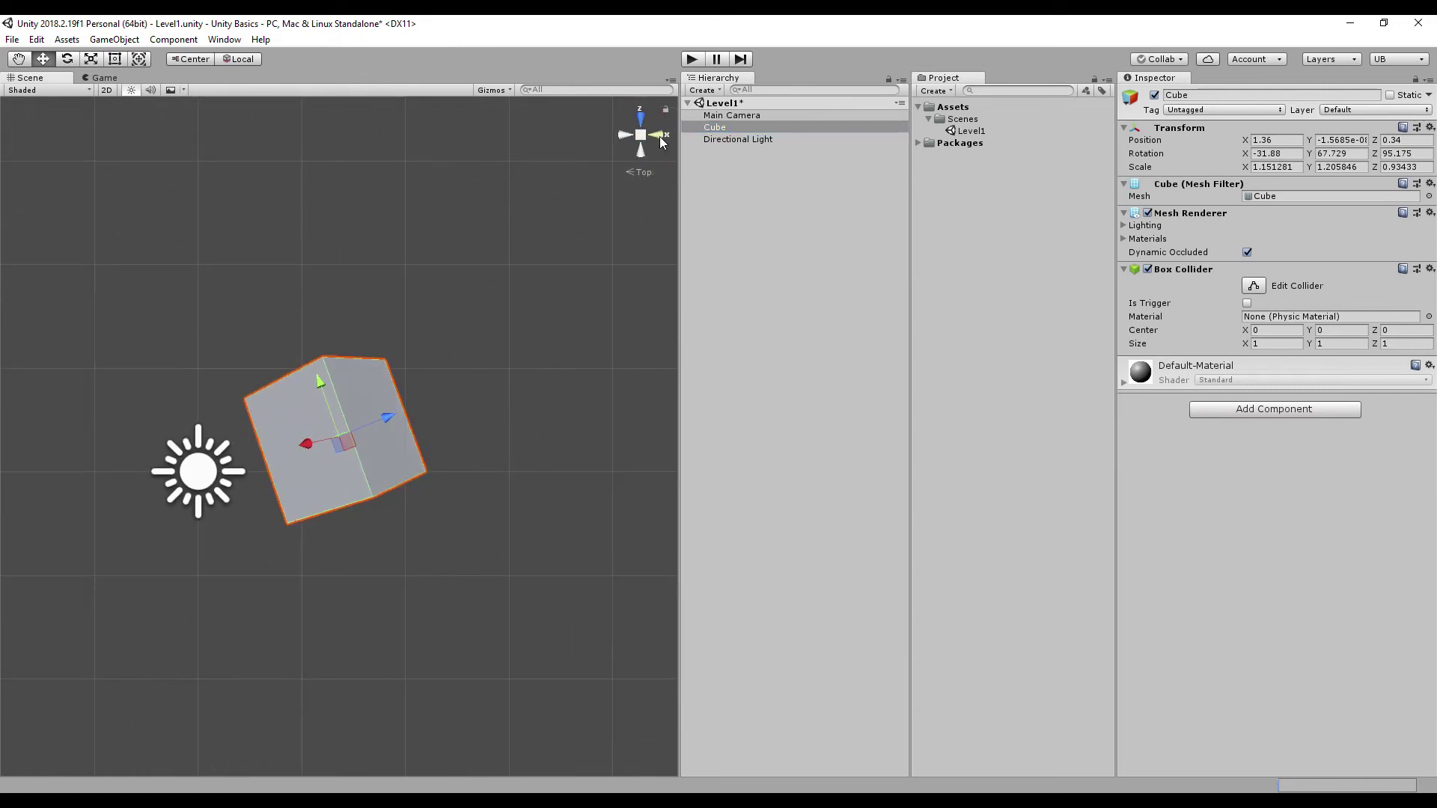
left_click(659, 136)
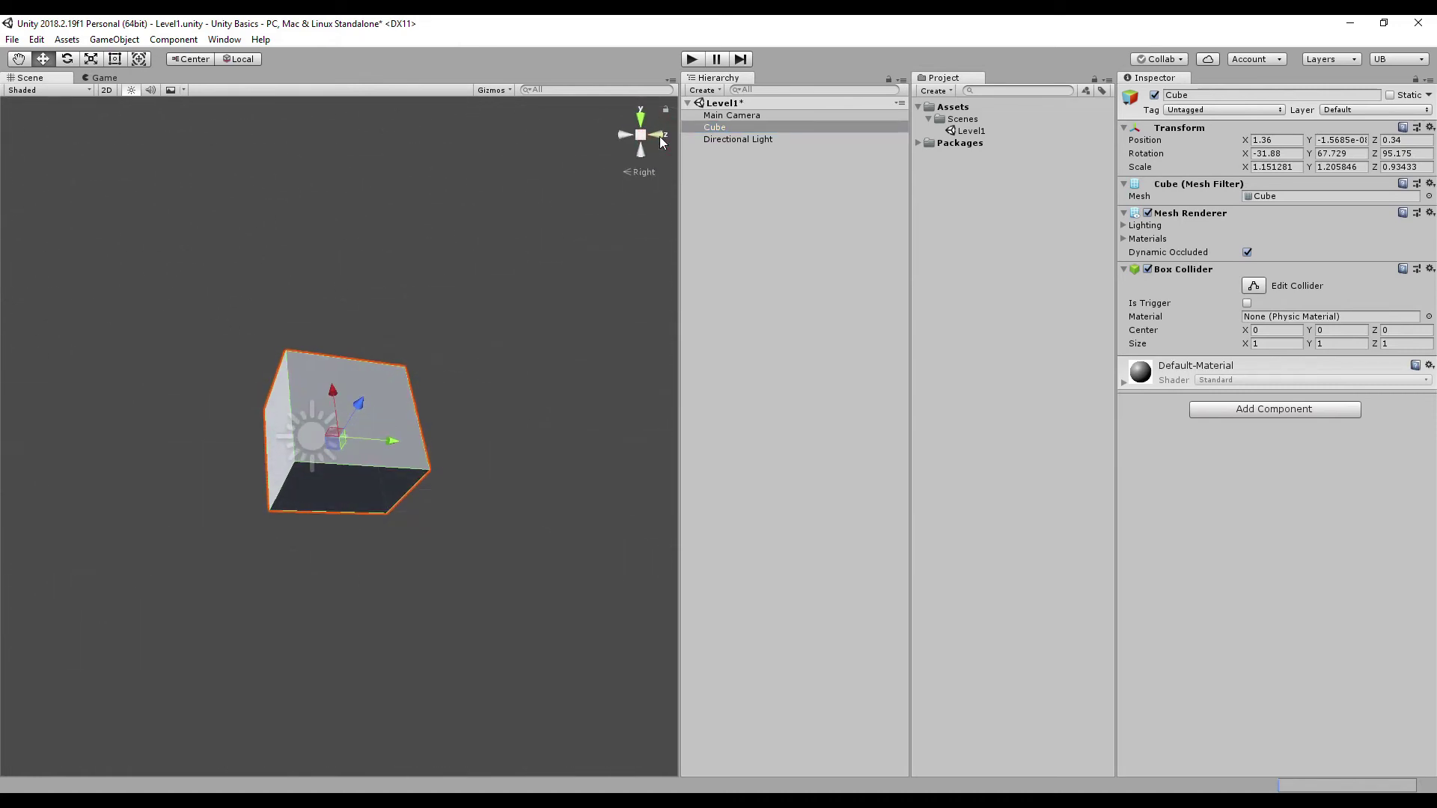
left_click(641, 140)
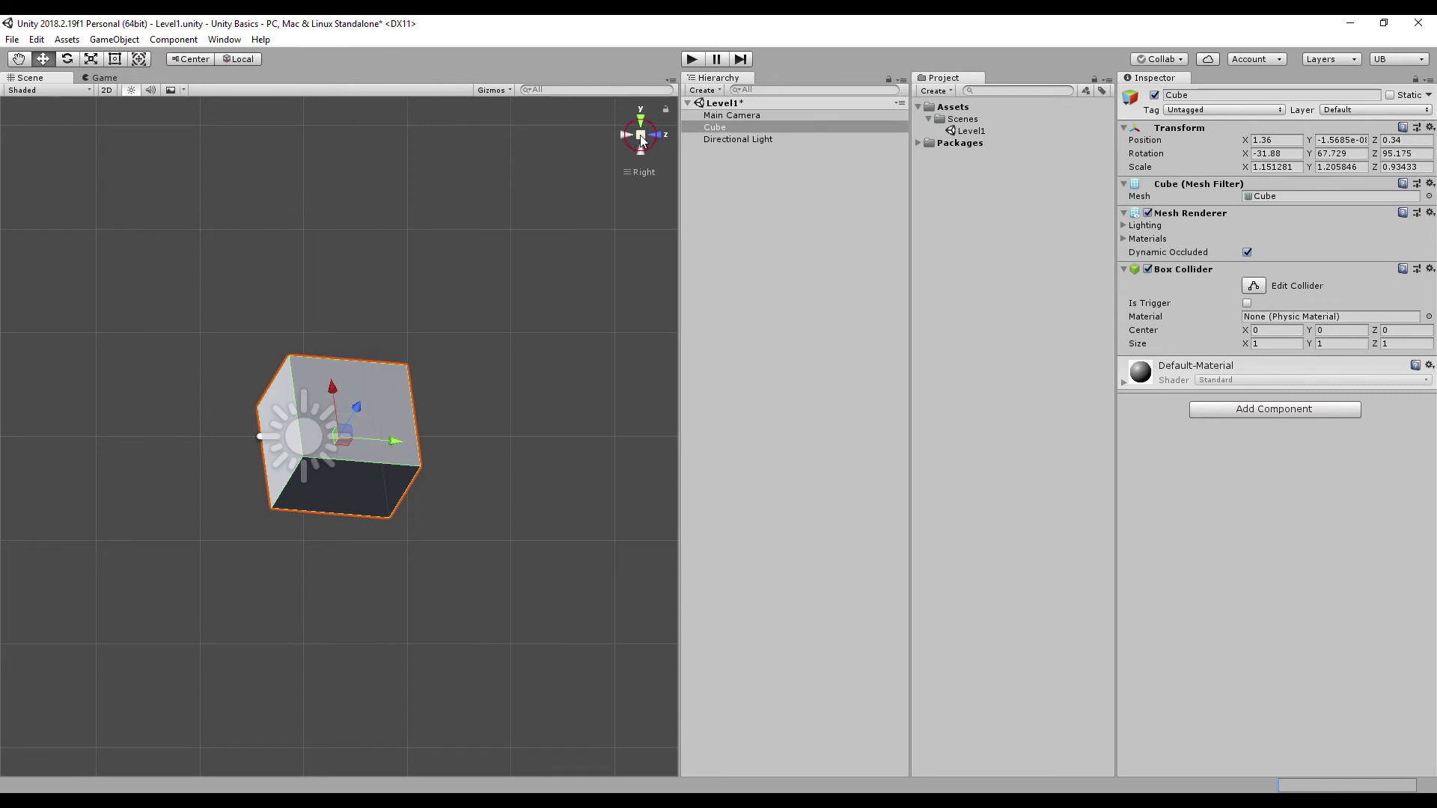
left_click(641, 137)
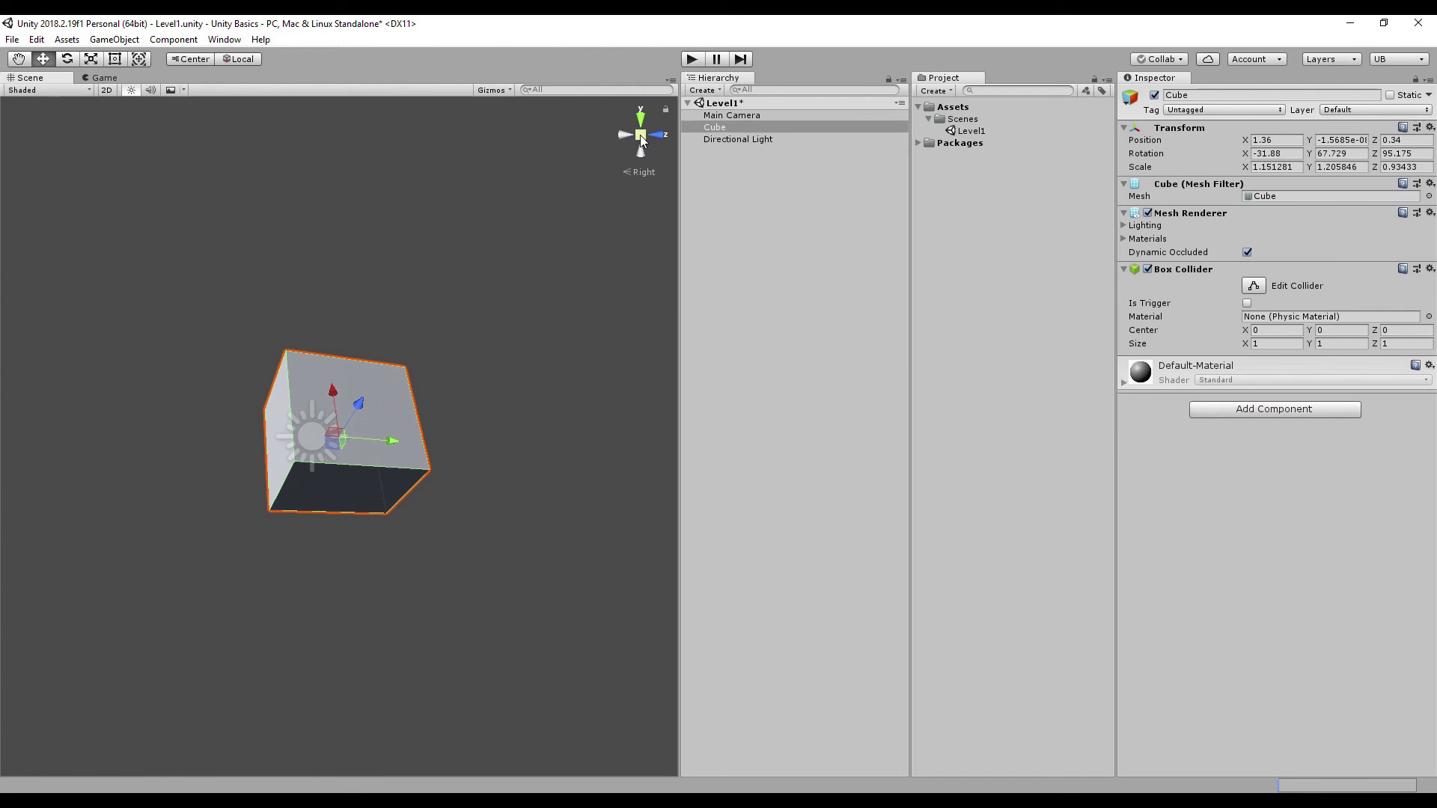
Duplicate the Cube in the Hierarchy and check the Duplicate command's shortcut
left_click(716, 128)
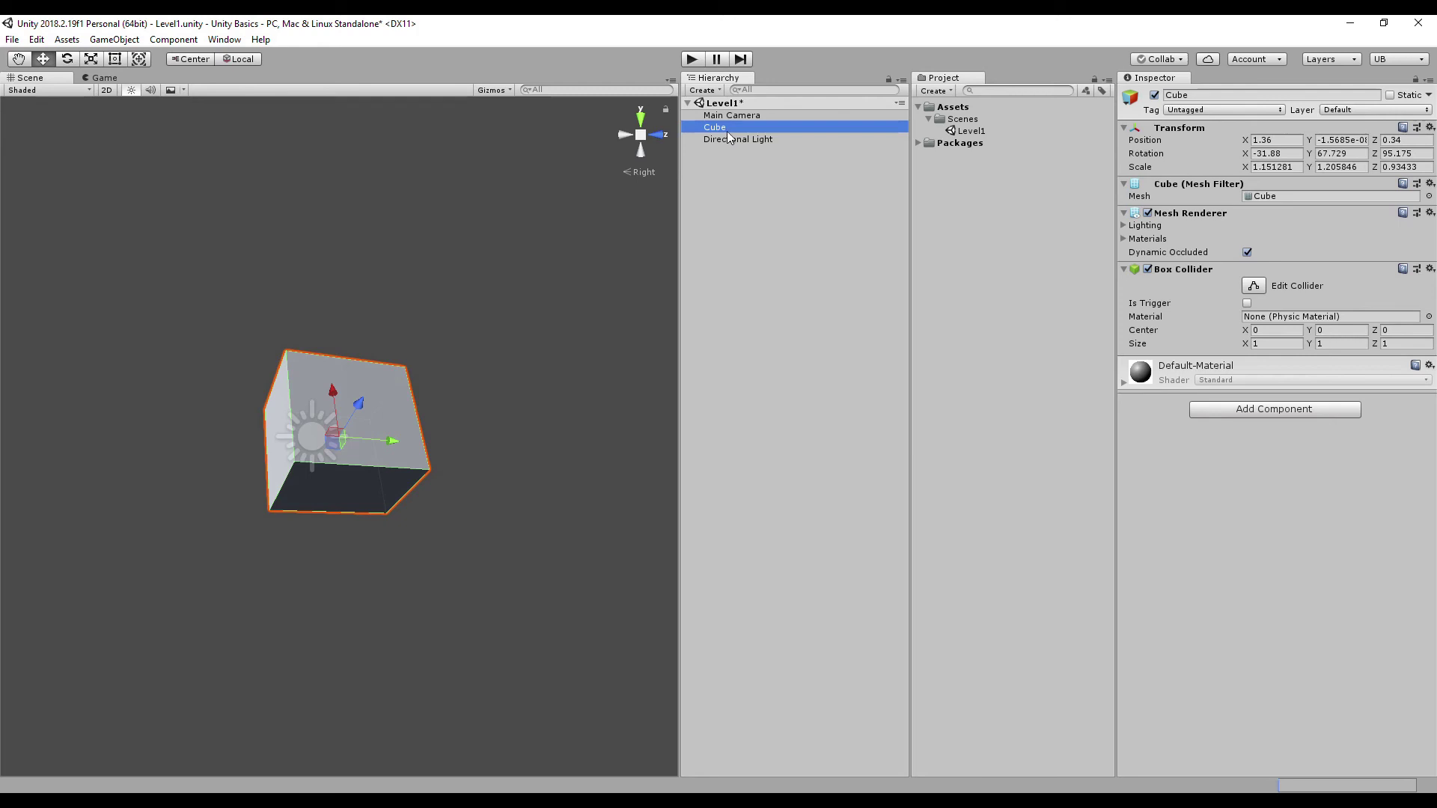
key("ctrl+d")
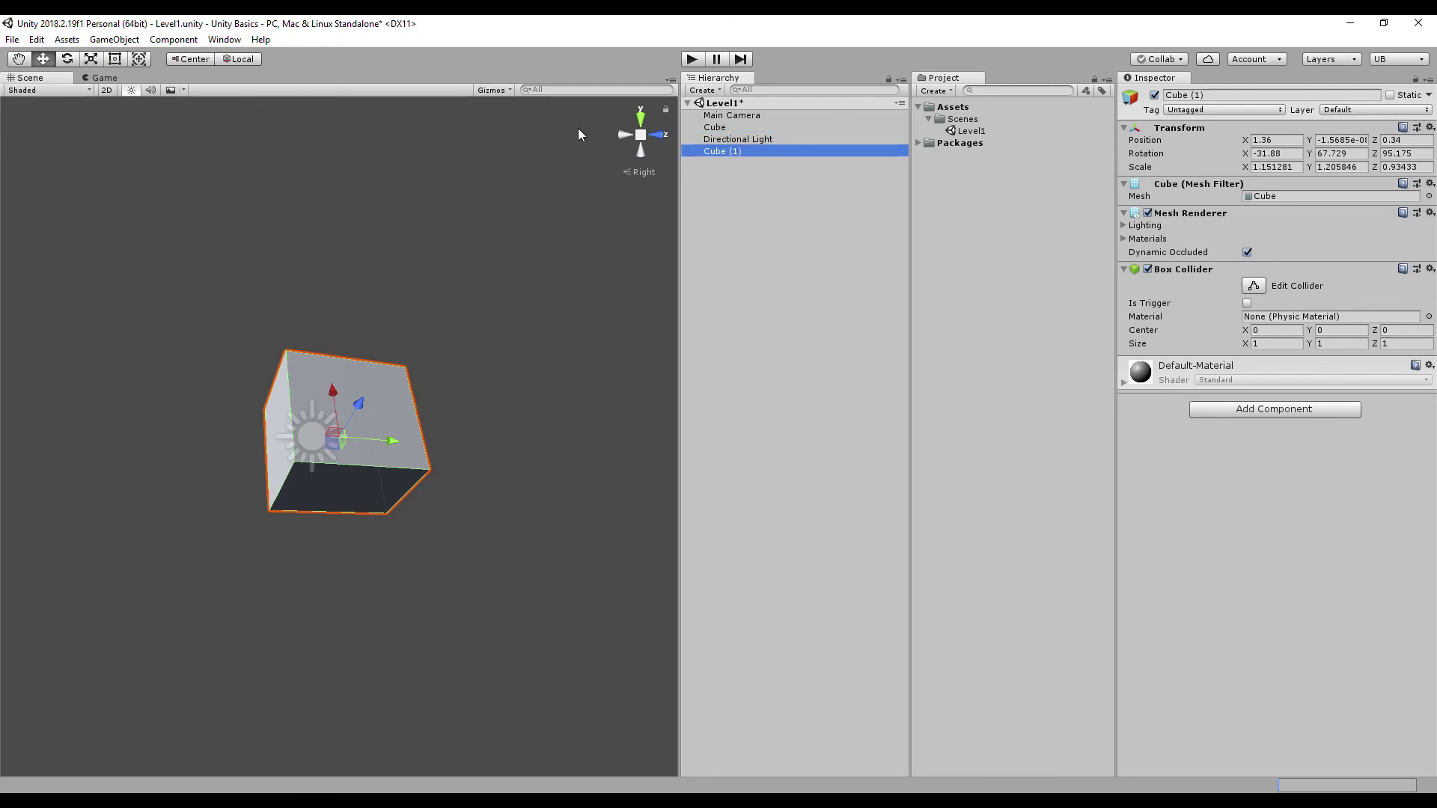
left_click(36, 39)
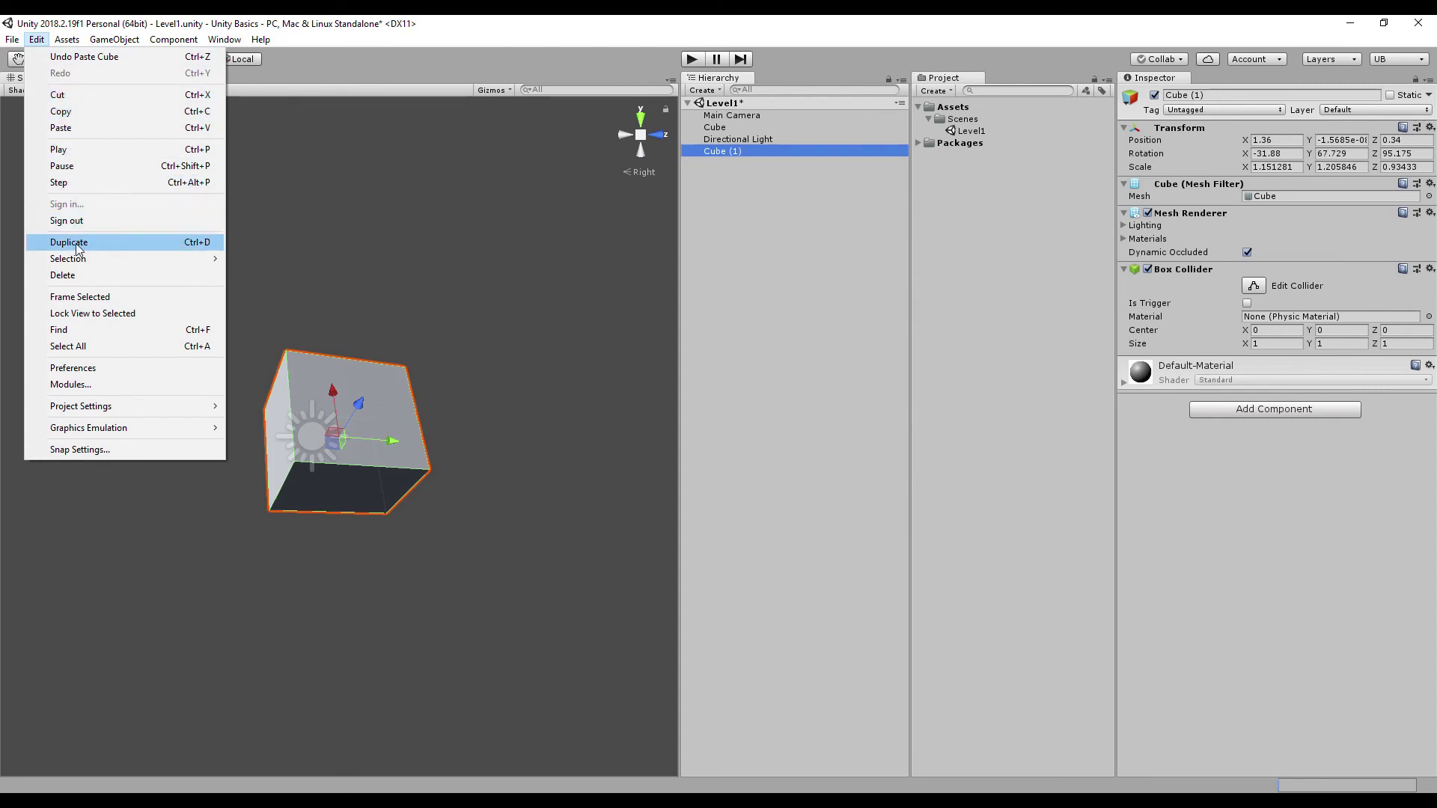
left_click(754, 19)
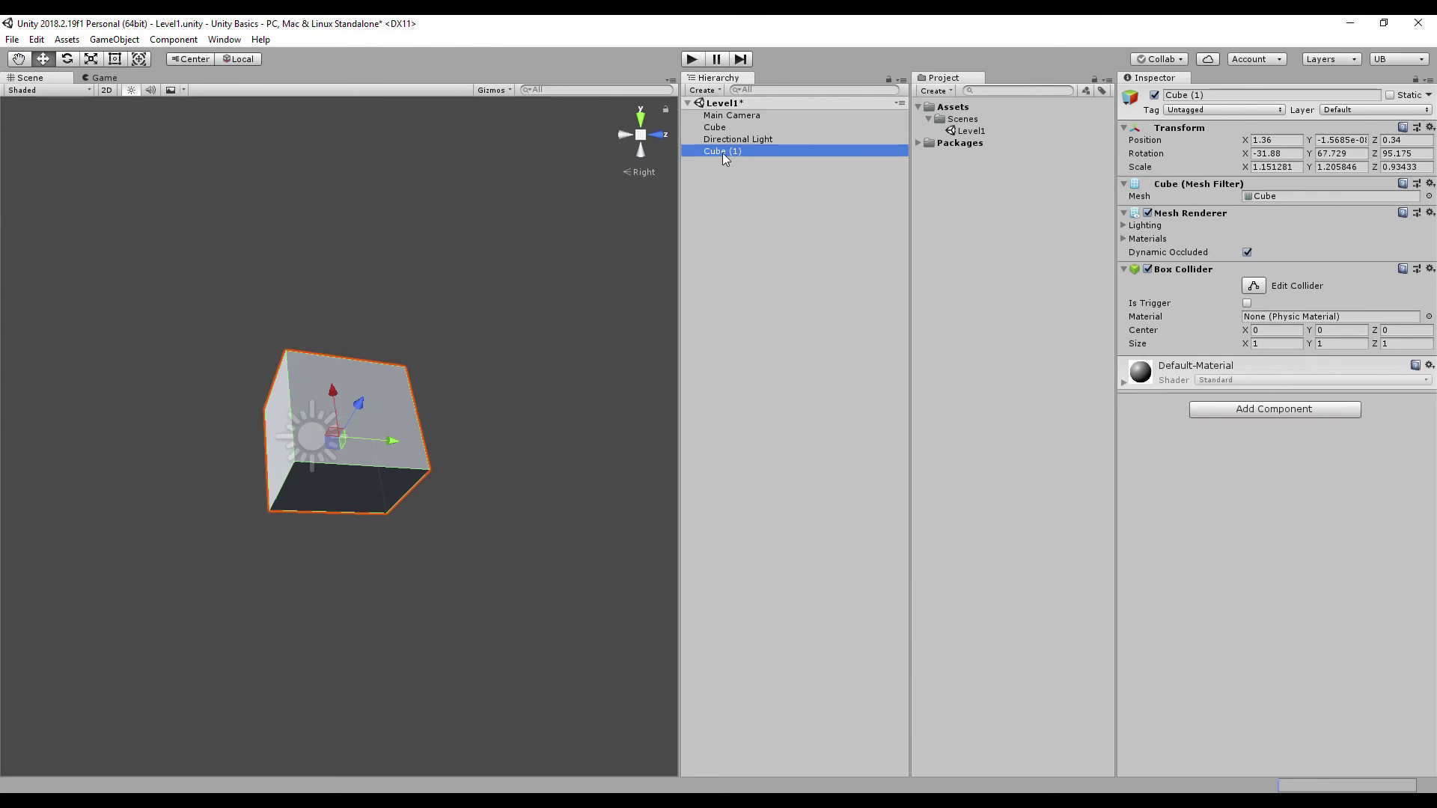
Make Cube (1) a child of Cube in the Hierarchy and move it along its Y axis to about 1.58
left_click_drag(723, 154, 721, 132)
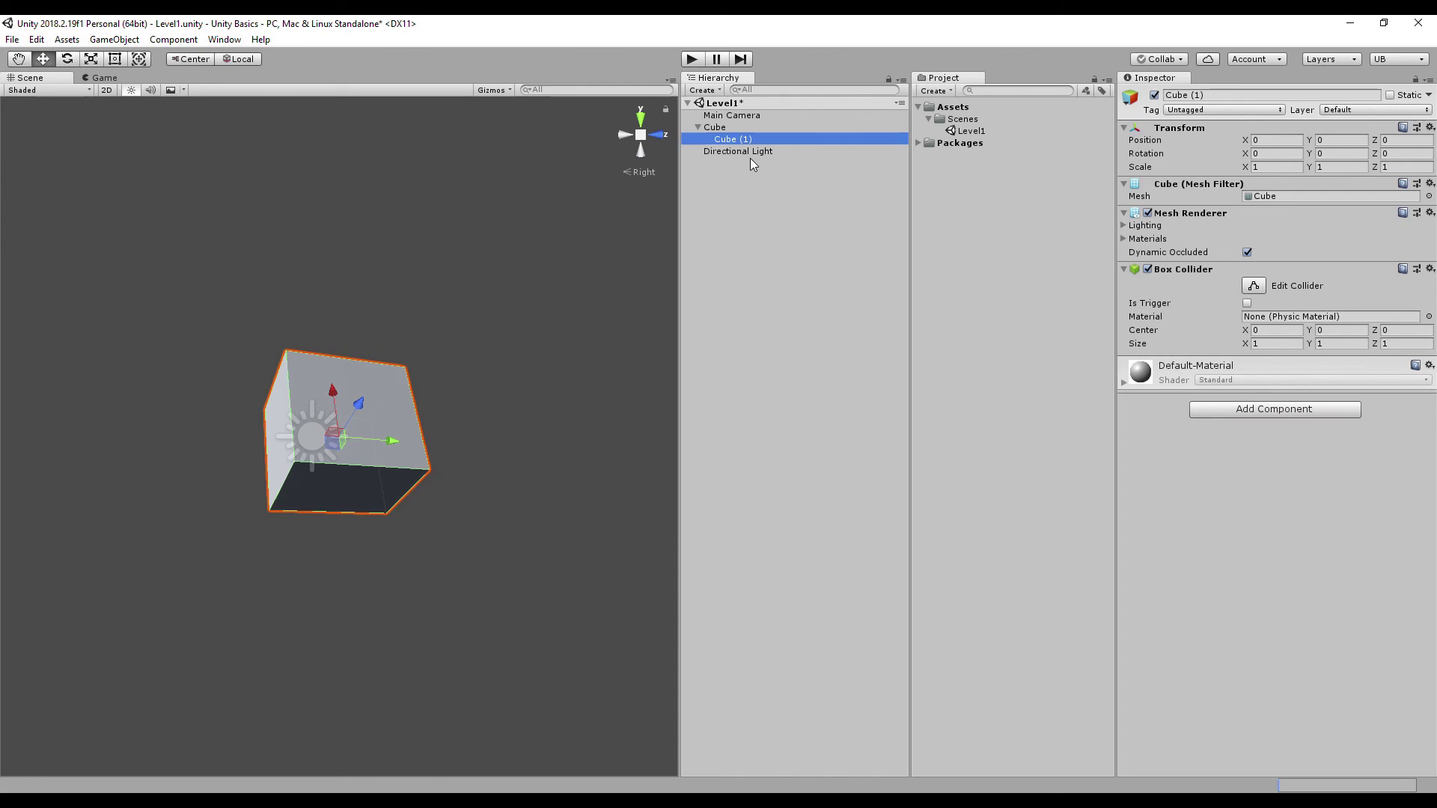
left_click_drag(402, 436, 570, 449)
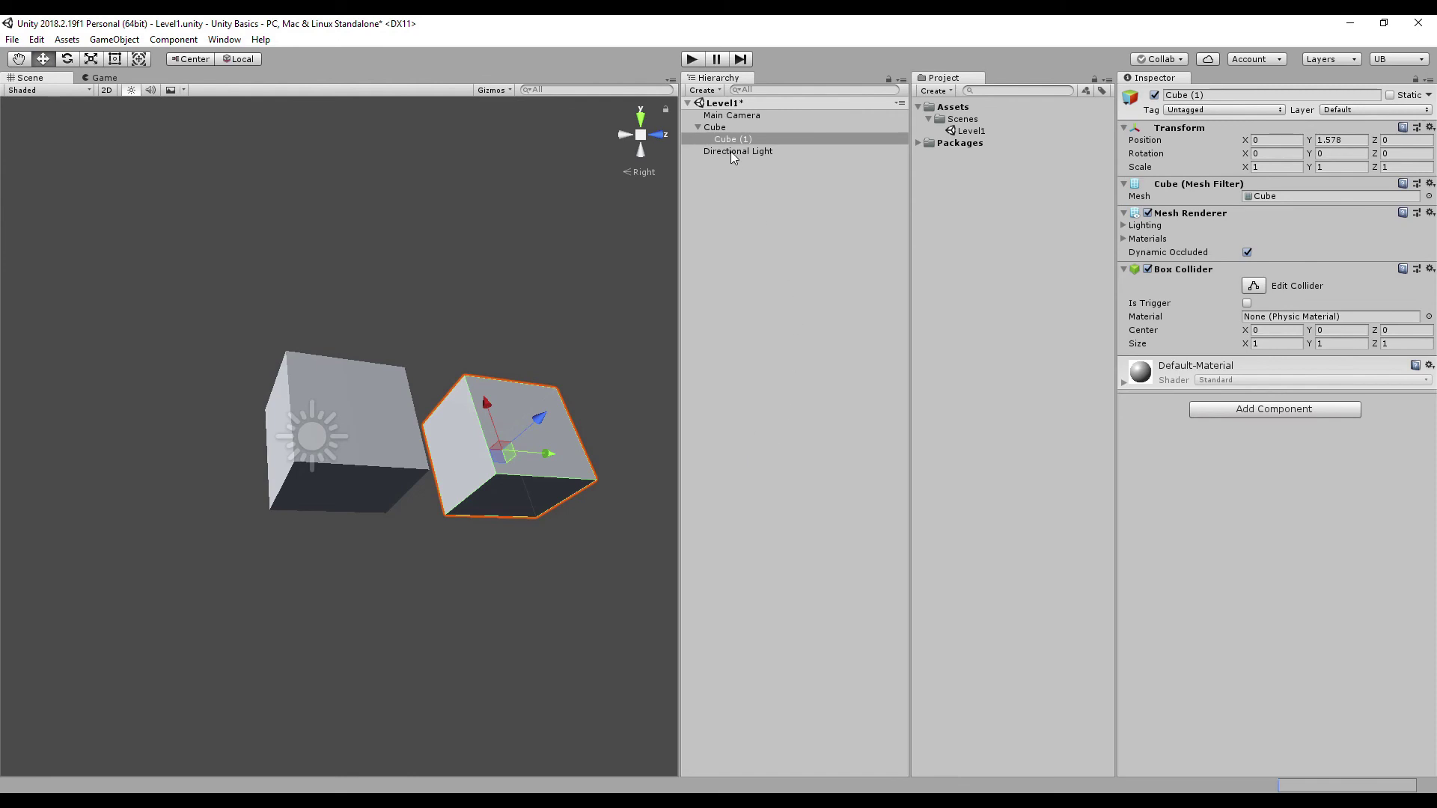
Move, rotate and scale the parent Cube together with its child, ending at a scale of about X 1.46, Y 1.40, Z 0.93
left_click(722, 127)
left_click_drag(479, 447, 442, 428)
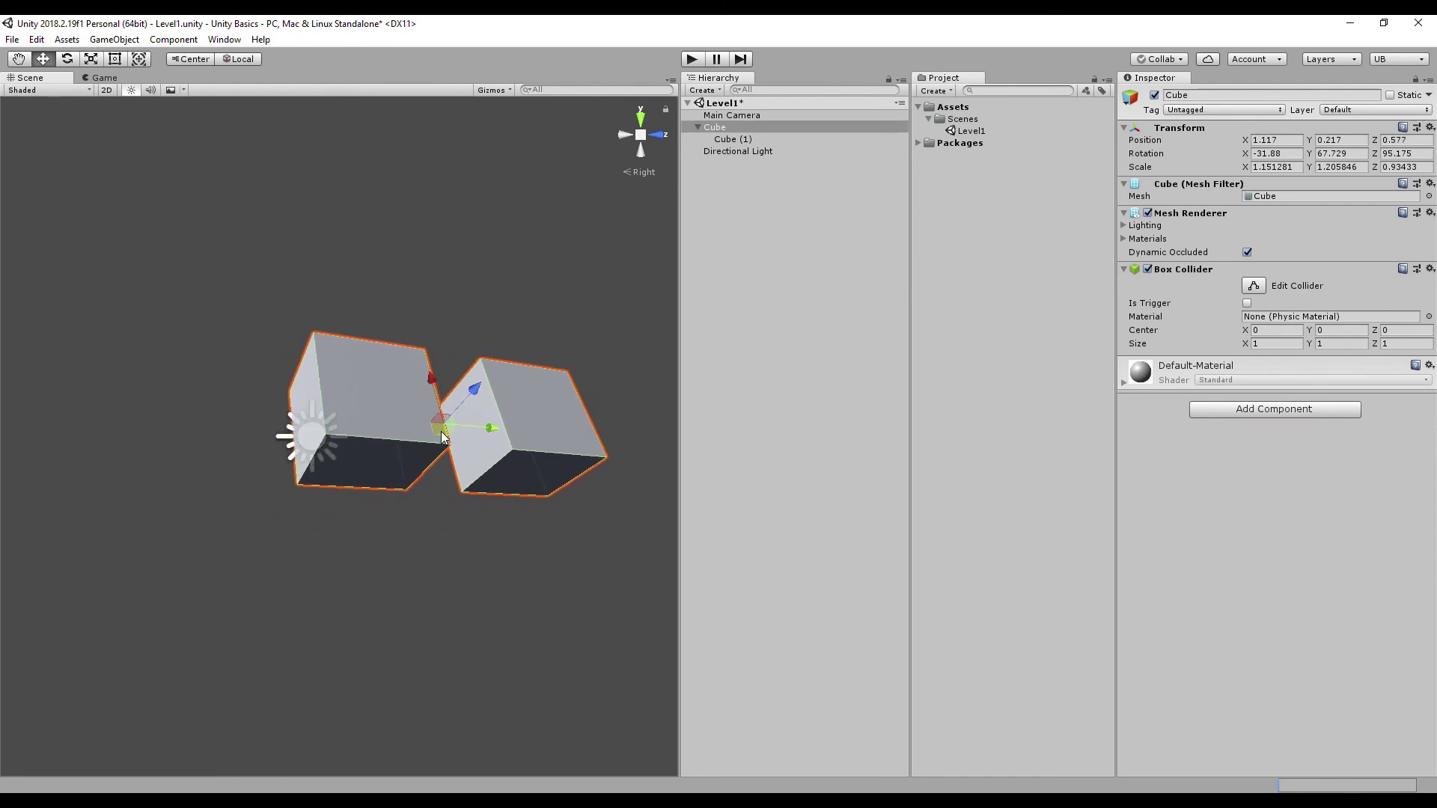
key("e")
left_click_drag(454, 406, 518, 447)
key("r")
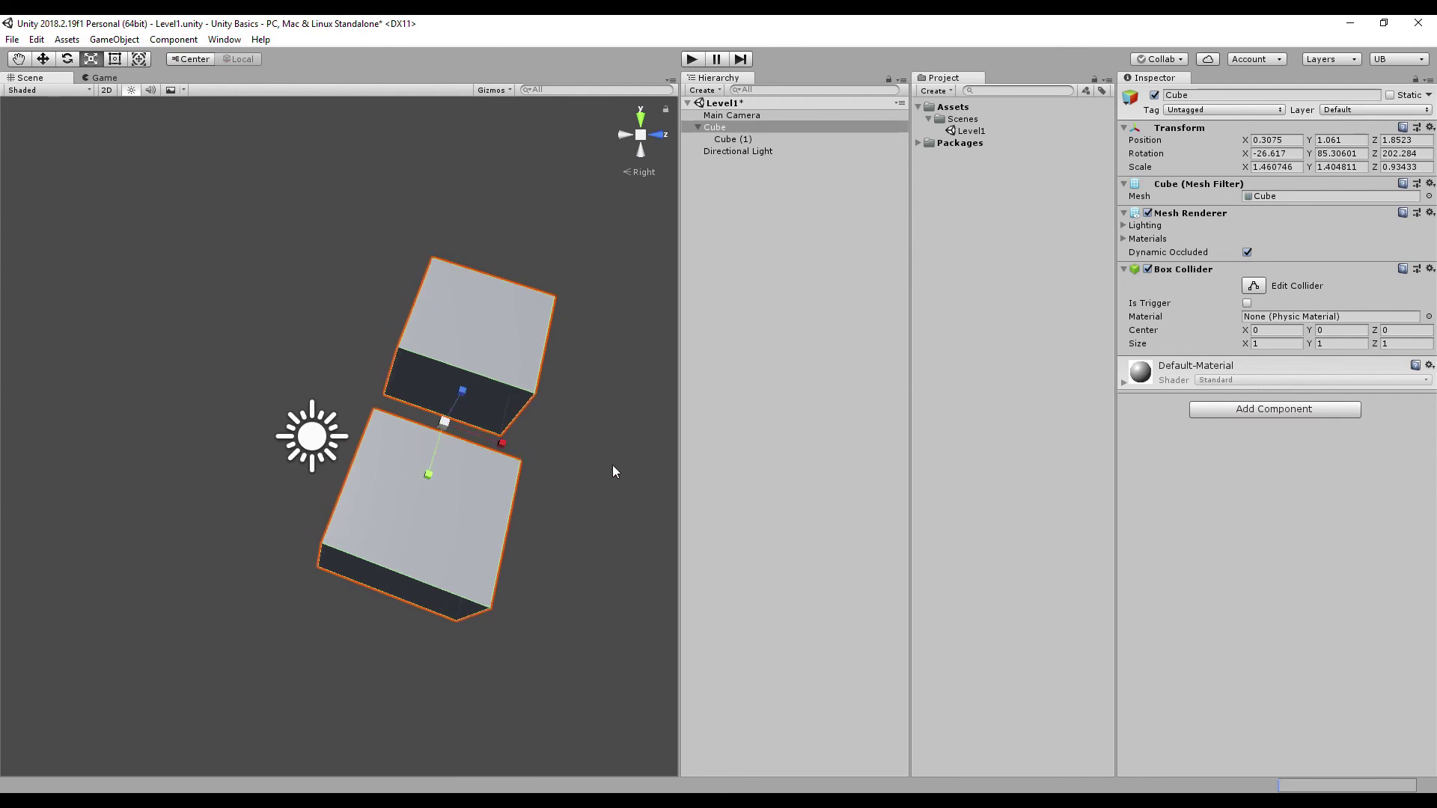
Scale only the child Cube (1) to about X 1.29, rotate it to about X 41, Y -106, Z -2, and return to the Move tool
left_click(725, 139)
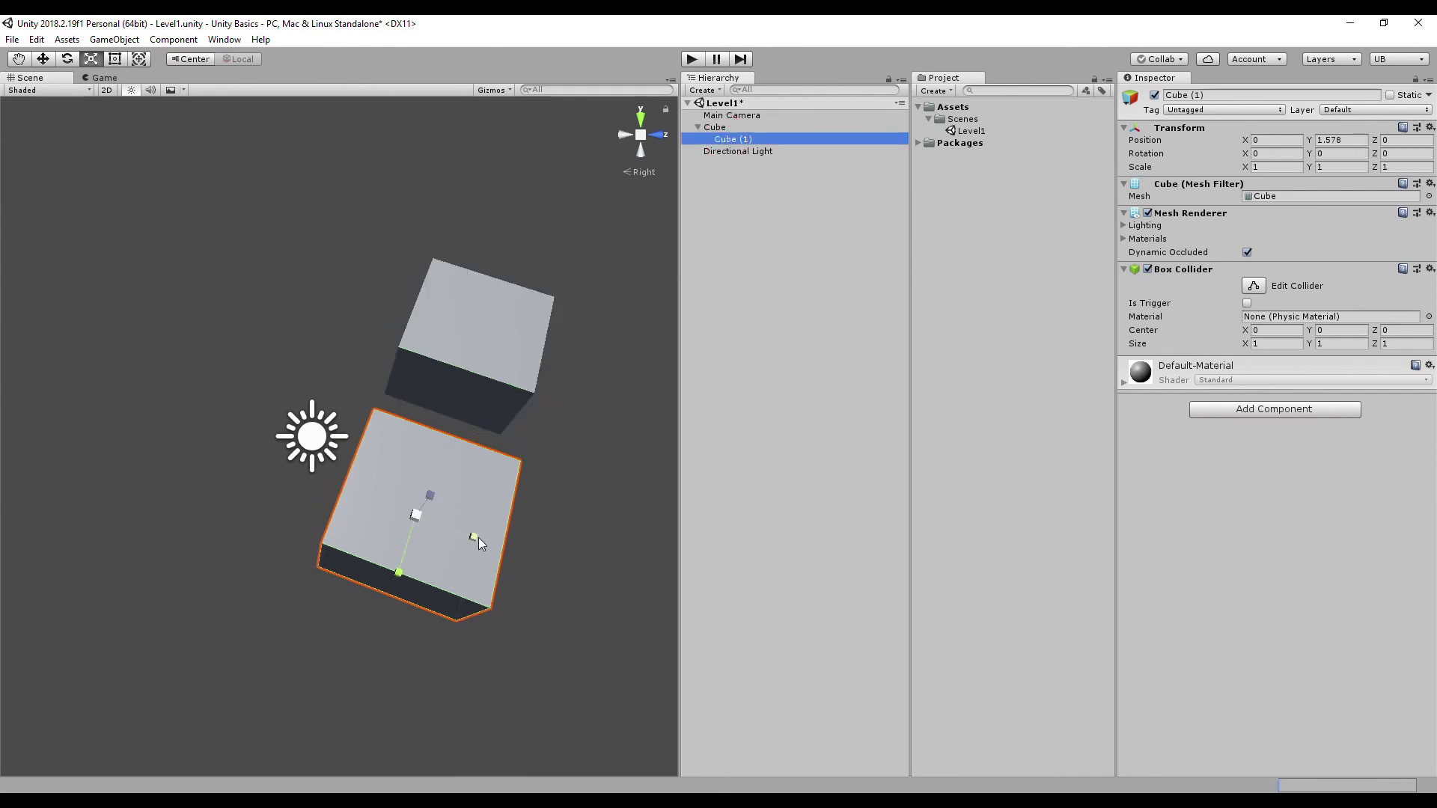
left_click_drag(480, 536, 545, 576)
key("e")
mouse_move(440, 513)
left_mouse_down()
mouse_move(522, 551)
mouse_move(361, 455)
mouse_move(458, 525)
left_mouse_up()
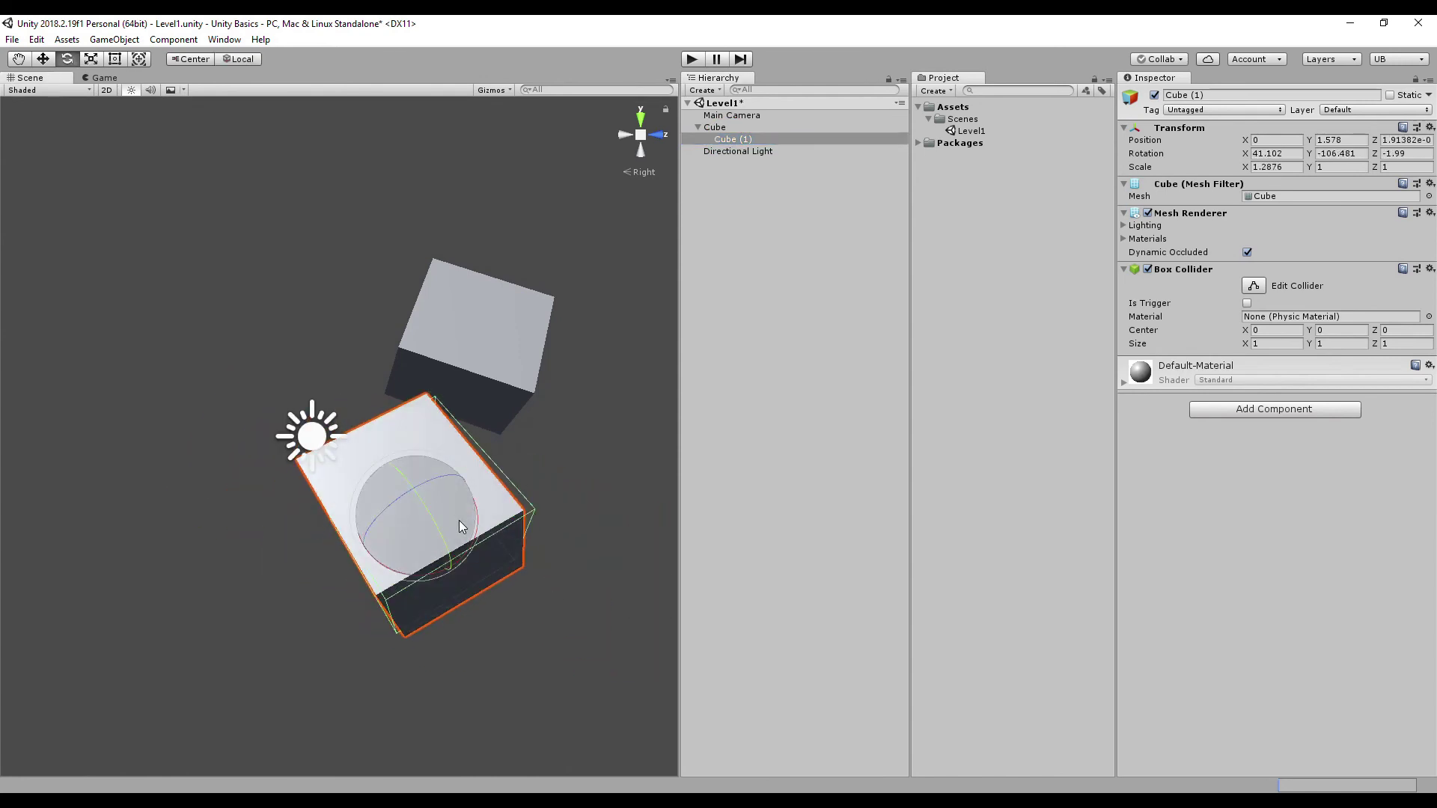
key("w")
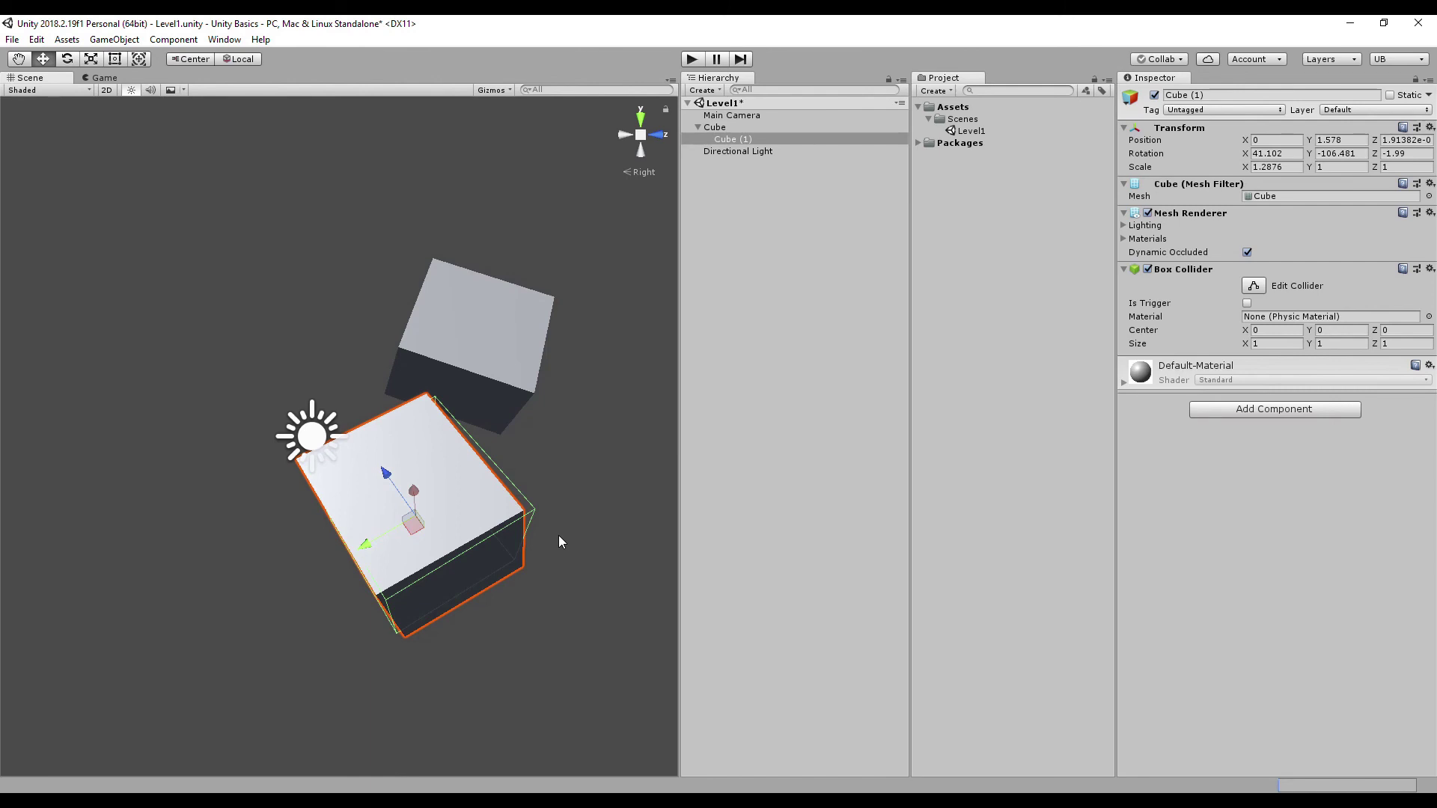
Delete the child Cube (1) from the Hierarchy
left_click(741, 137)
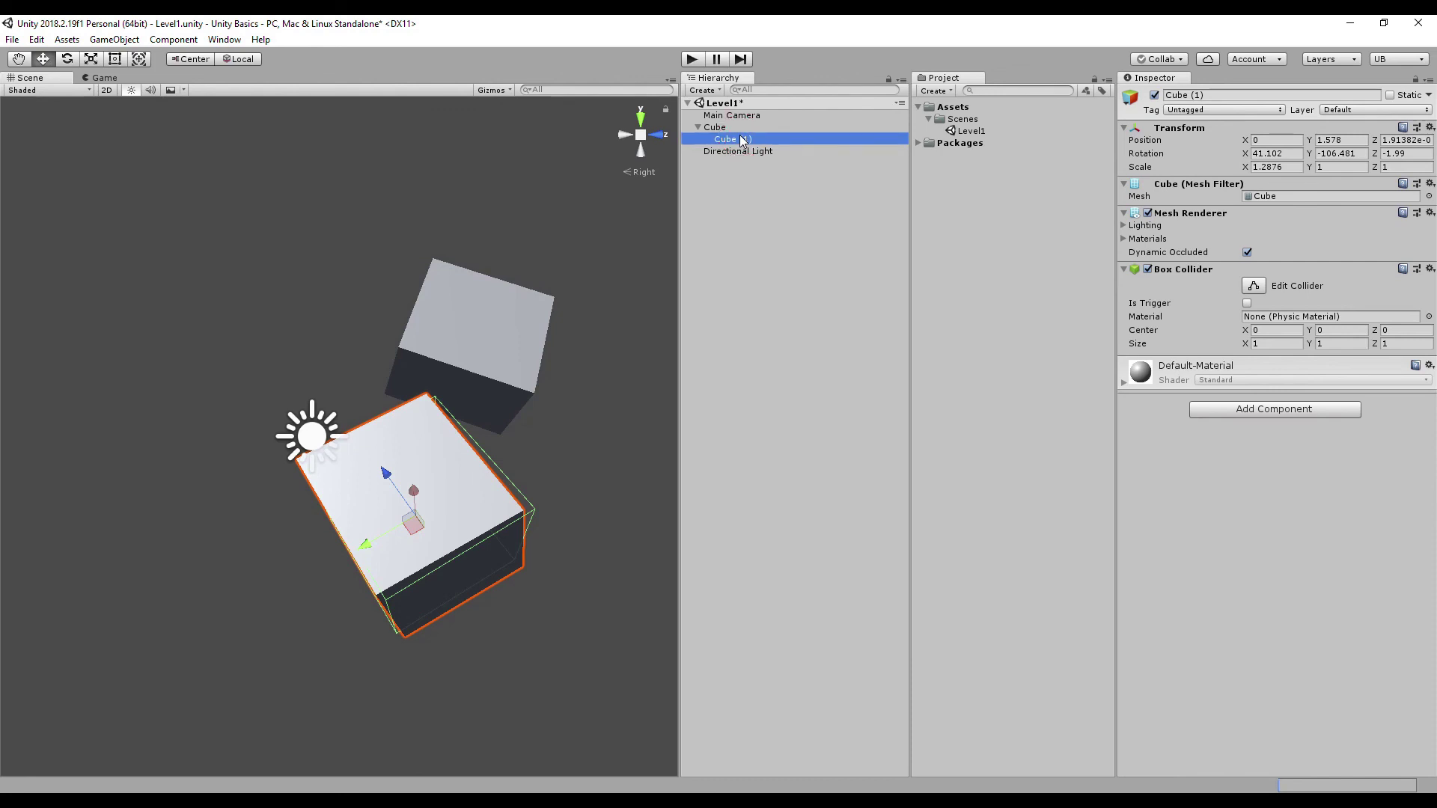
right_click(742, 141)
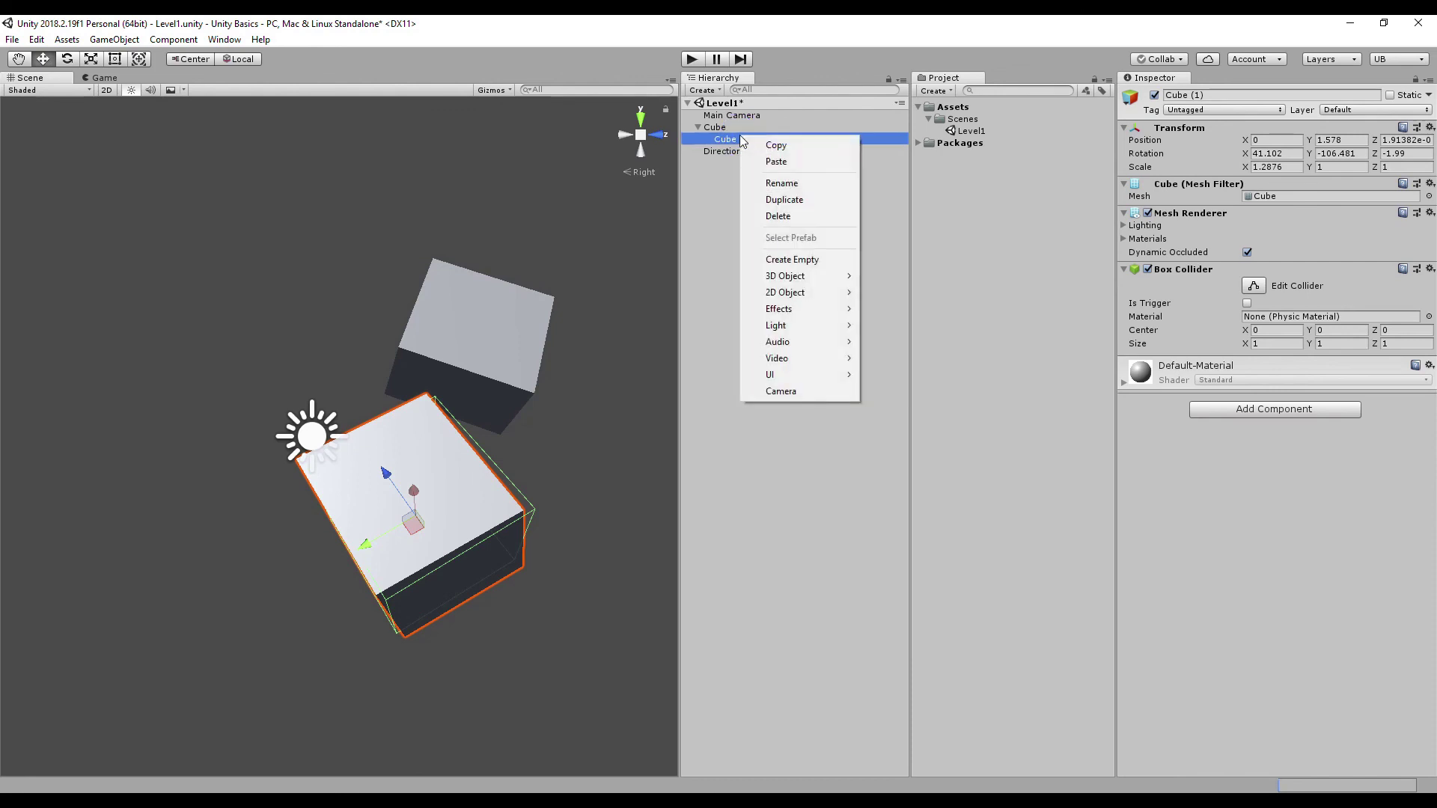
left_click(788, 215)
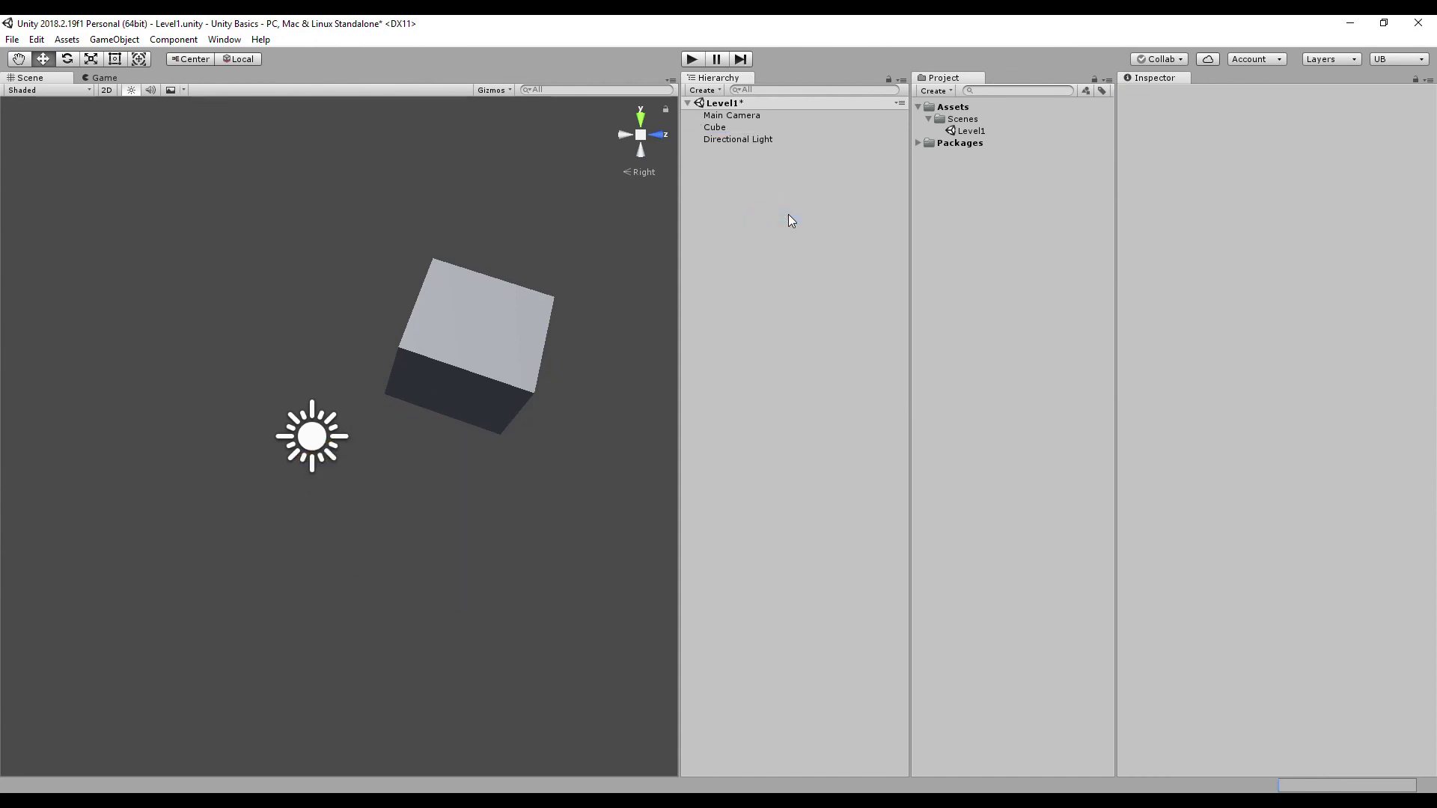
Select the remaining Cube and check the Undo command's shortcut
left_click(730, 132)
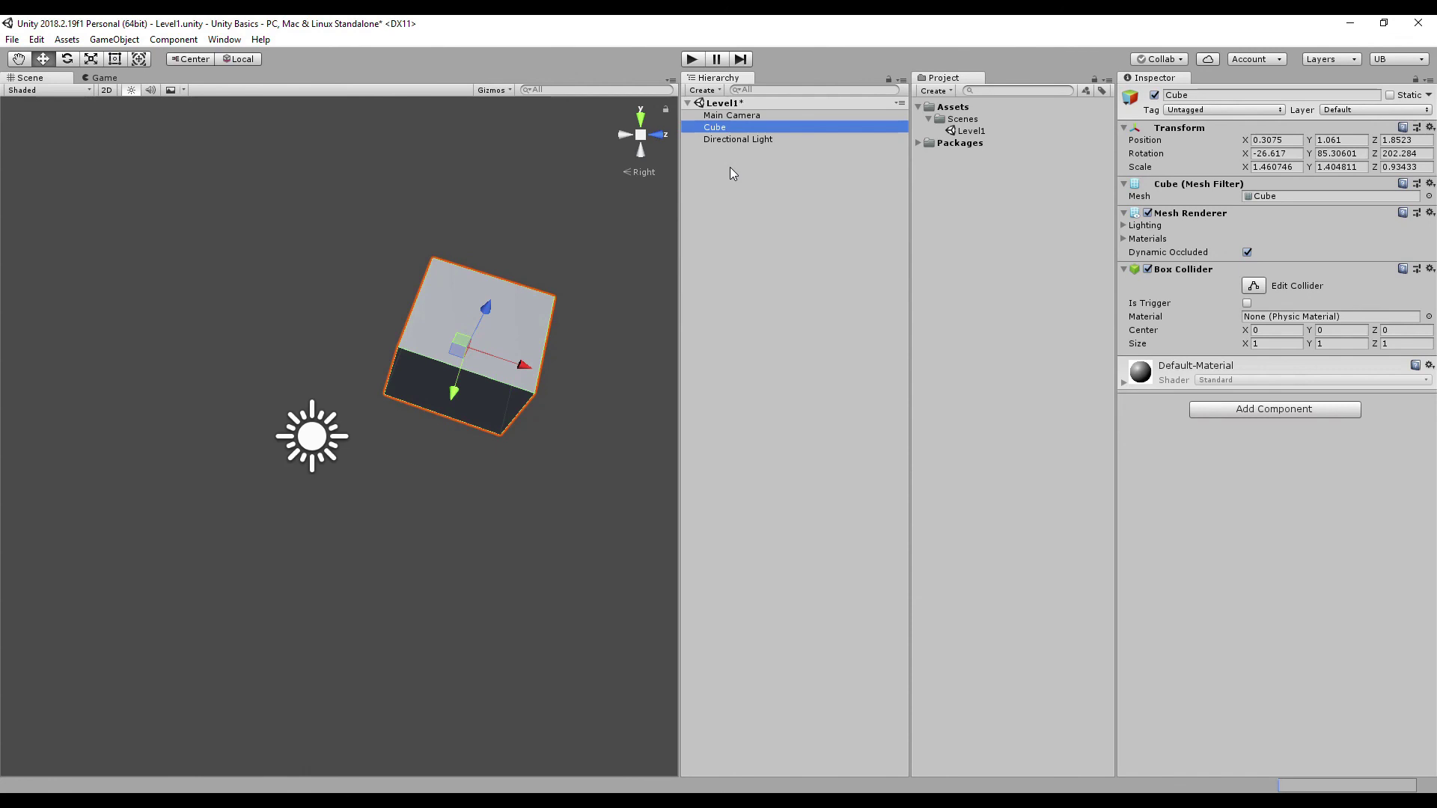
left_click(37, 39)
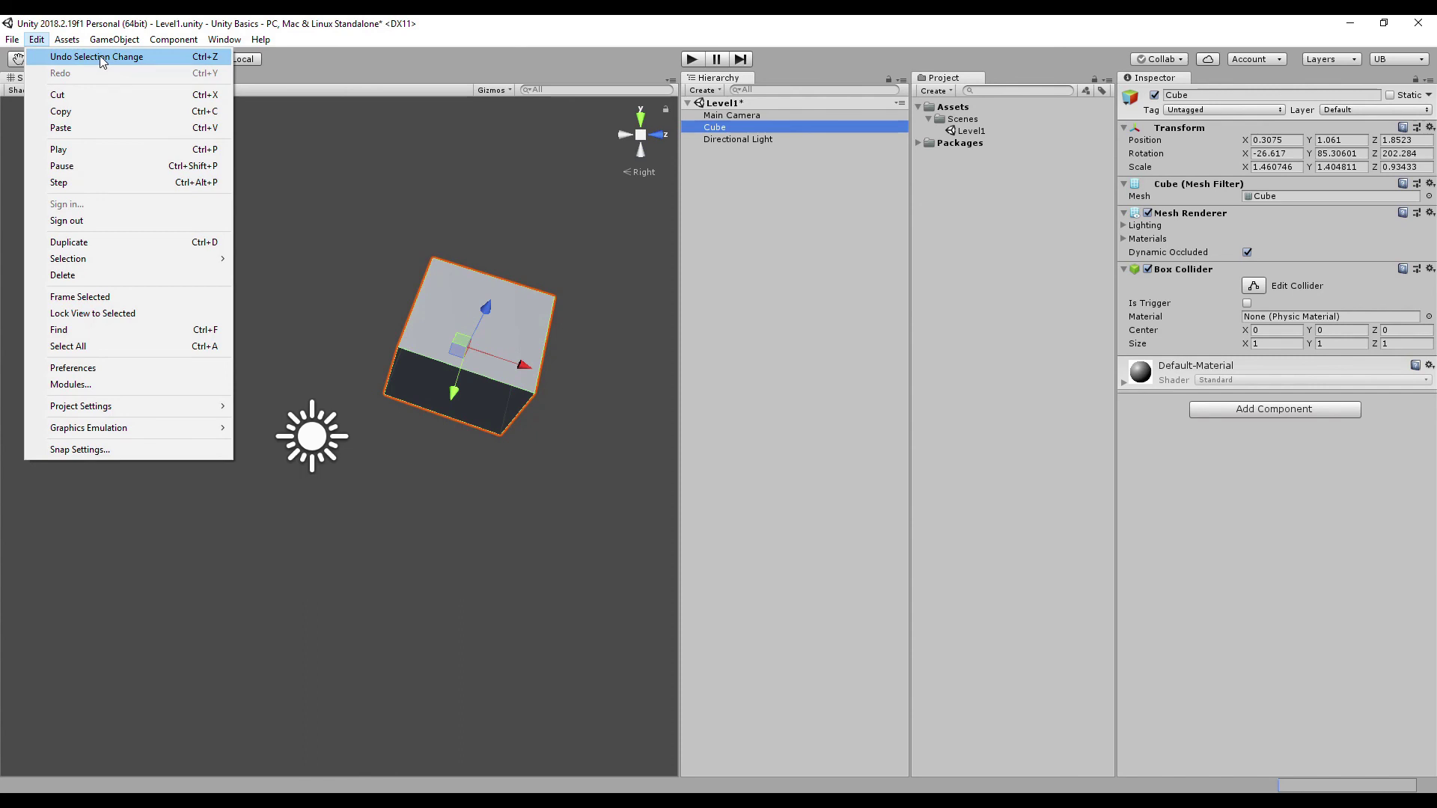
left_click(504, 27)
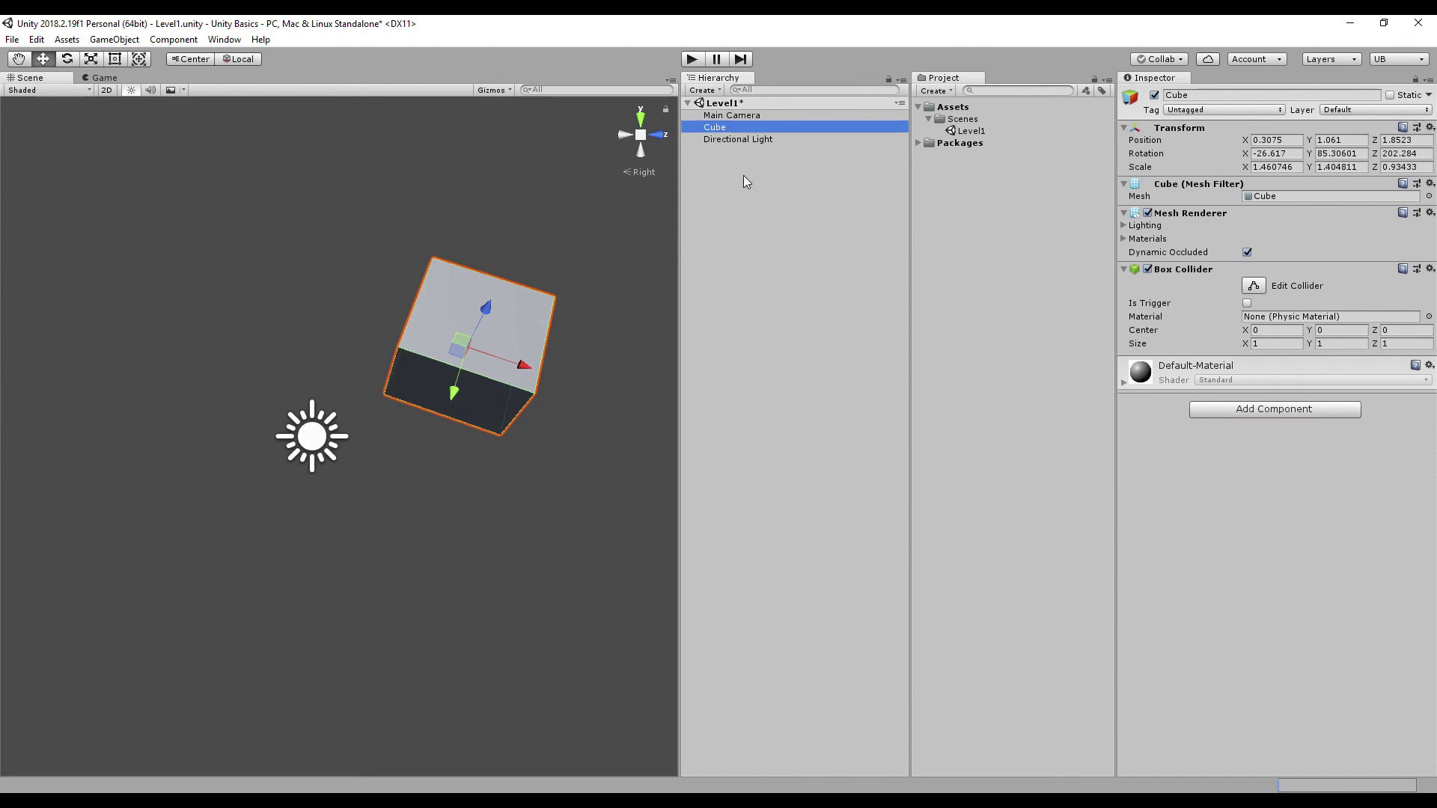
Reset the Cube's Transform component to its defaults and save the Level1 scene
left_click(1160, 79)
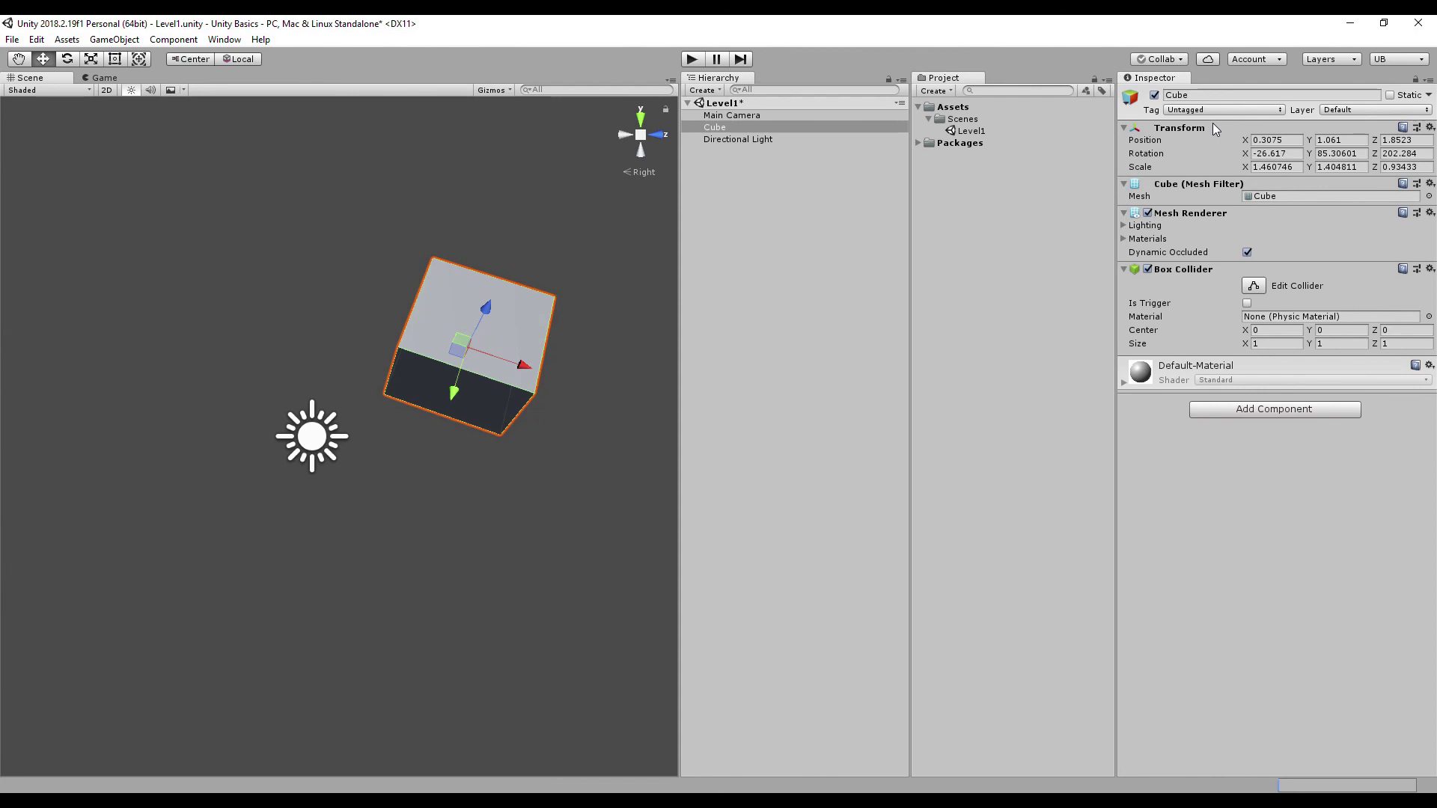
left_click(1429, 127)
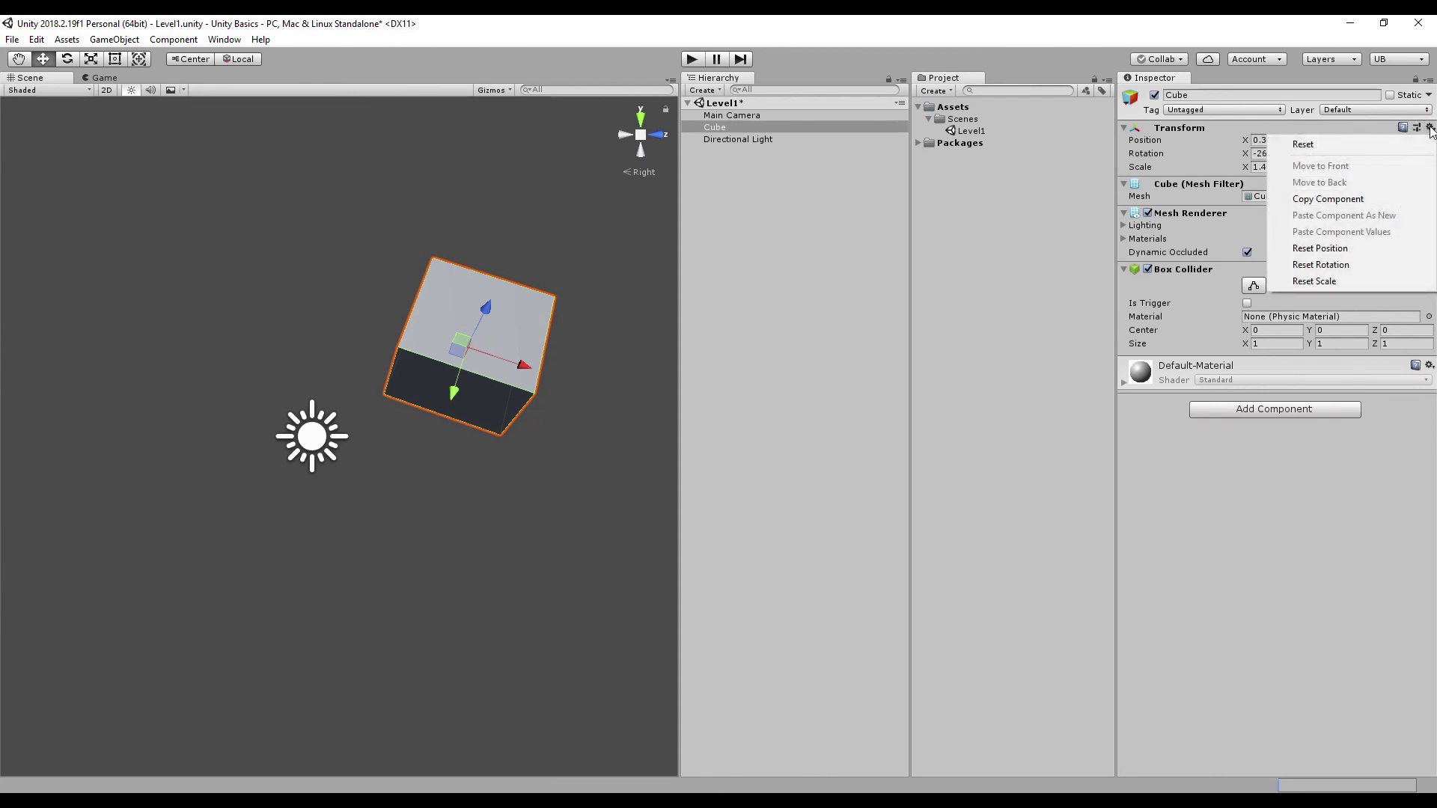
left_click(1402, 143)
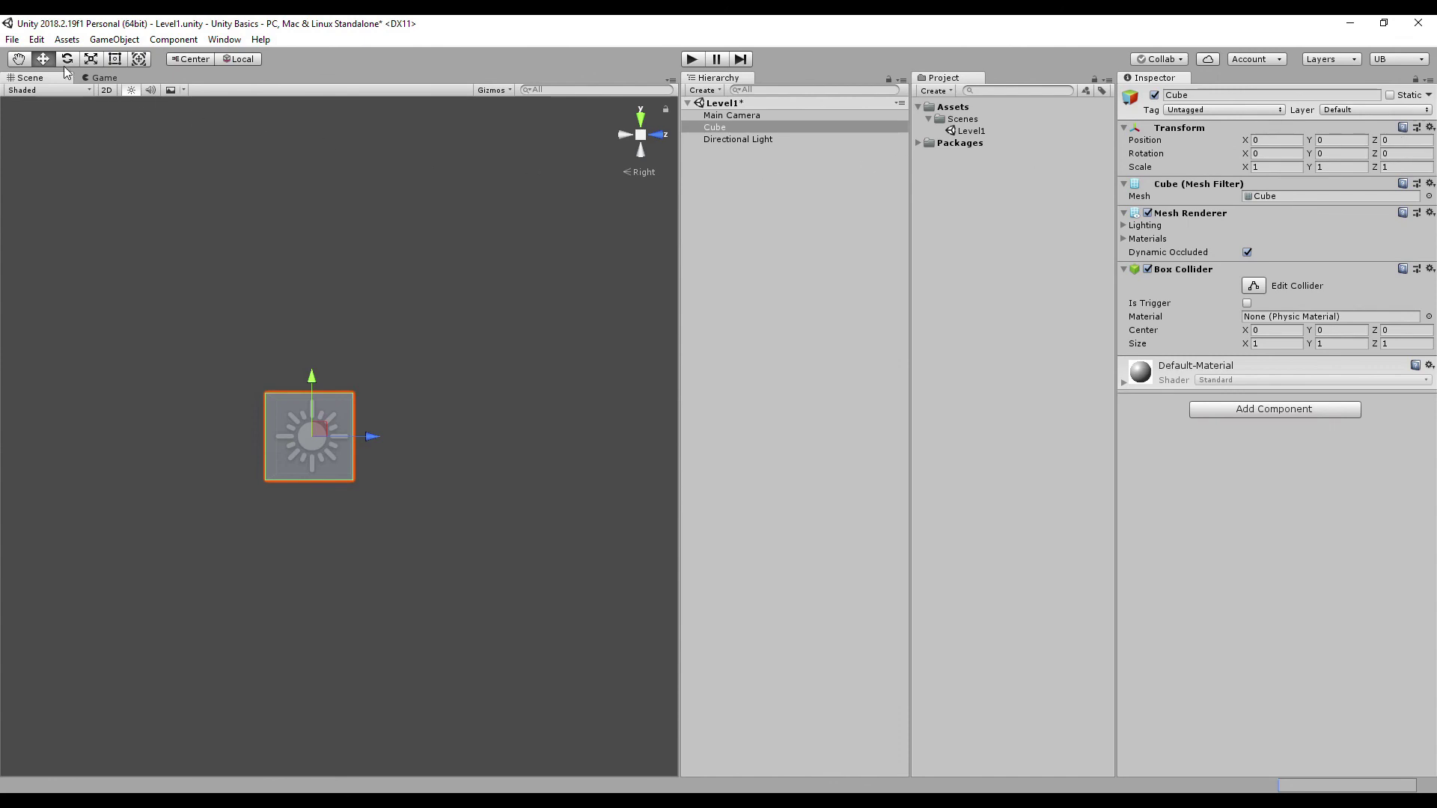
left_click(12, 39)
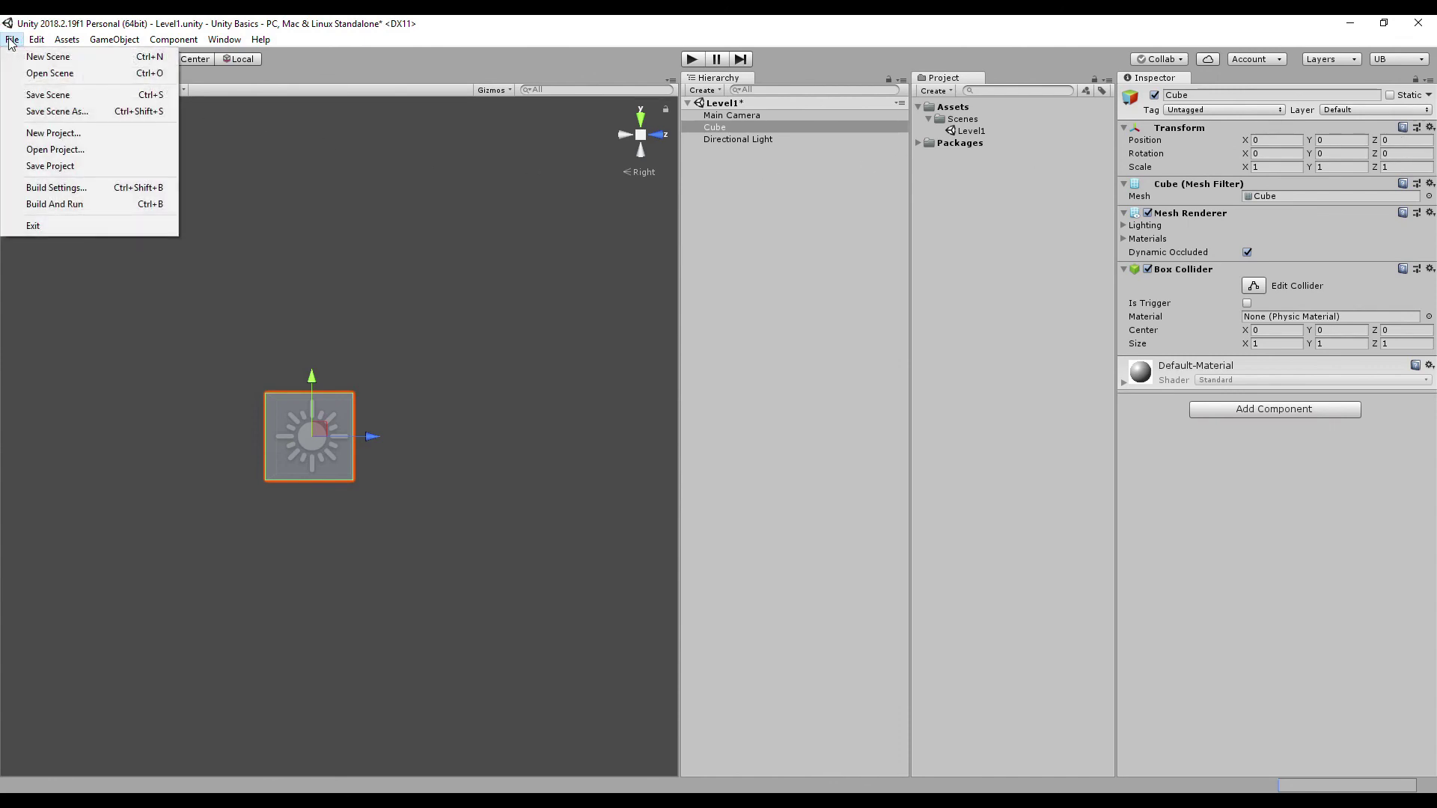
left_click(49, 95)
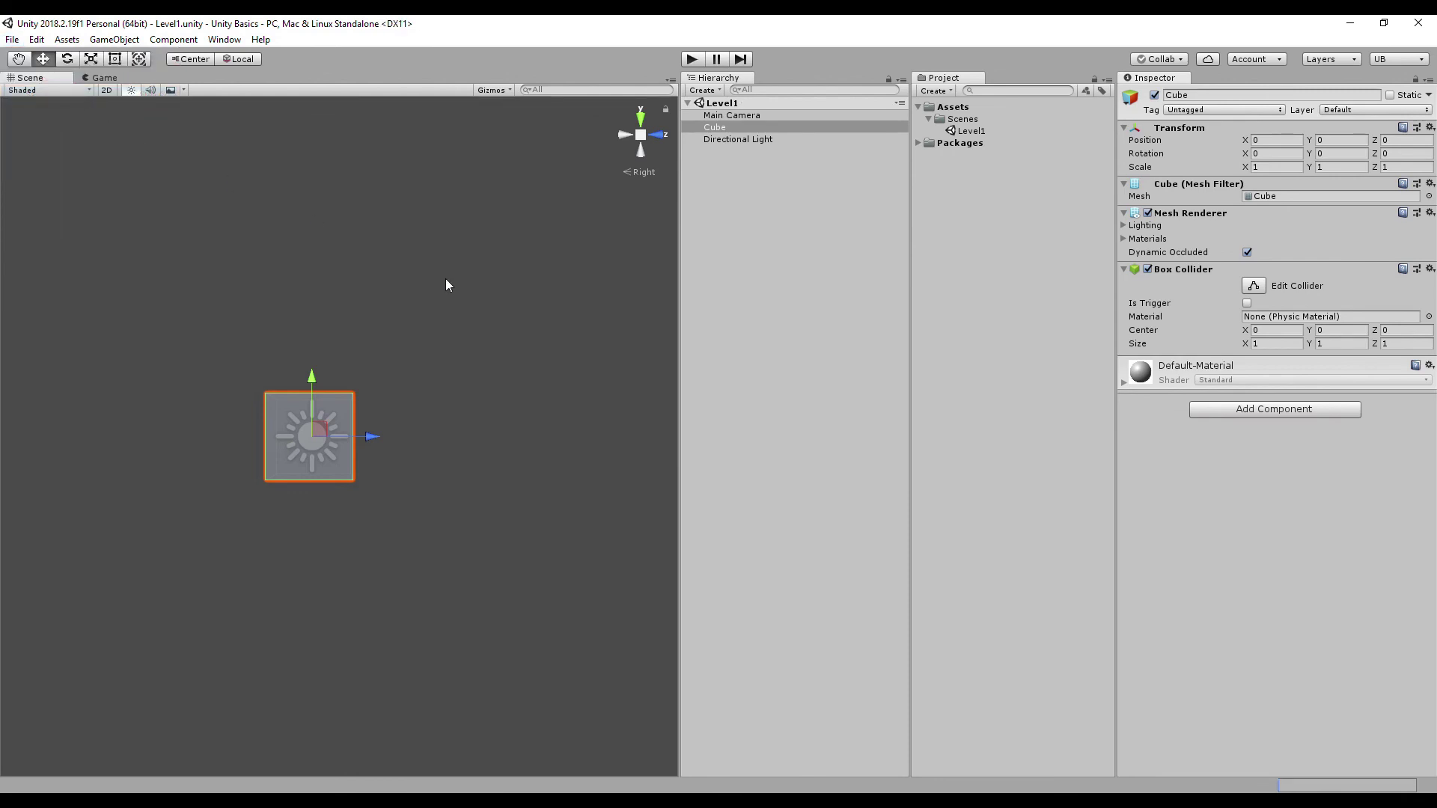